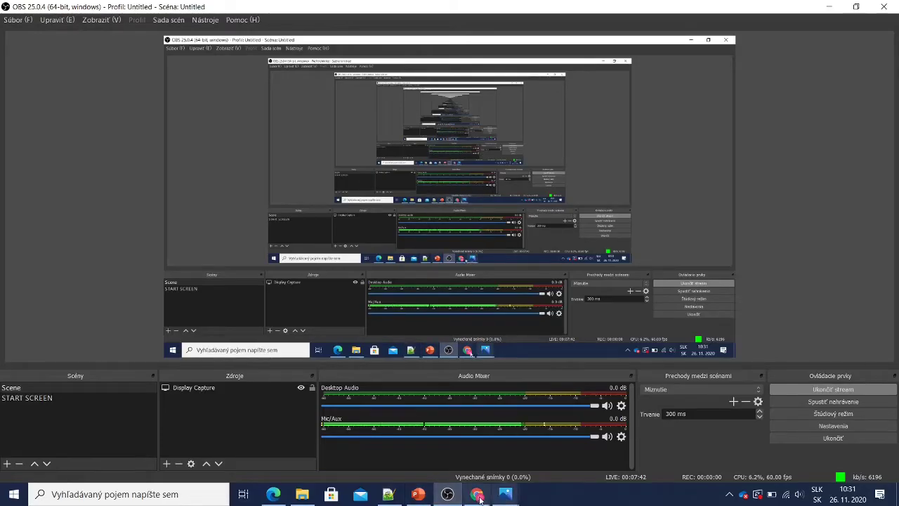
Show the second Petri net model, chaining Test, Výber témy, Podanie práce and Zobraz stav, plus Študent
left_click(476, 494)
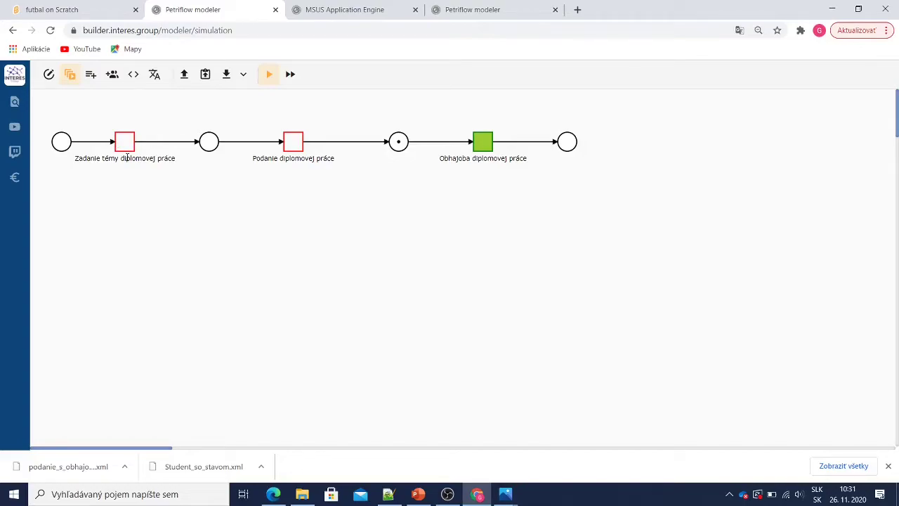
left_click(460, 11)
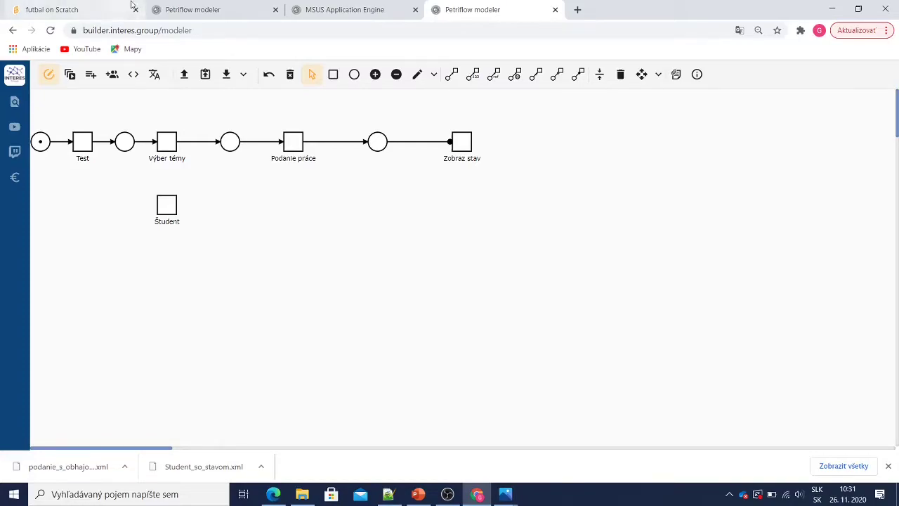
Open Cases in the Application Engine and sign in to list gj, praca 2 and Praca
left_click(355, 12)
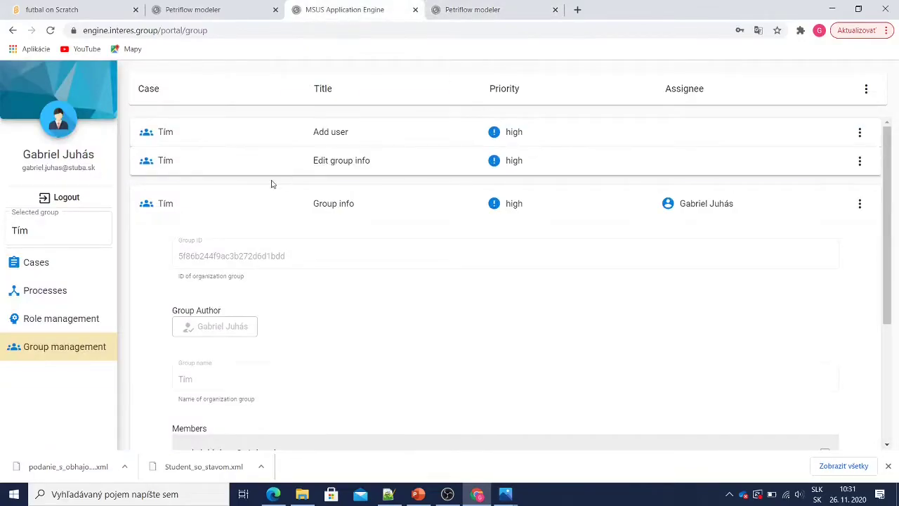
left_click(26, 267)
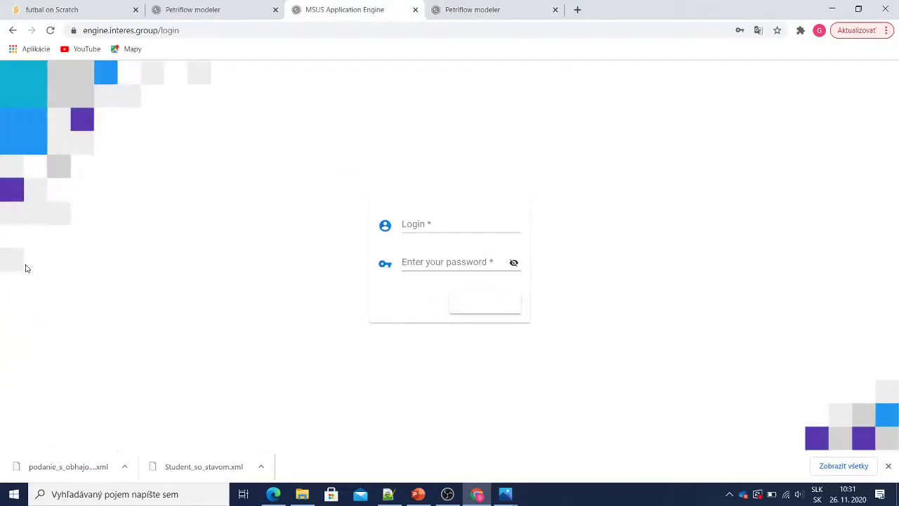
left_click(485, 302)
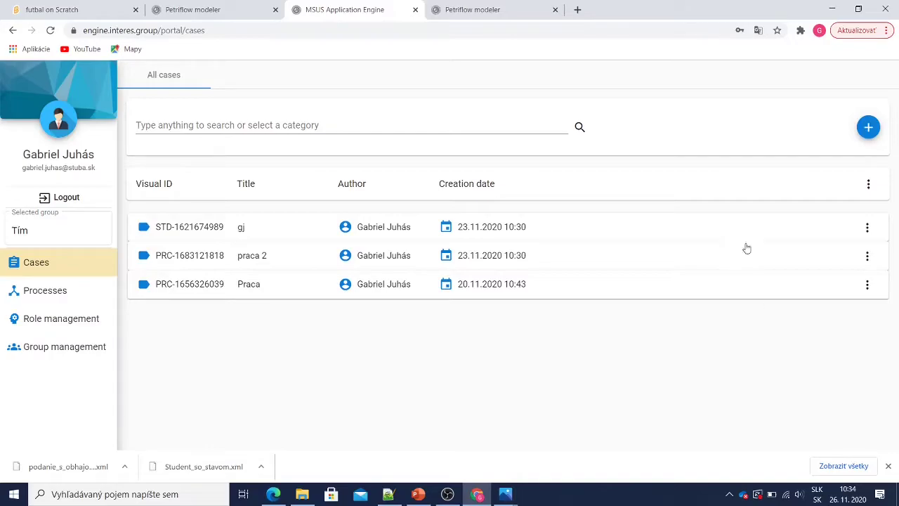
Begin a New Case and expand Choose process to see Študent V6 and the Práca processes
left_click(868, 127)
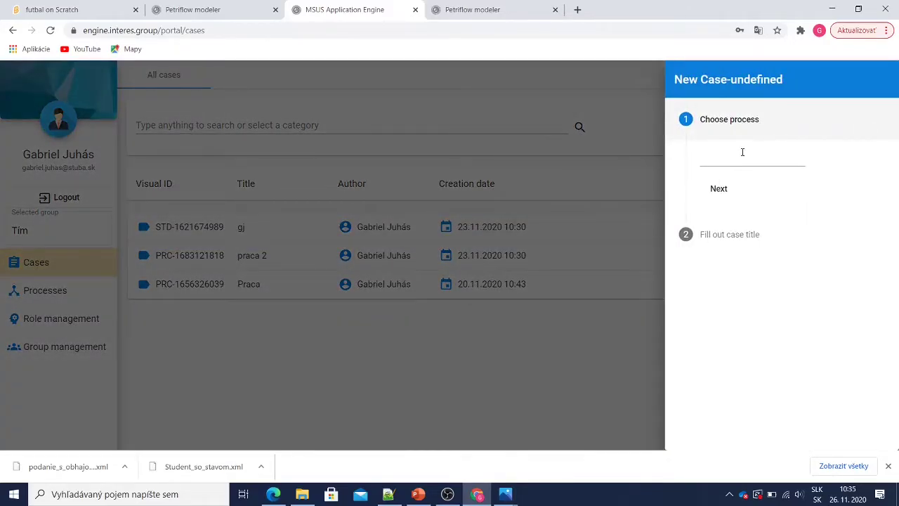
left_click(743, 152)
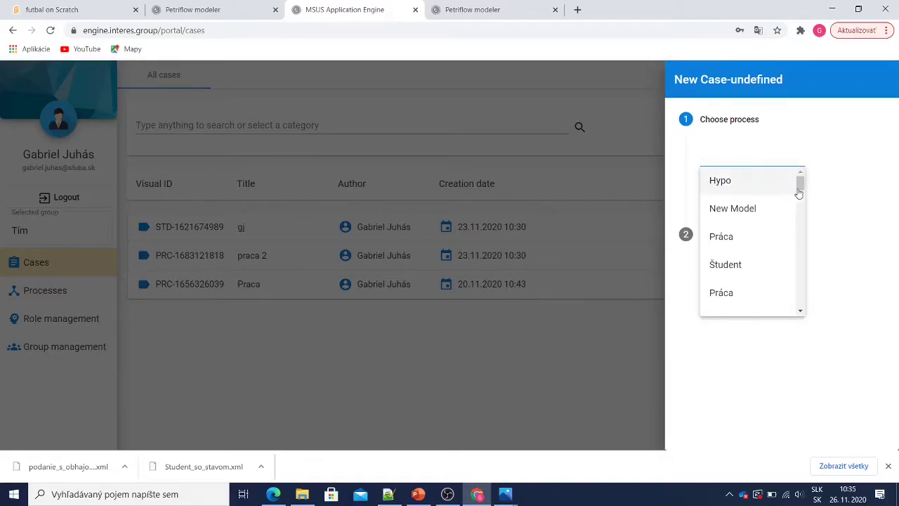
left_click_drag(800, 183, 807, 306)
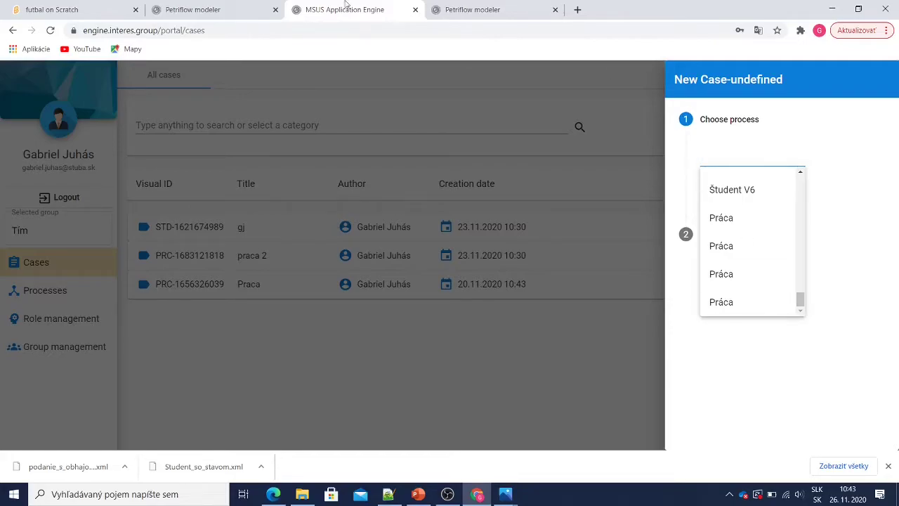
Return to the thesis process model in Petriflow modeler
left_click(215, 12)
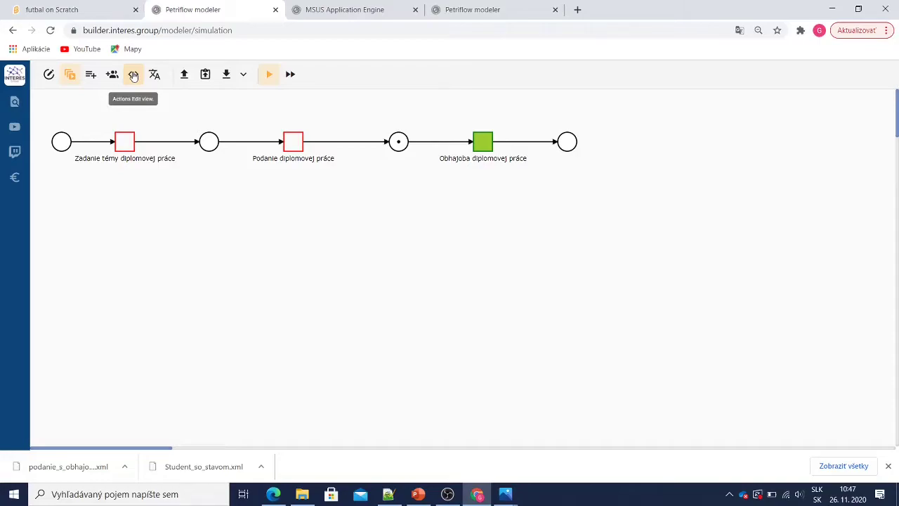
Dismiss the New Case panel without creating a case and focus the Selected group field
left_click(315, 9)
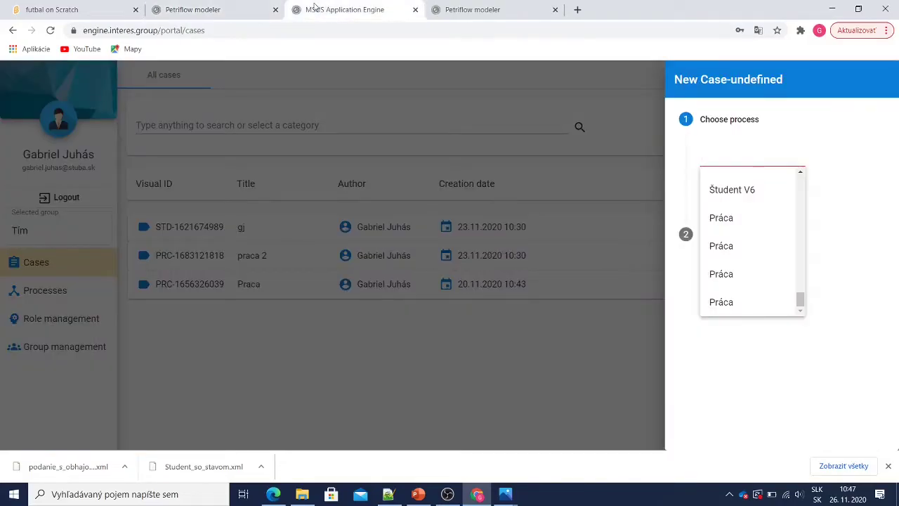
key("Escape")
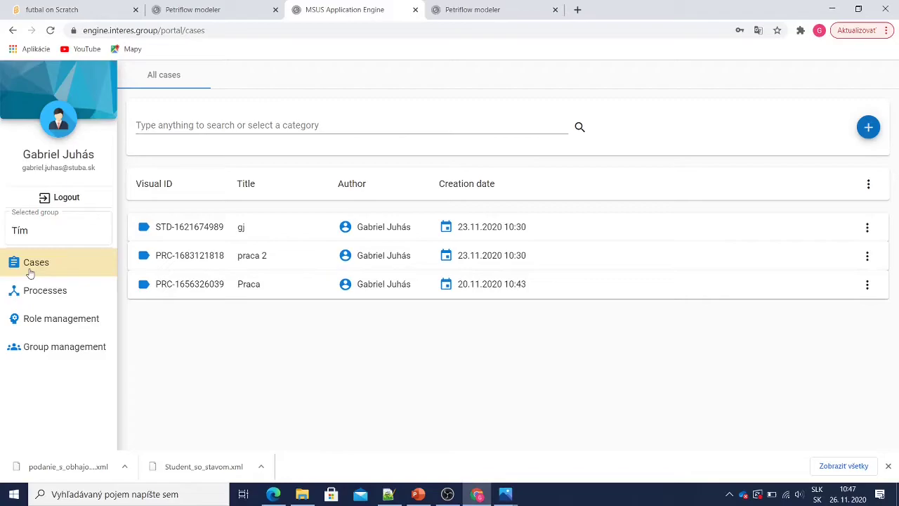
left_click(38, 231)
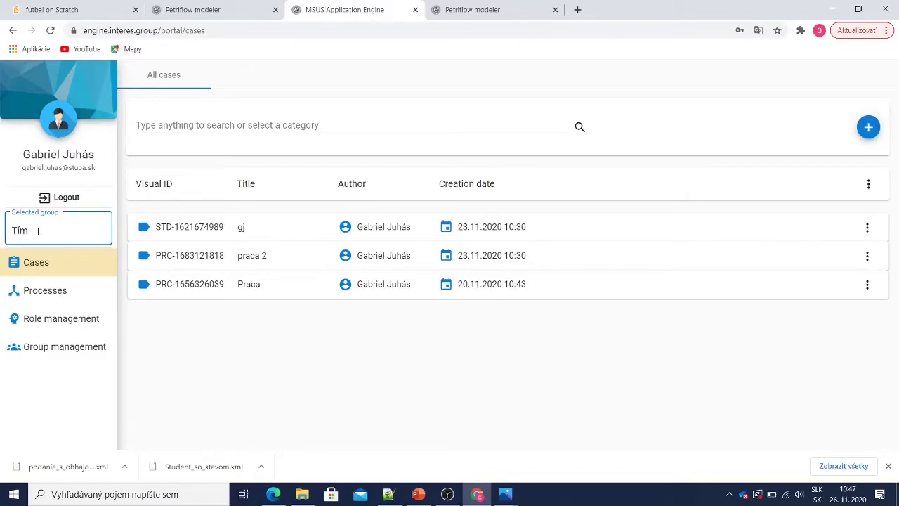
Log out and sign back in using the second account's saved credentials
left_click(64, 200)
left_click(438, 234)
key("ctrl+a")
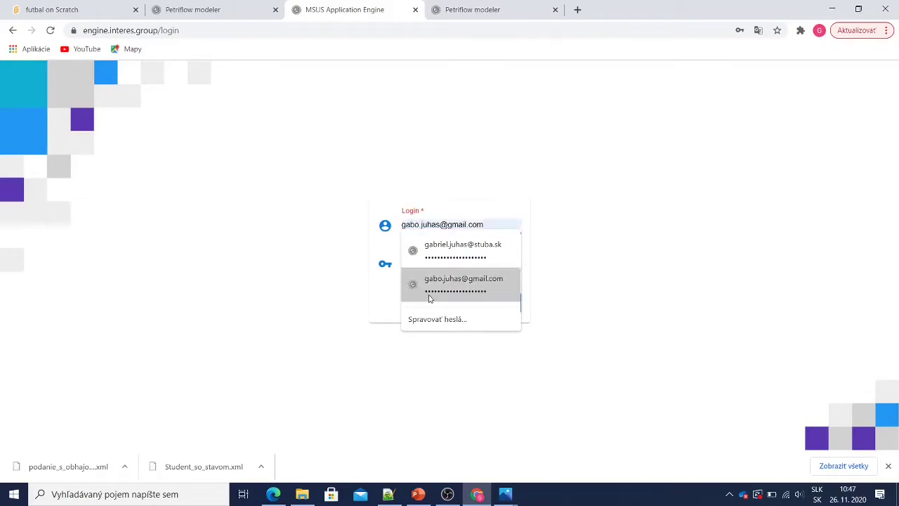
left_click(439, 288)
left_click(475, 307)
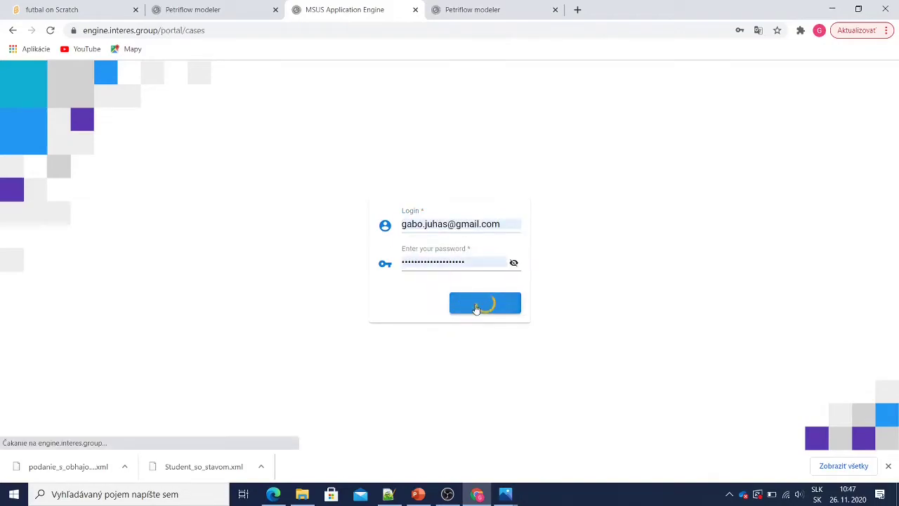
Change the selected group to Tím, then to GJ
left_click(29, 229)
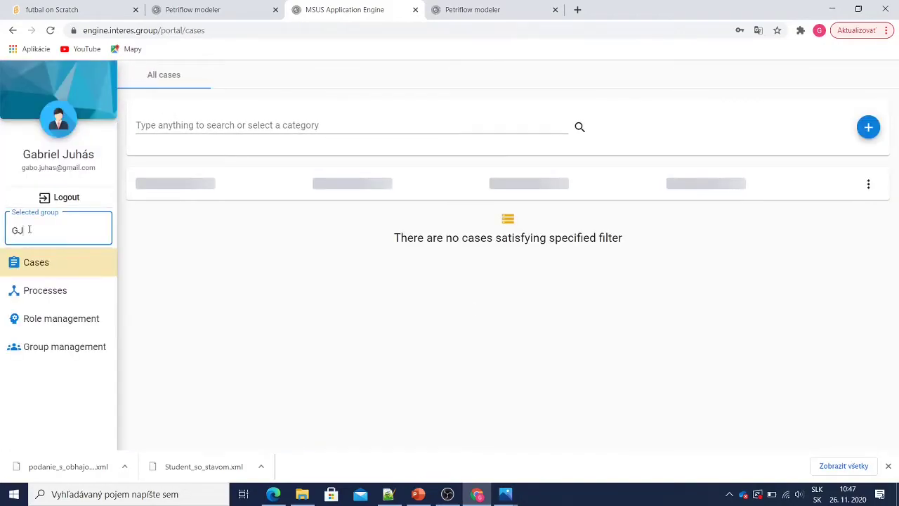
key("BackSpace")
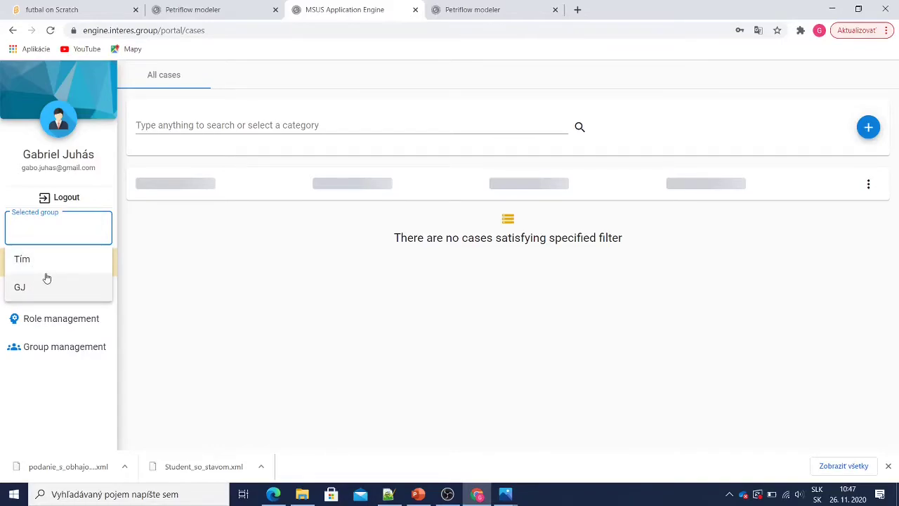
left_click(31, 262)
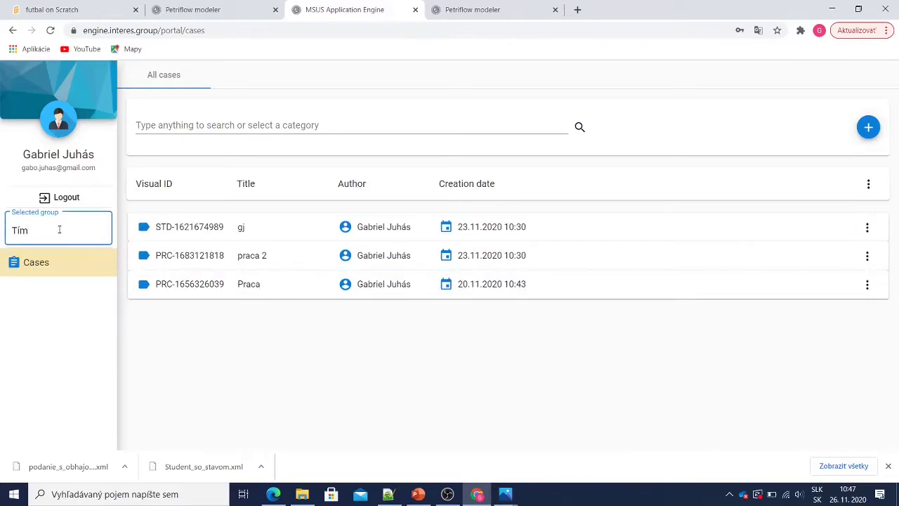
key("BackSpace")
key("BackSpace")
key("BackSpace")
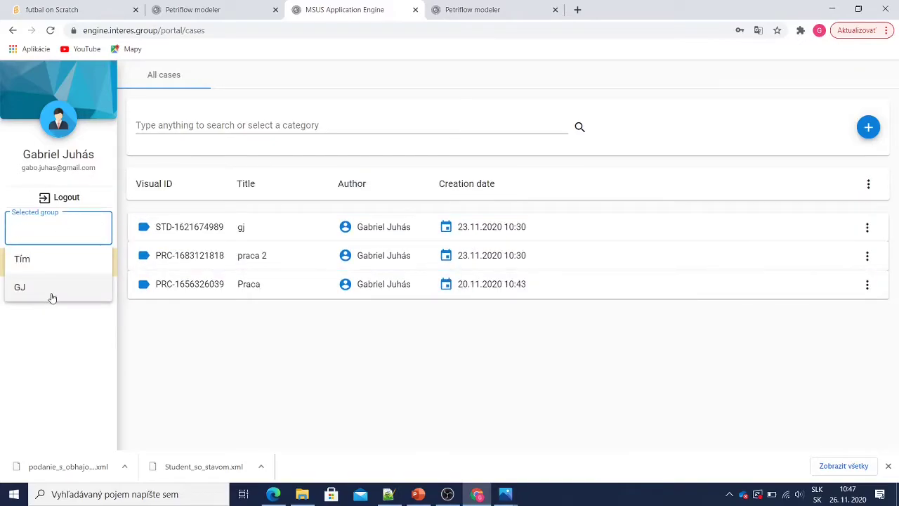
left_click(52, 294)
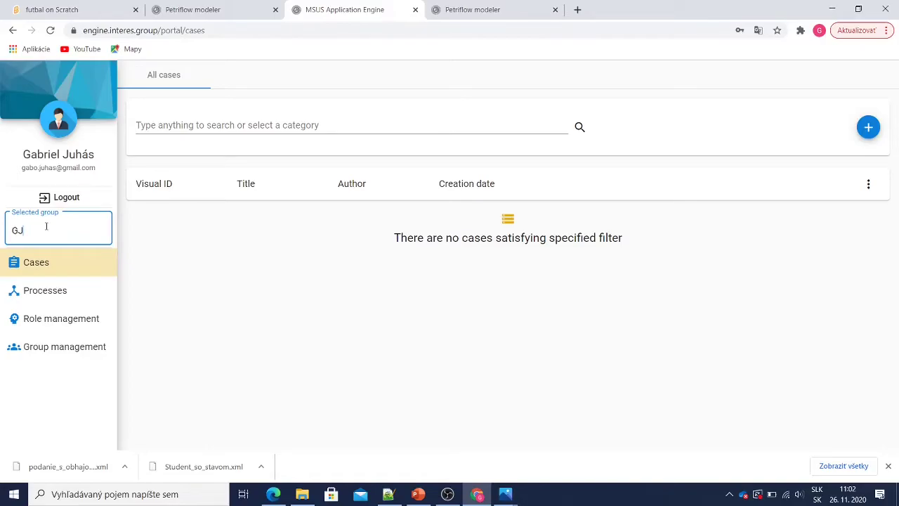
Change the selected group from GJ to Tím to list cases gj, praca 2 and Praca
left_click(46, 226)
left_click(30, 260)
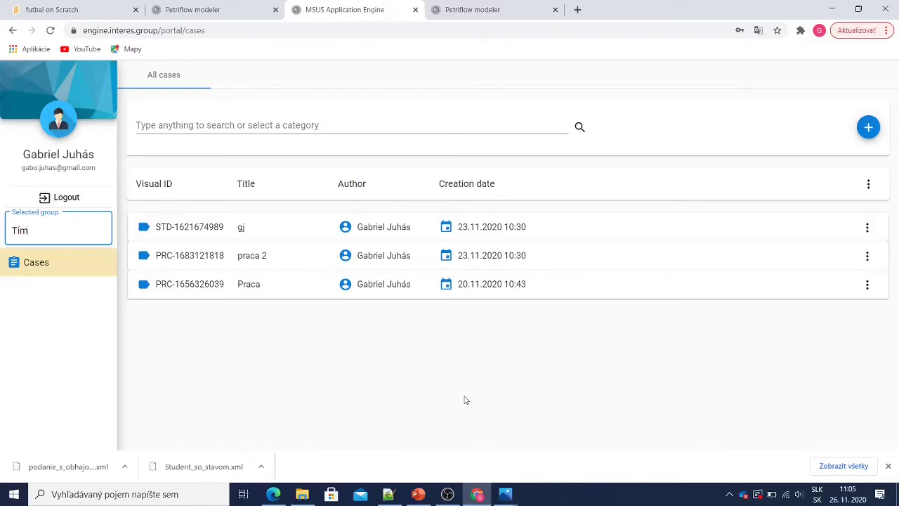
Start a new case and list its process choices: Hypo, New Model, Práca and Študent
left_click(869, 128)
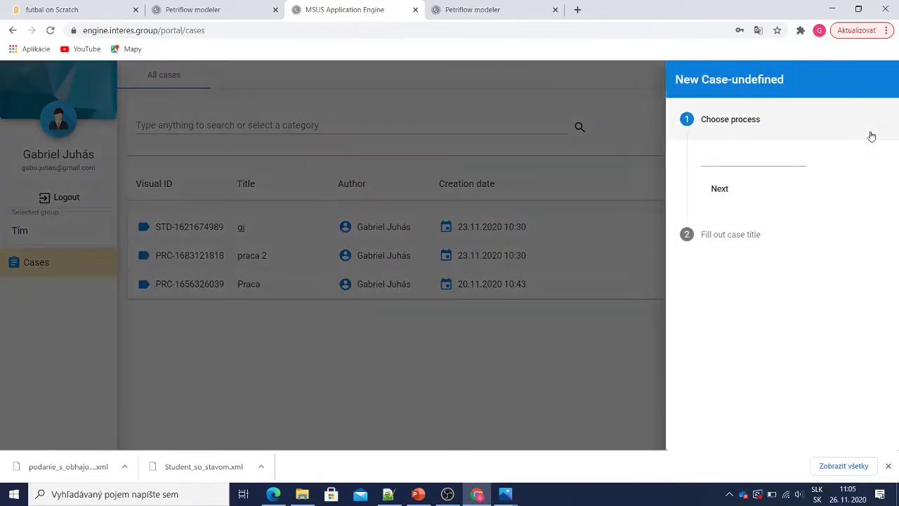
left_click(758, 157)
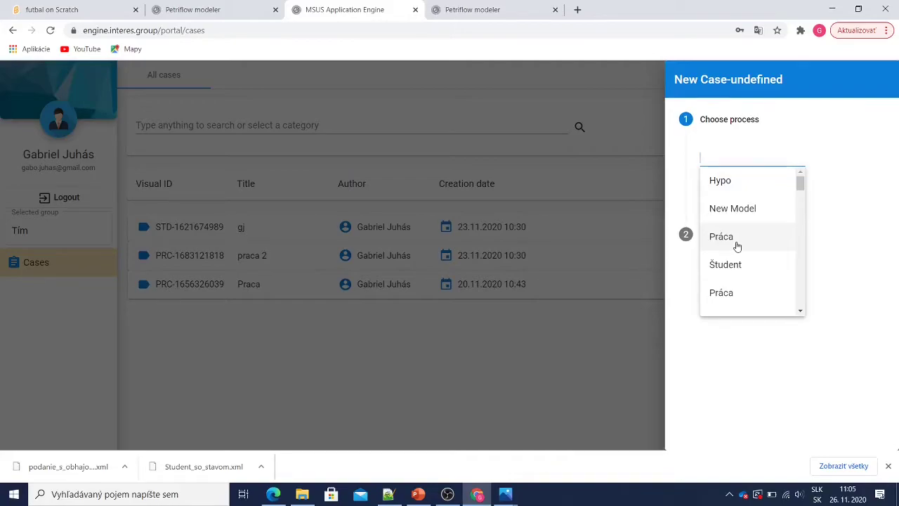
Cancel the new case without choosing a process
key("Escape")
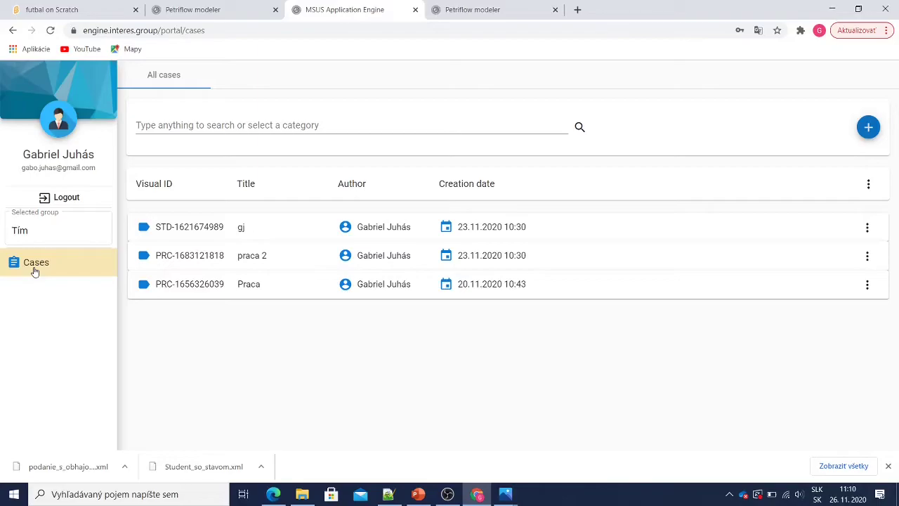
Reselect group Tím, open case gj's tasks, then return to the net in Petriflow modeler
left_click(44, 237)
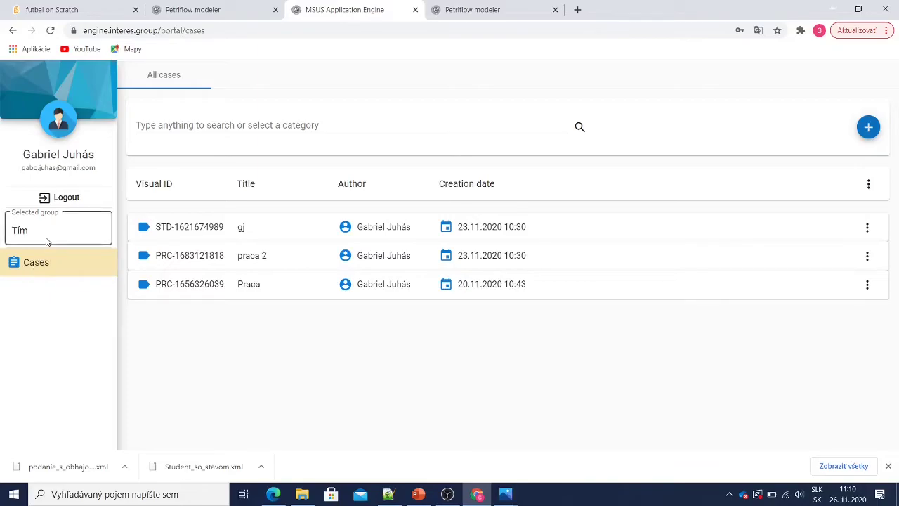
key("BackSpace")
key("BackSpace")
key("BackSpace")
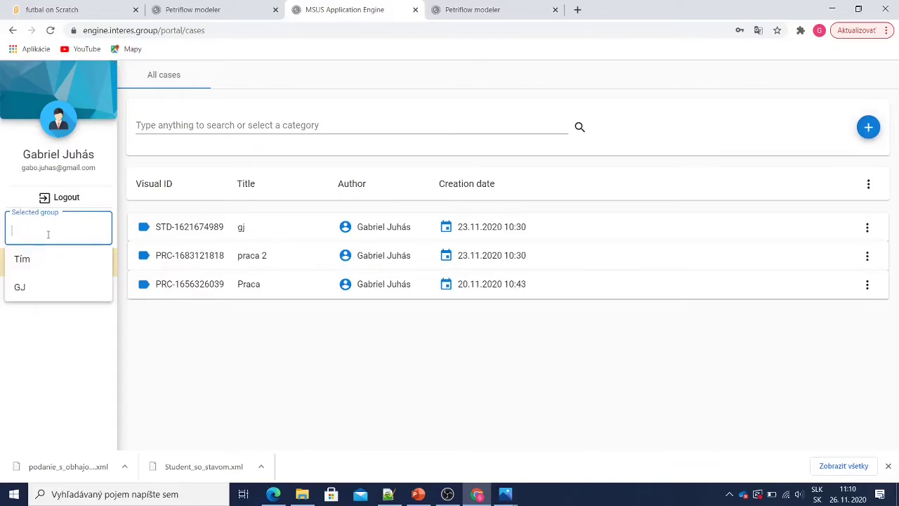
left_click(43, 257)
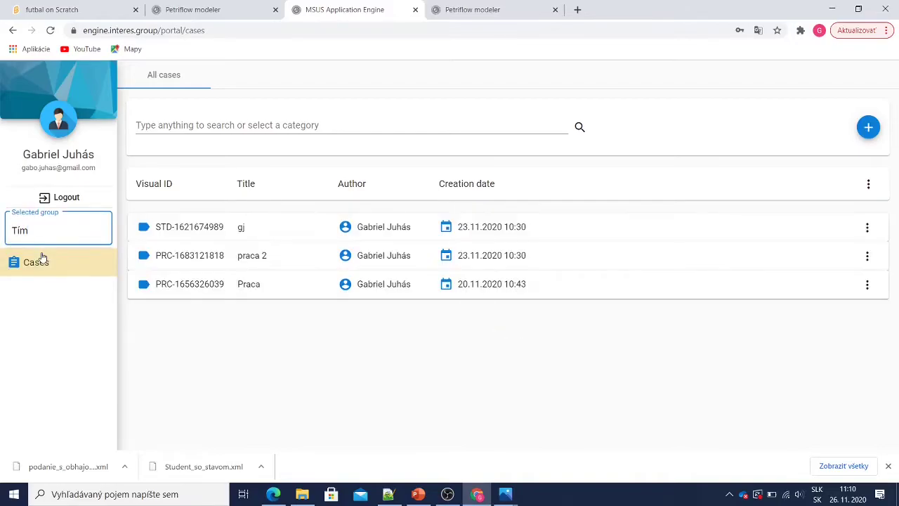
left_click(194, 228)
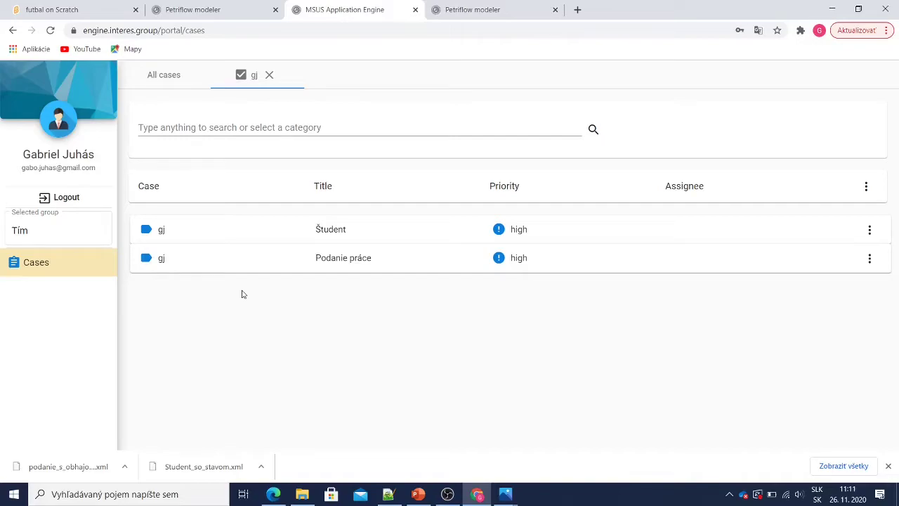
left_click(481, 9)
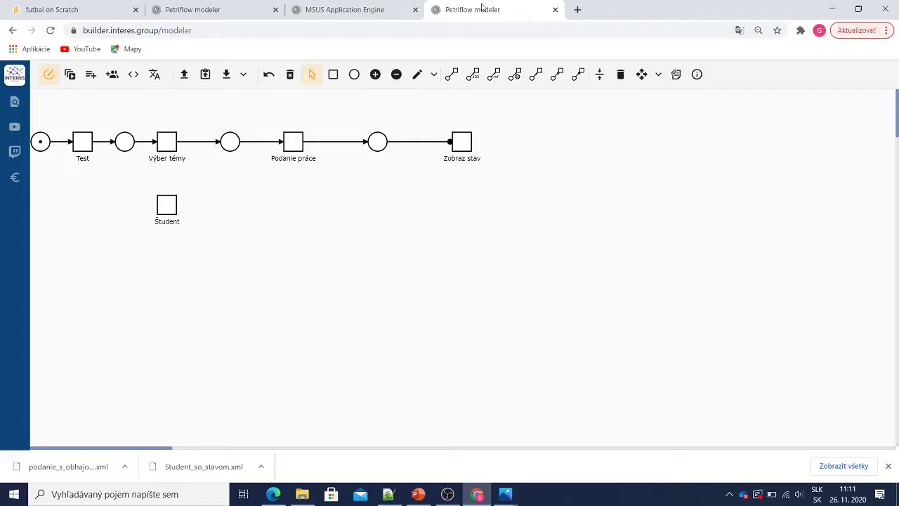
left_click(356, 11)
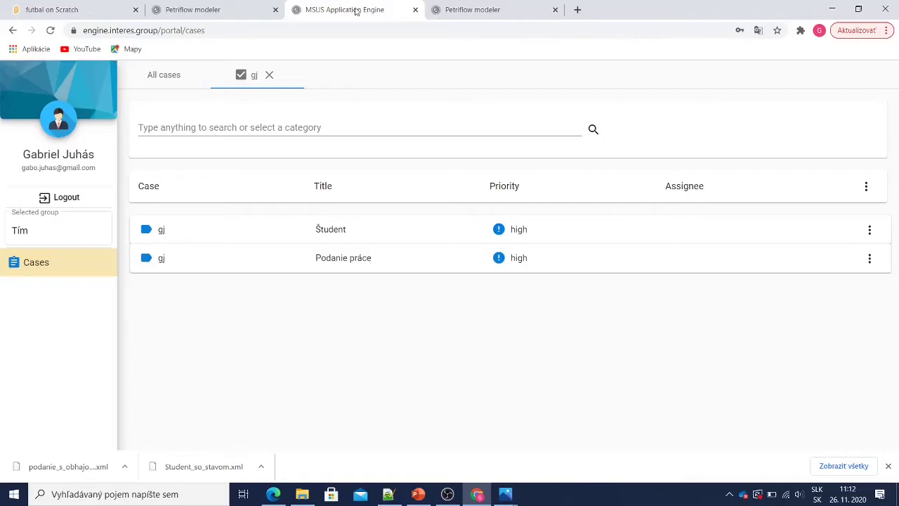
left_click(198, 15)
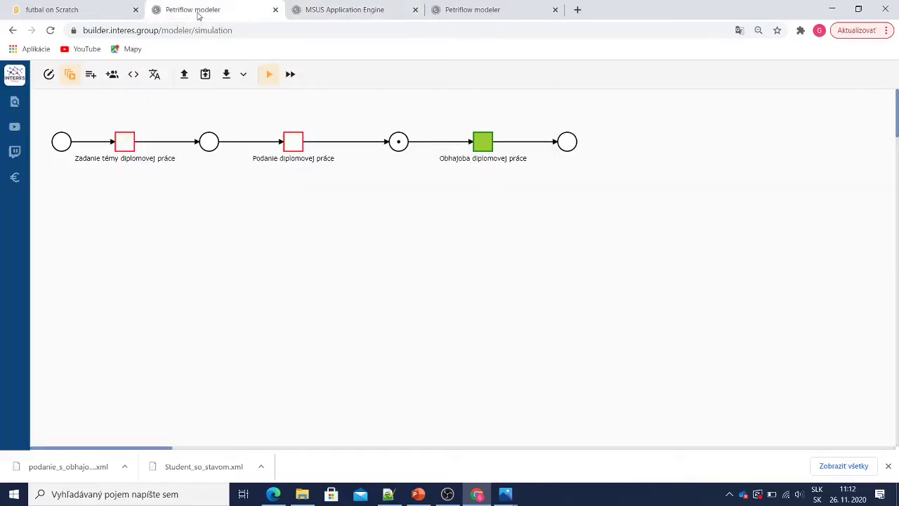
left_click(483, 12)
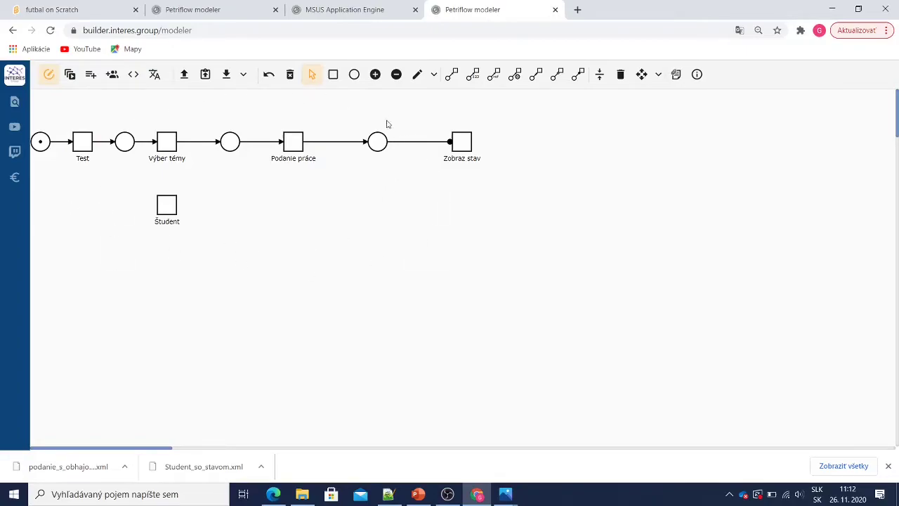
left_click(345, 11)
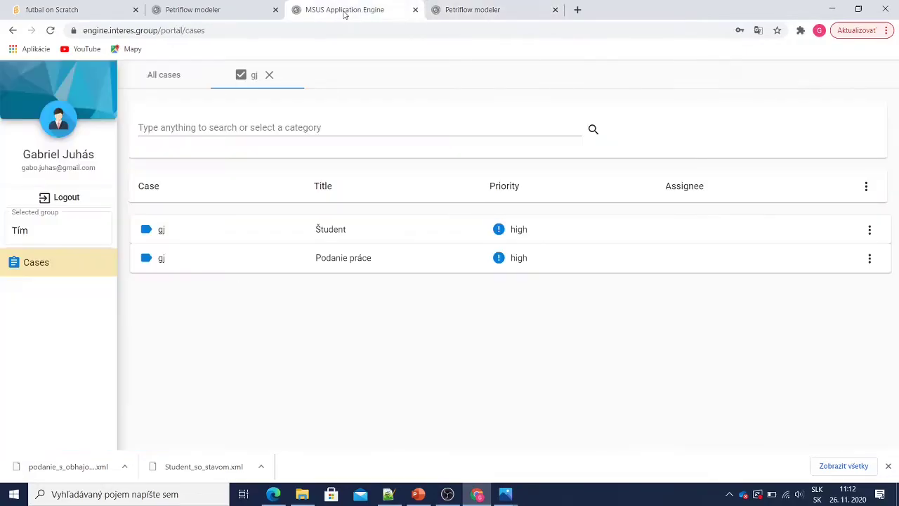
left_click(220, 14)
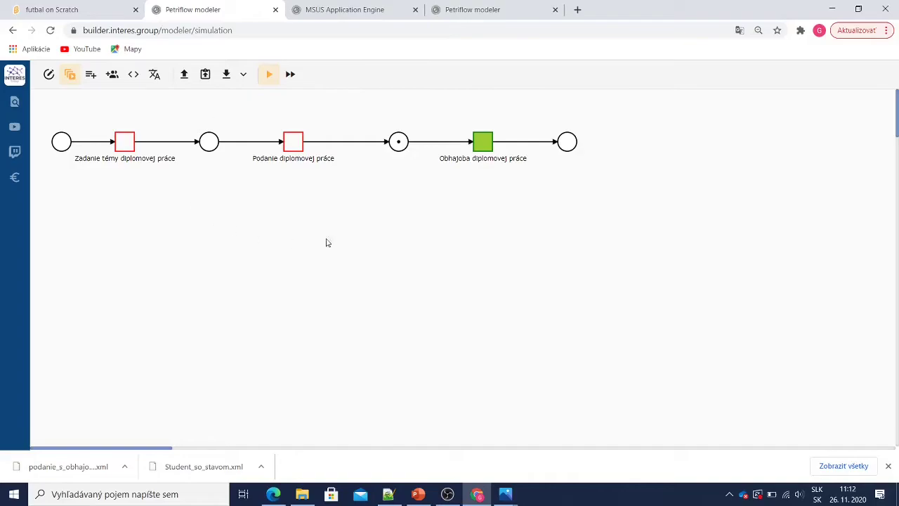
left_click(481, 10)
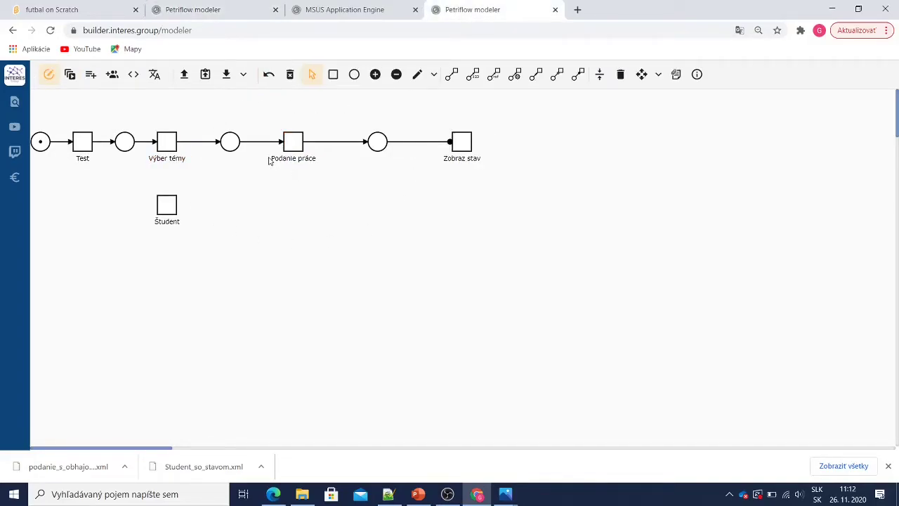
left_click(226, 19)
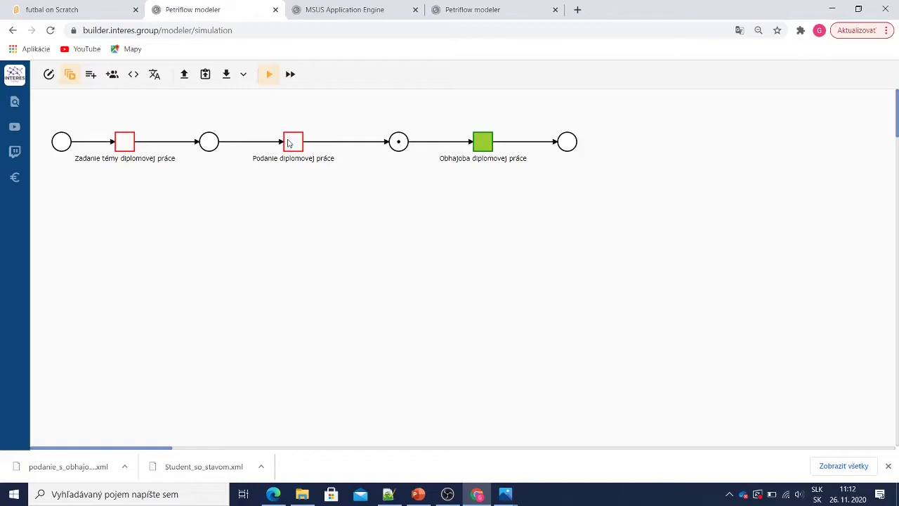
left_click(458, 8)
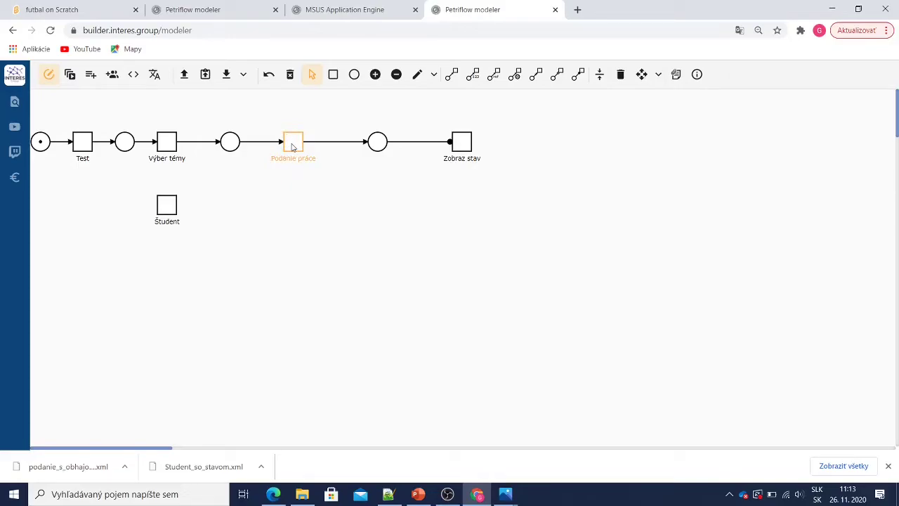
left_click(213, 10)
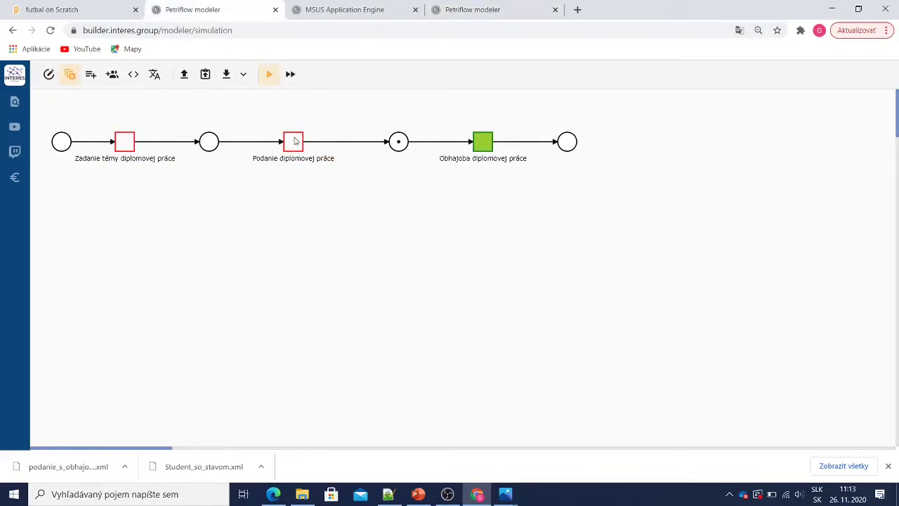
left_click(464, 17)
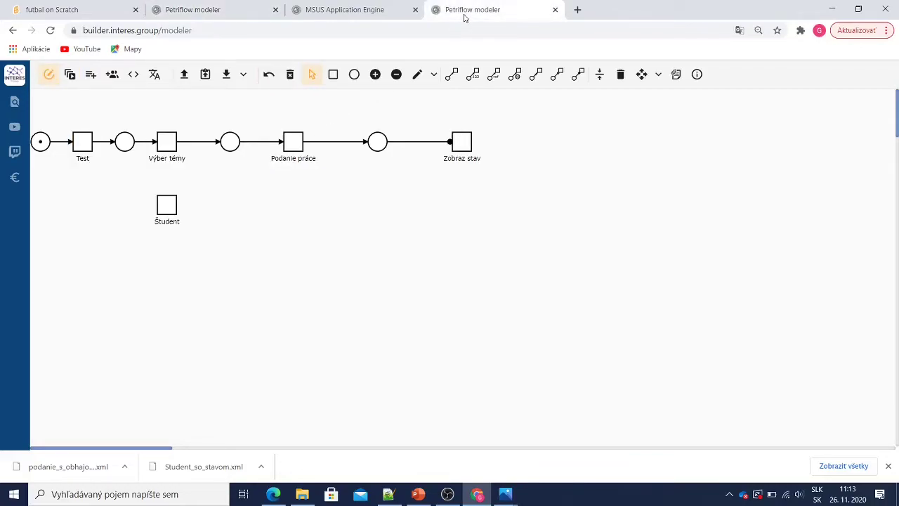
left_click(212, 14)
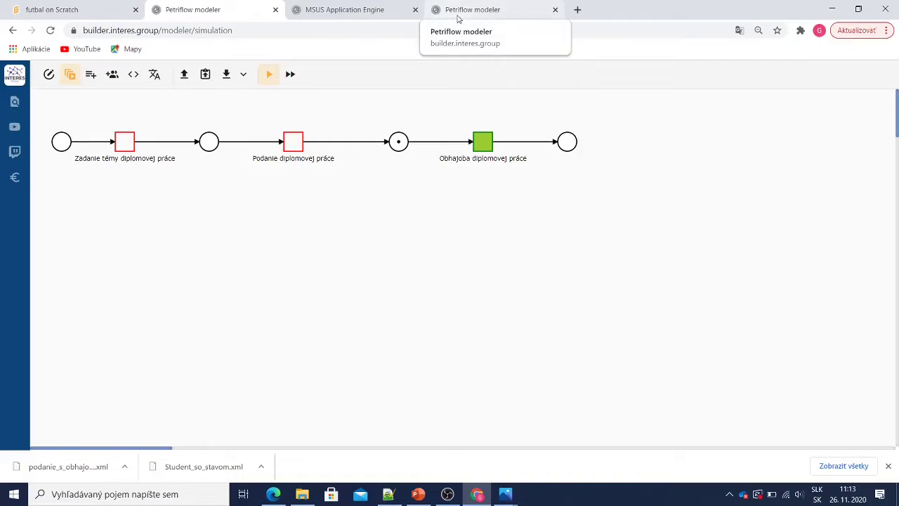
left_click(460, 15)
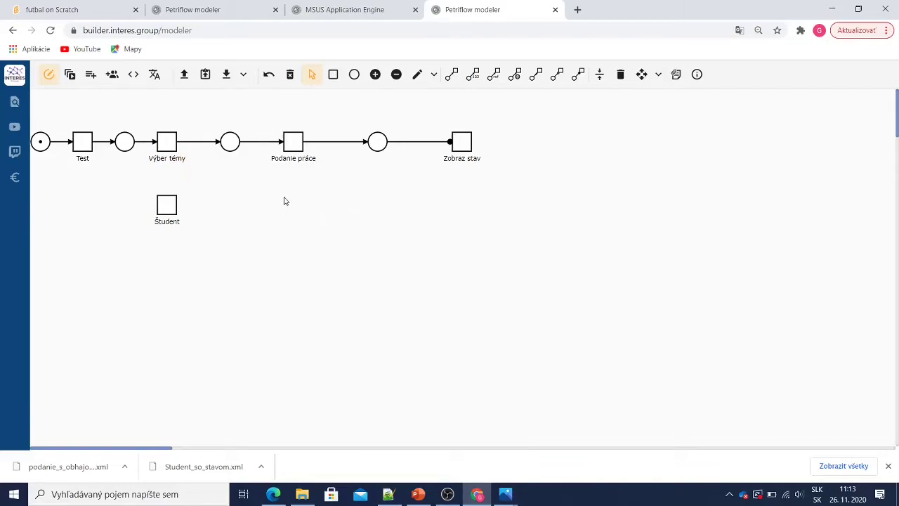
Copy the modeler address builder.interes.group/modeler into a new tab and load it
left_click(577, 10)
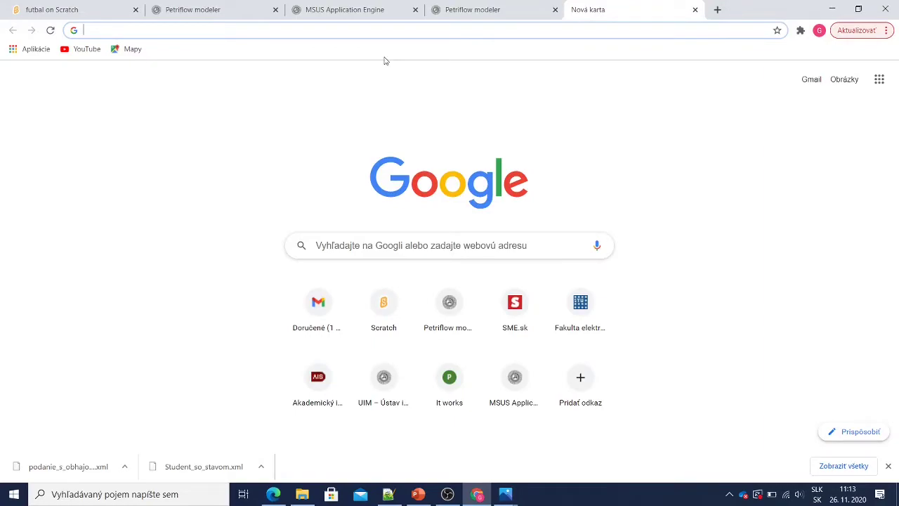
left_click(437, 13)
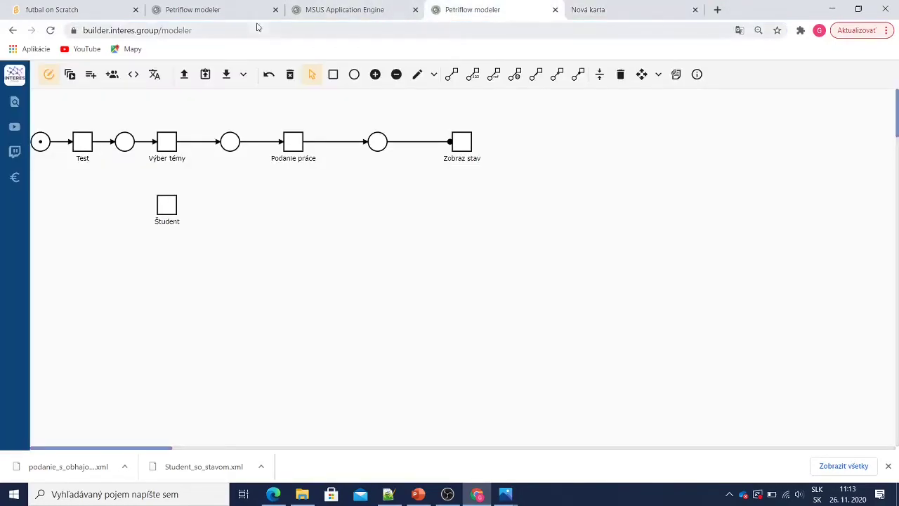
left_click_drag(198, 29, 29, 23)
key("ctrl+c")
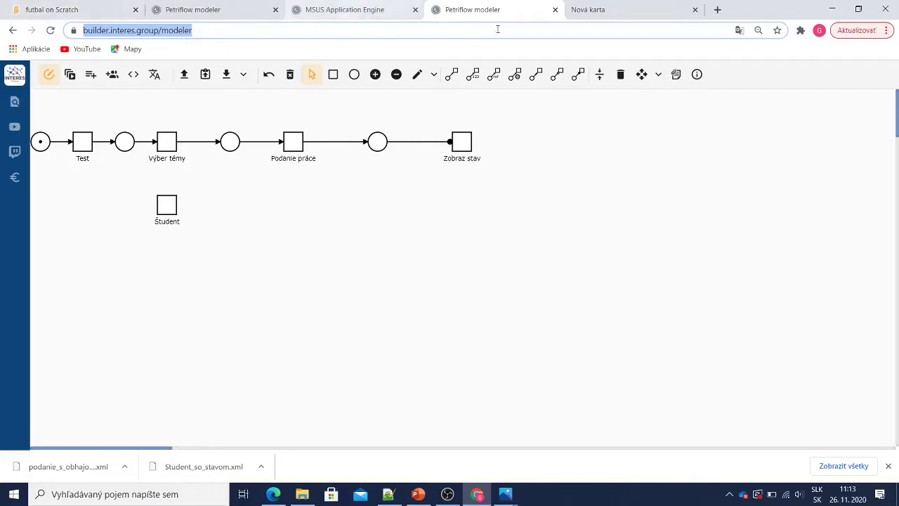
left_click(601, 11)
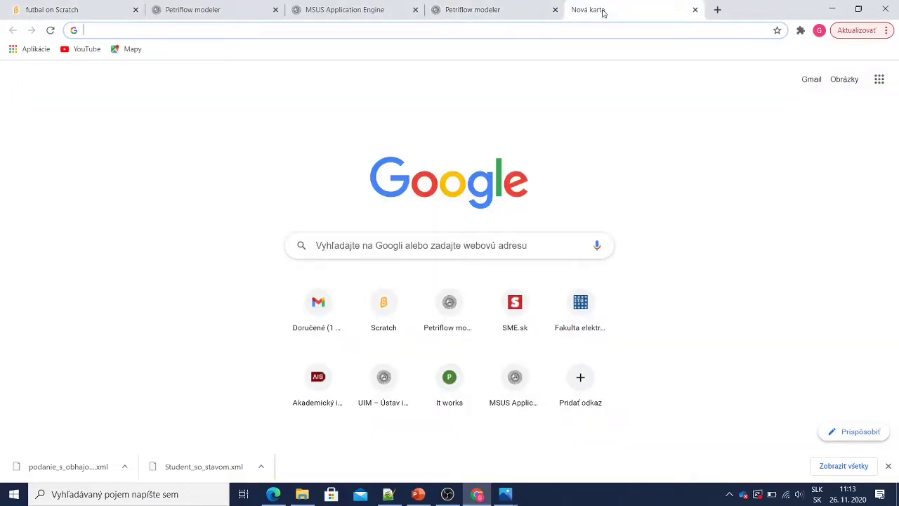
key("ctrl+v")
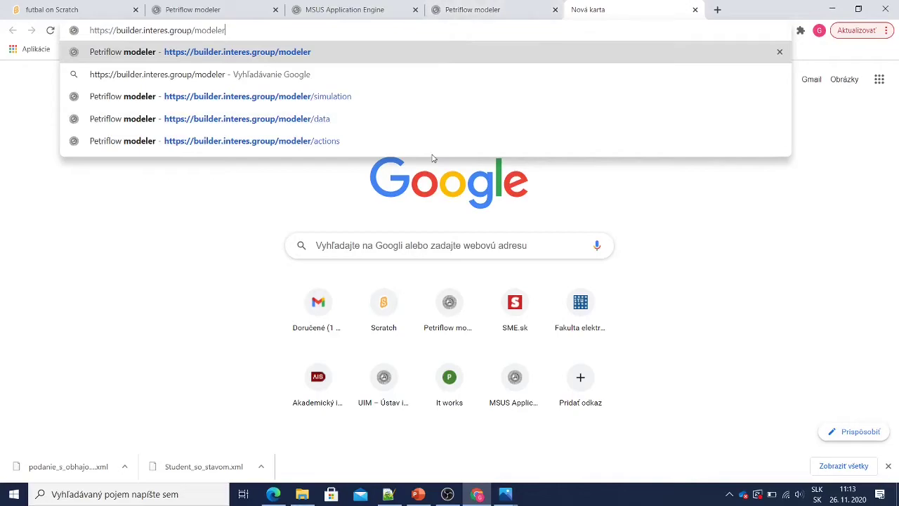
key("Return")
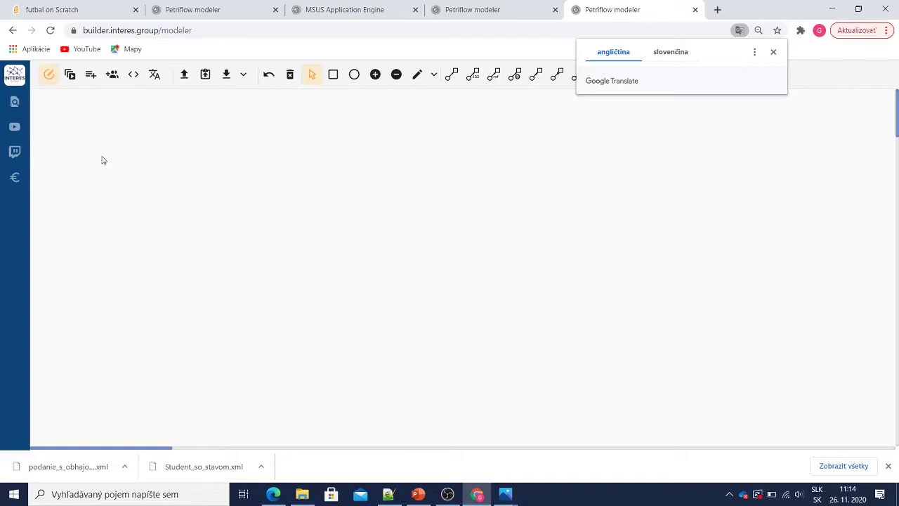
Import Student_so_stavom_ng from the Stiahnuté súbory folder into the modeler
left_click(184, 76)
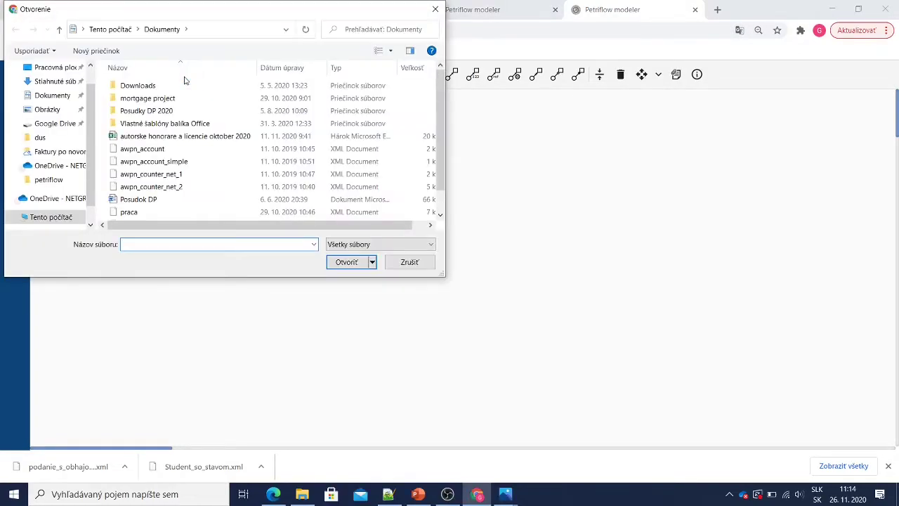
left_click(54, 82)
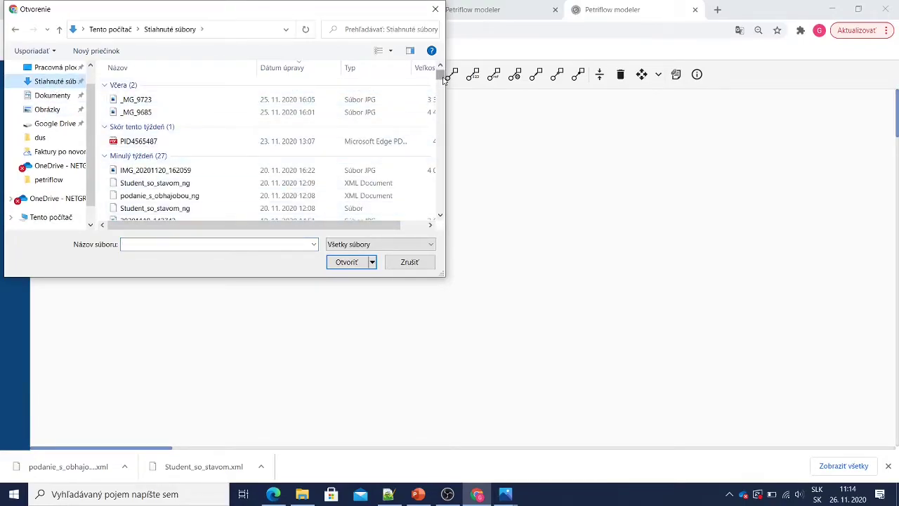
left_click(172, 185)
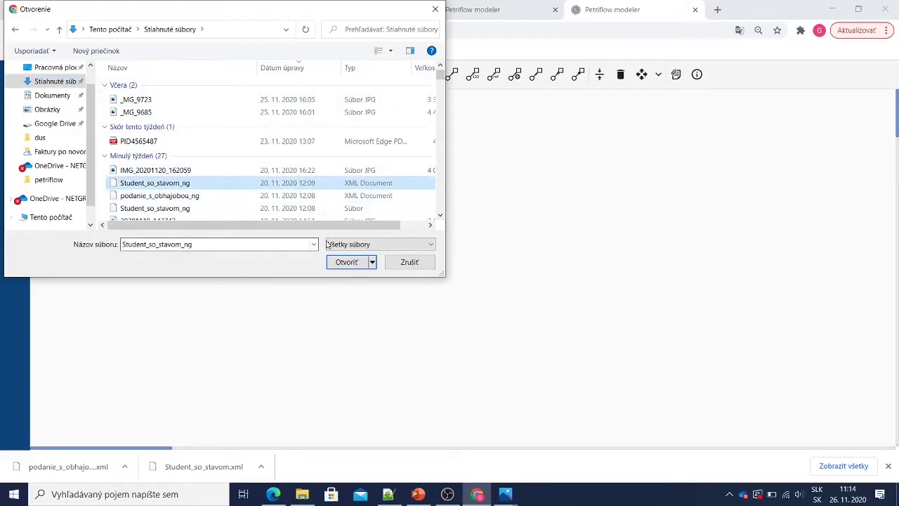
left_click(345, 262)
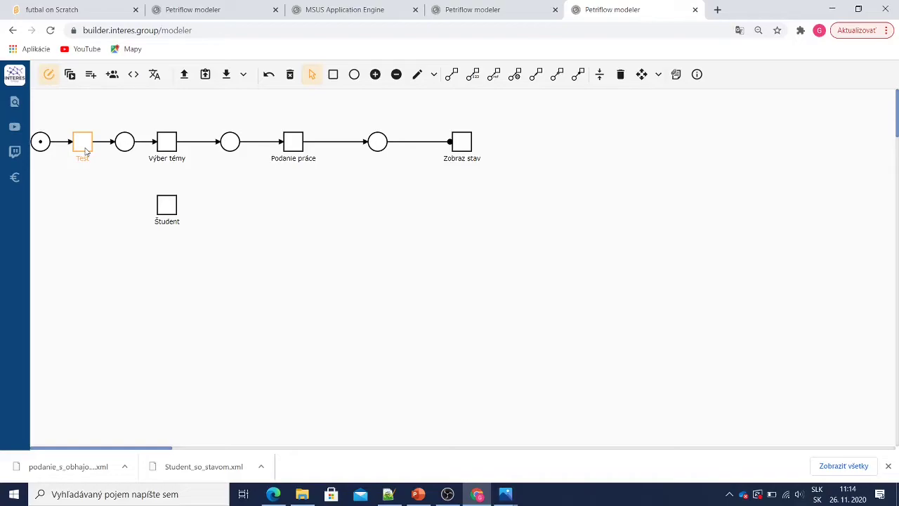
Delete the Test transition and its leading place, then put a token in the new first place
left_click(620, 75)
left_click(82, 144)
left_click(43, 143)
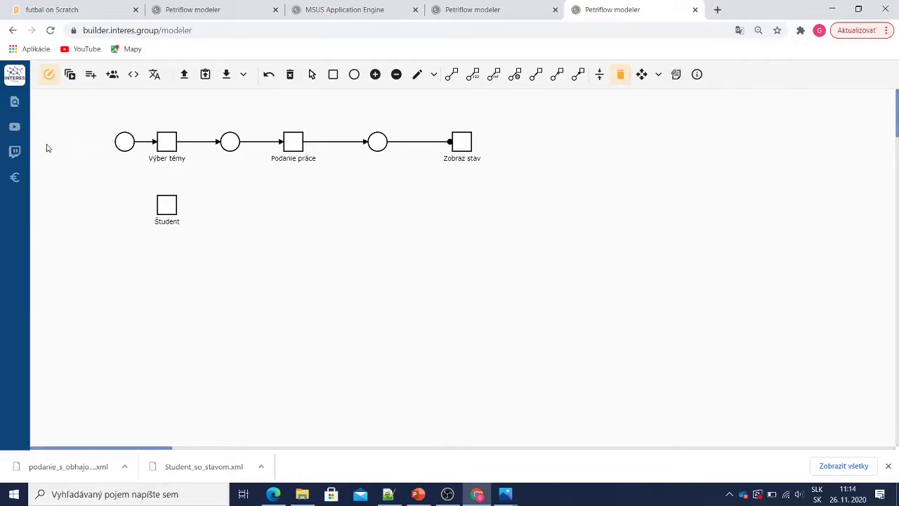
left_click(375, 74)
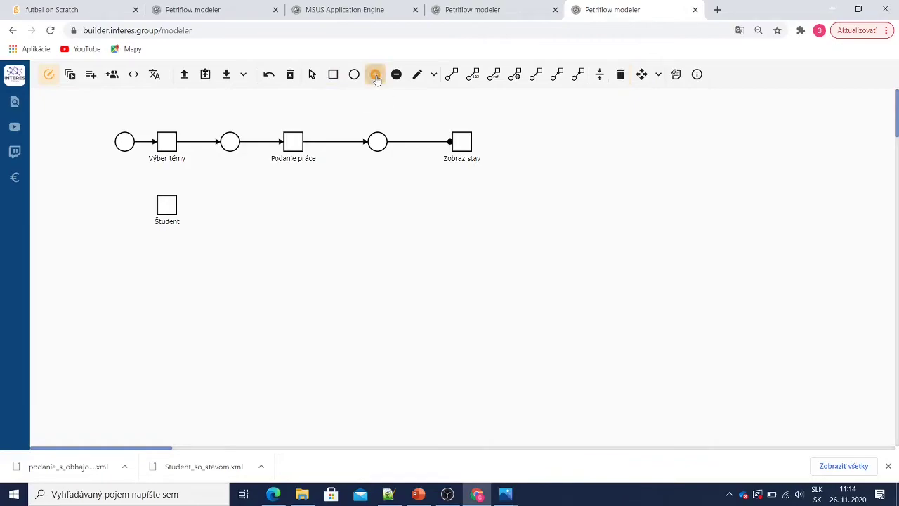
left_click(123, 144)
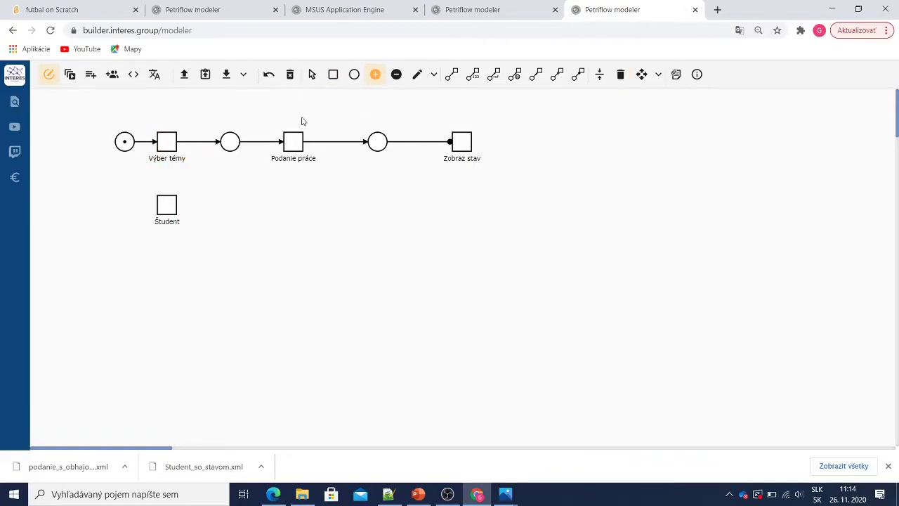
Relabel the Výber témy transition as 'Výber prác do komisie'
left_click(417, 74)
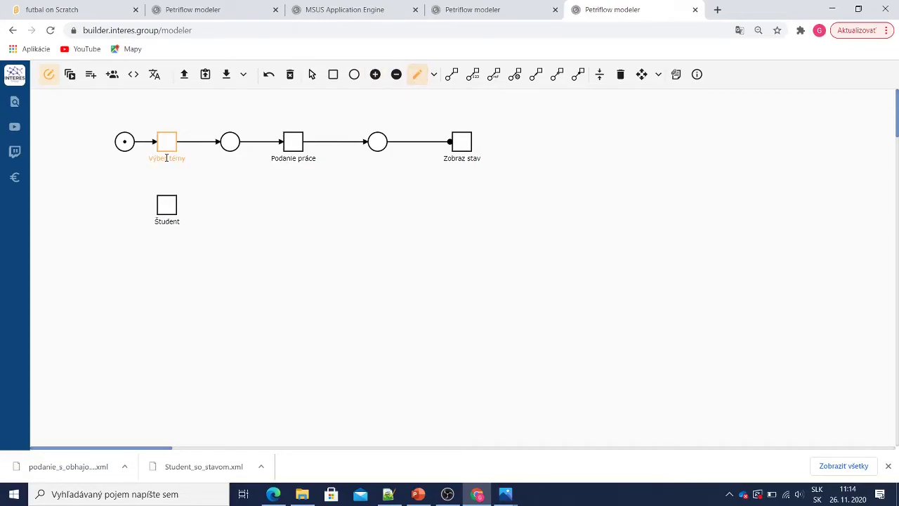
left_click(167, 156)
left_click(391, 91)
key("BackSpace")
key("BackSpace")
key("BackSpace")
key("BackSpace")
type("prác do komisie")
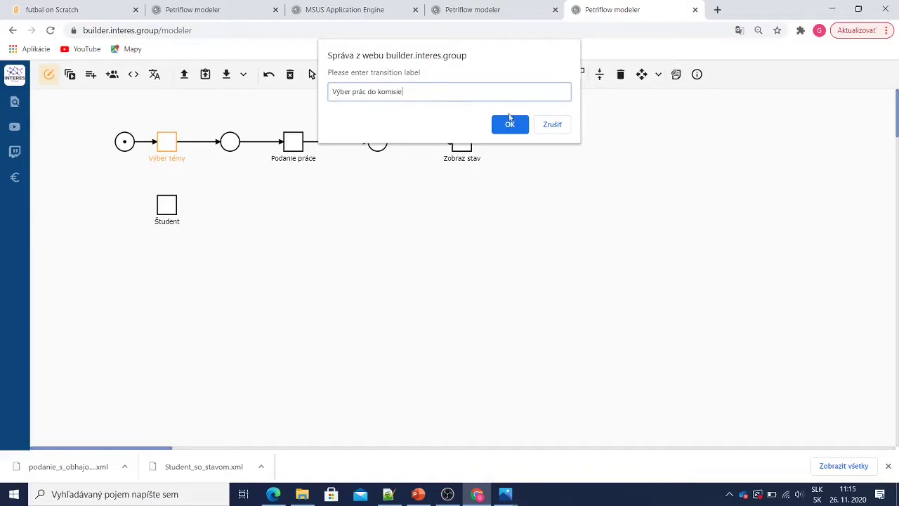
left_click(507, 124)
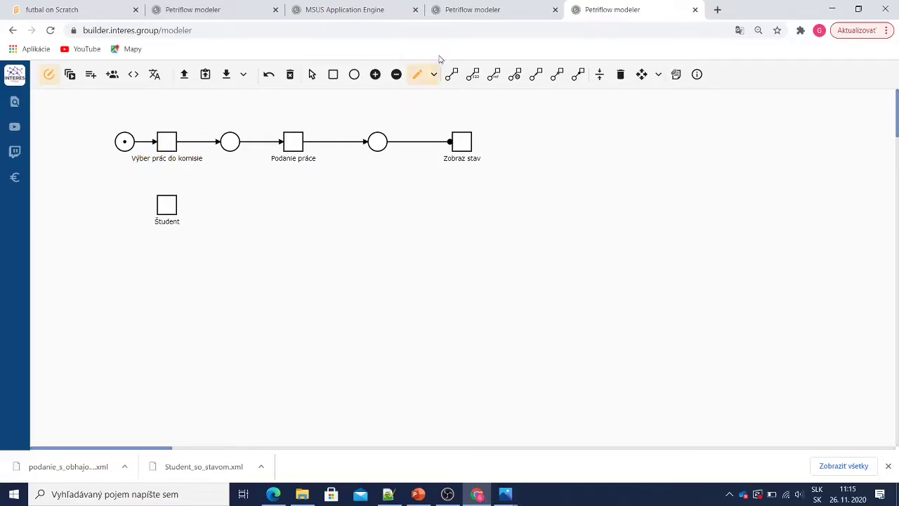
left_click(467, 14)
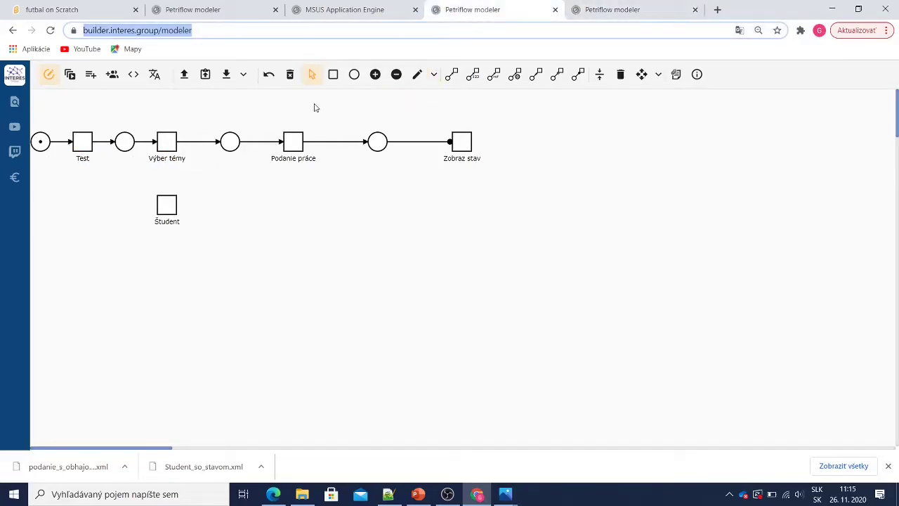
left_click(236, 14)
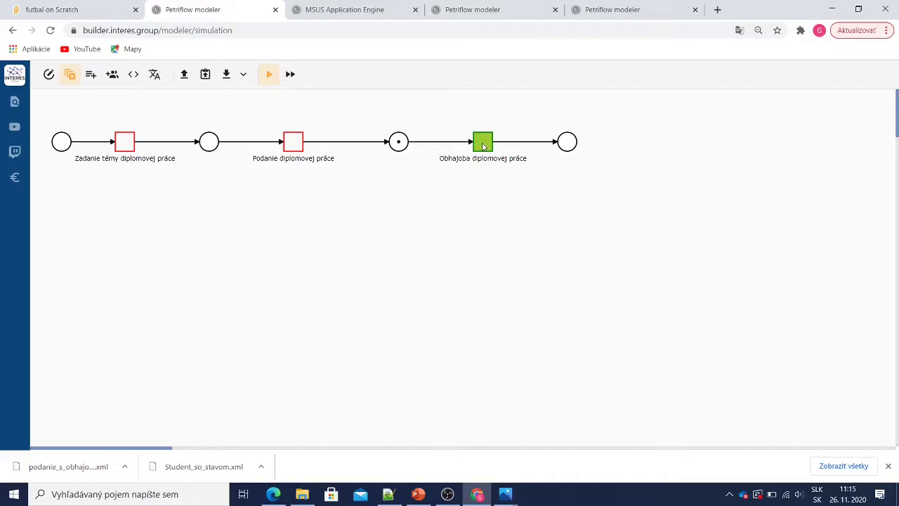
left_click(614, 9)
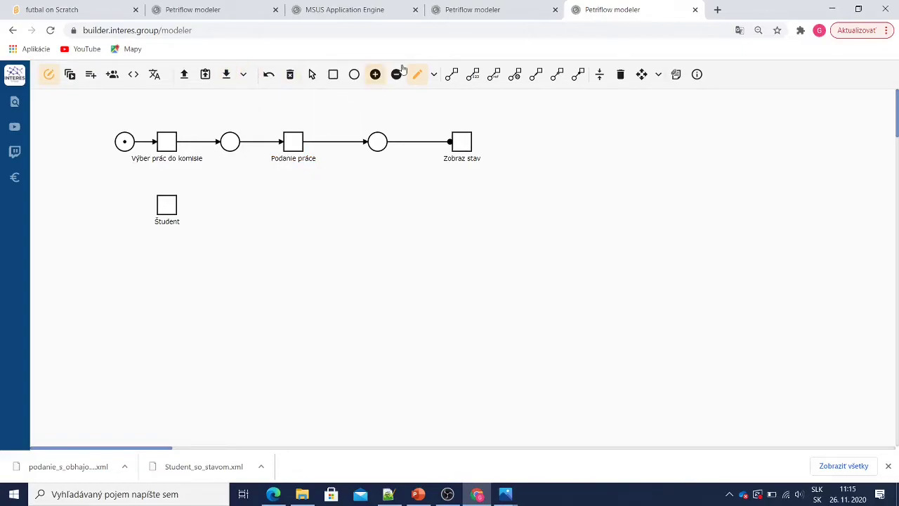
Relabel Podanie práce as 'Obhajoba diplomovej práce'
left_click(301, 144)
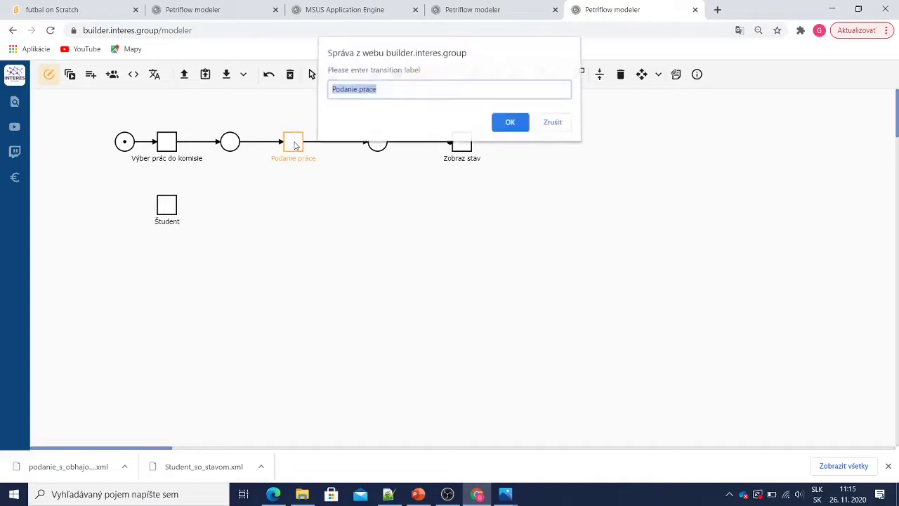
type("Ob")
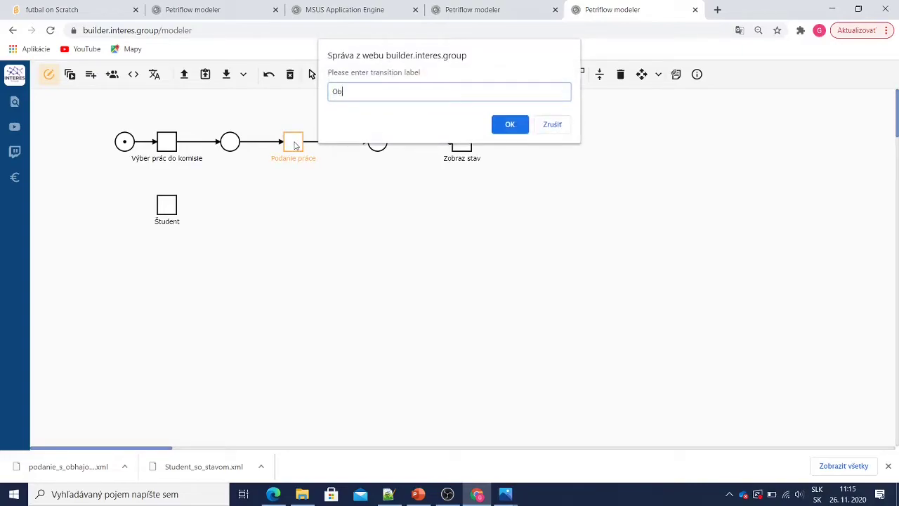
type("hajoba diplomovej práce")
left_click(502, 125)
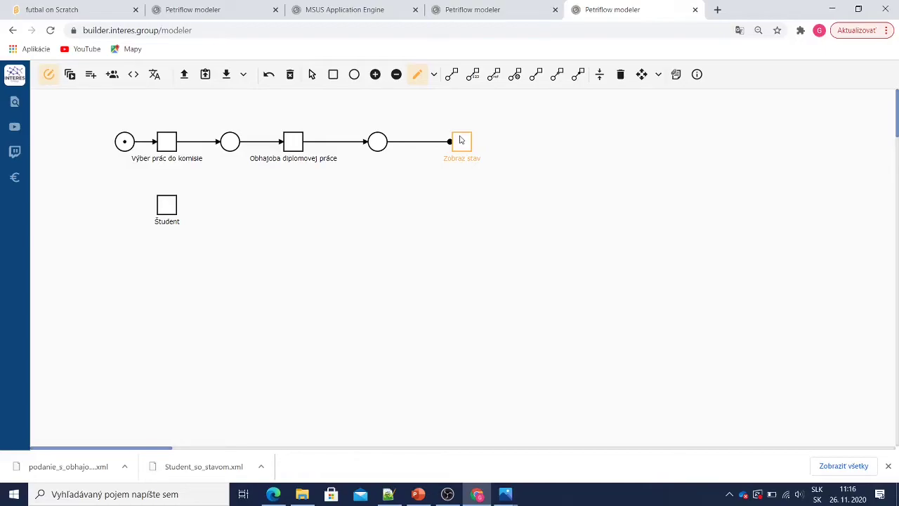
left_click(620, 73)
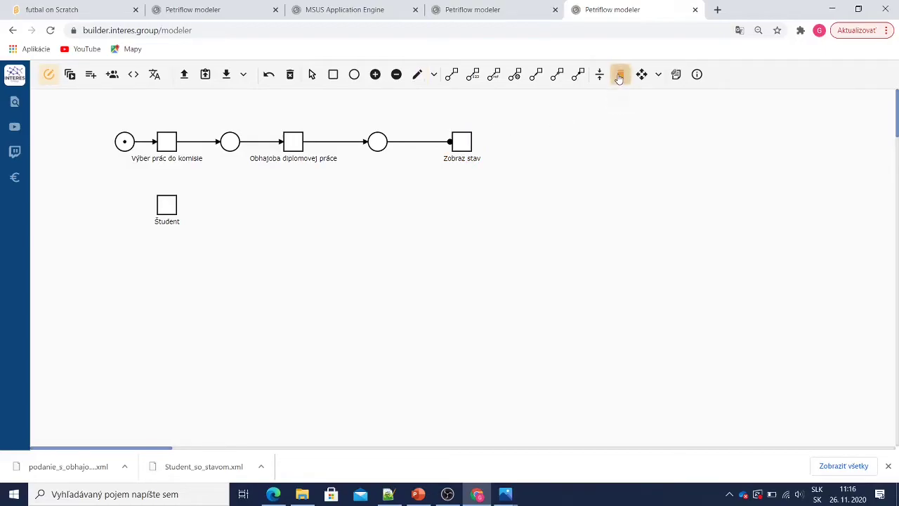
Remove the Zobraz stav and Študent transitions and show the seven data fields, text_0 to taskRef_1
left_click(463, 144)
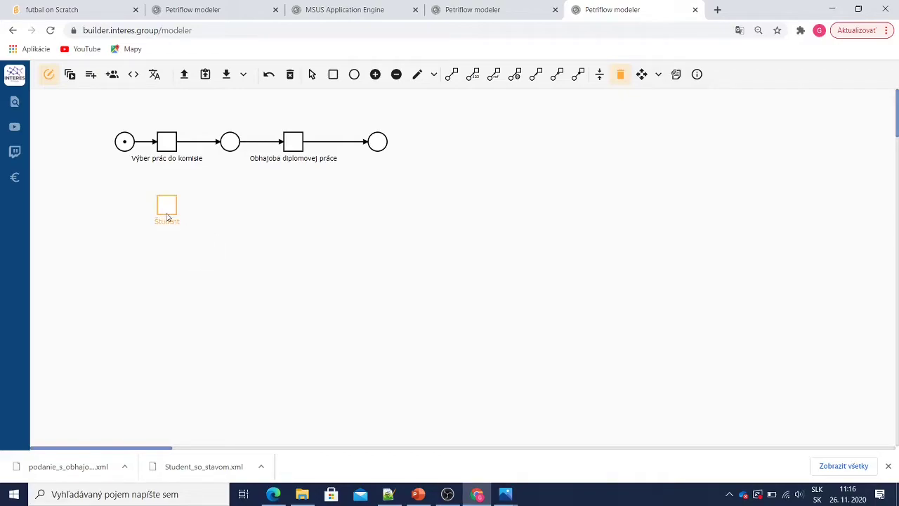
left_click(167, 218)
right_click(297, 145)
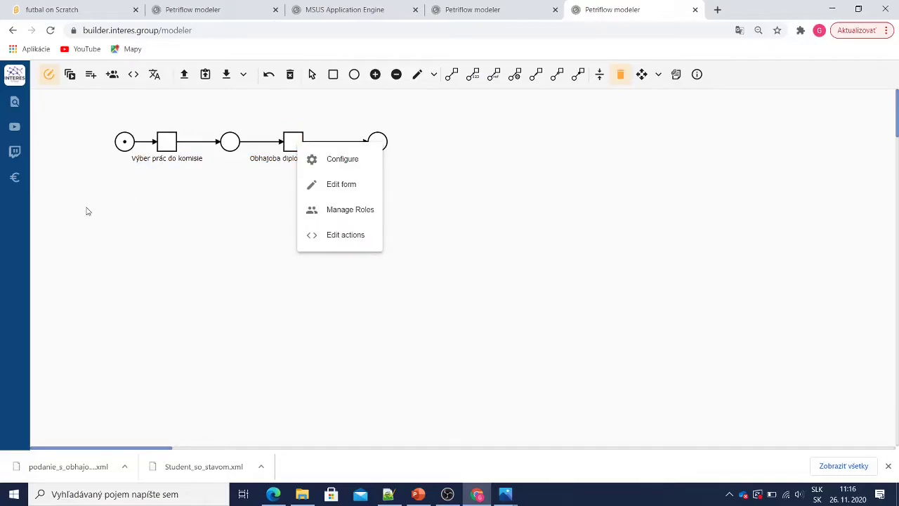
left_click(61, 174)
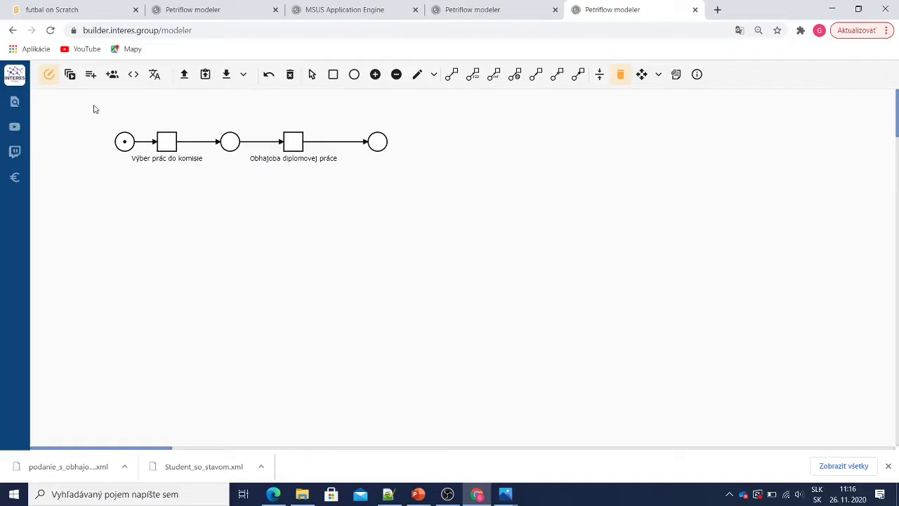
left_click(94, 83)
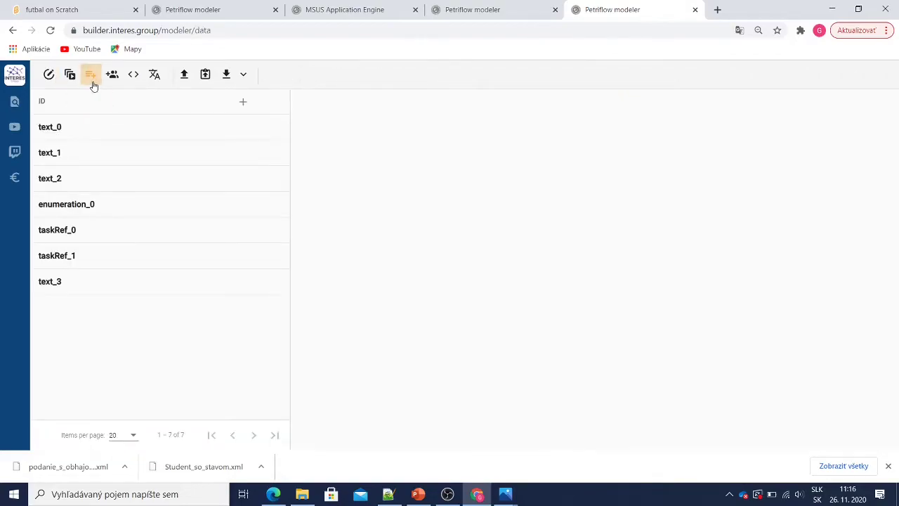
Open the text_0 field's details: a Text field titled Meno with placeholder 'Zadaj svoje meno'
left_click(52, 129)
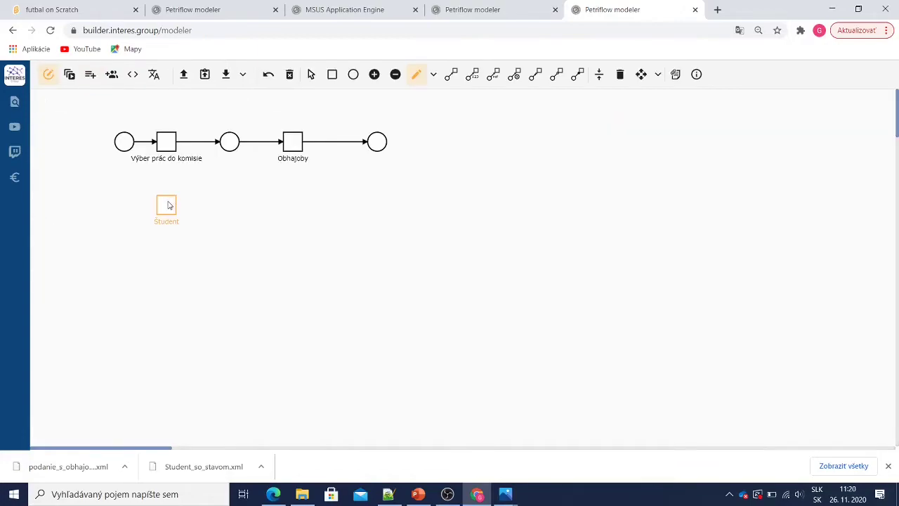
Change the Študent transition's label to 'Predseda komisie' and confirm it
double_click(166, 205)
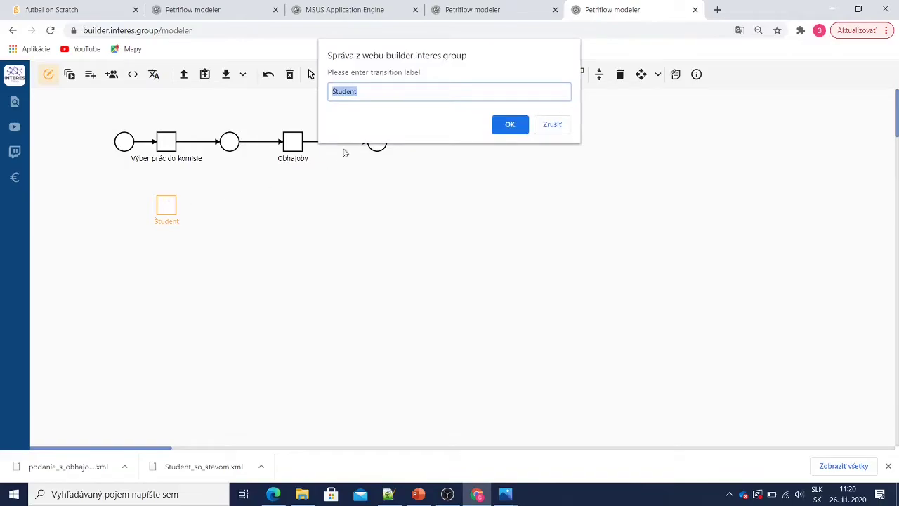
type("T")
key("BackSpace")
type("PRedseda")
key("BackSpace")
key("BackSpace")
key("BackSpace")
key("BackSpace")
key("BackSpace")
key("BackSpace")
key("BackSpace")
type("redseda komisie")
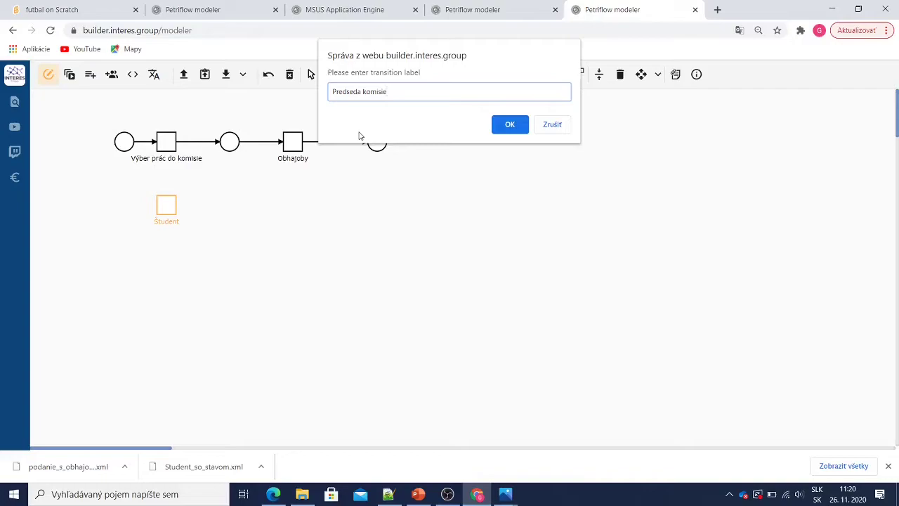
left_click(502, 128)
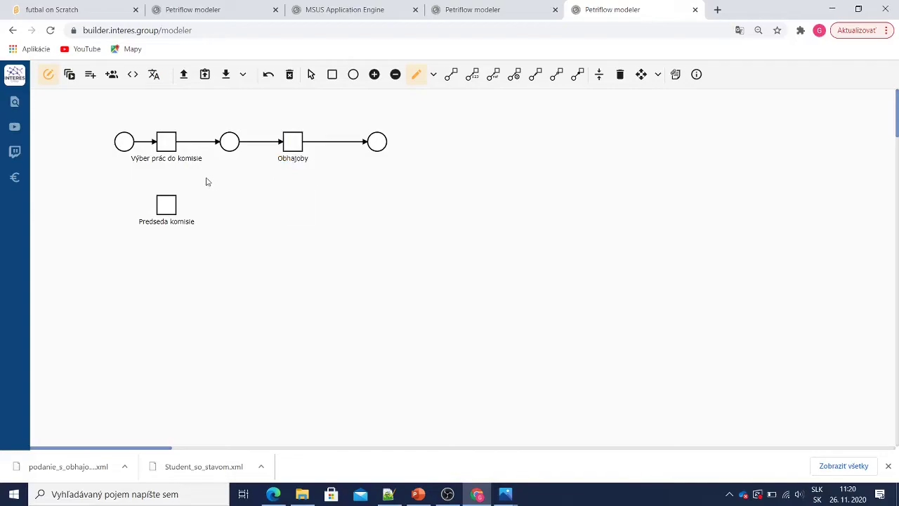
Review the details of data fields text_0 through taskRef_1 in the Data Edit view
left_click(91, 77)
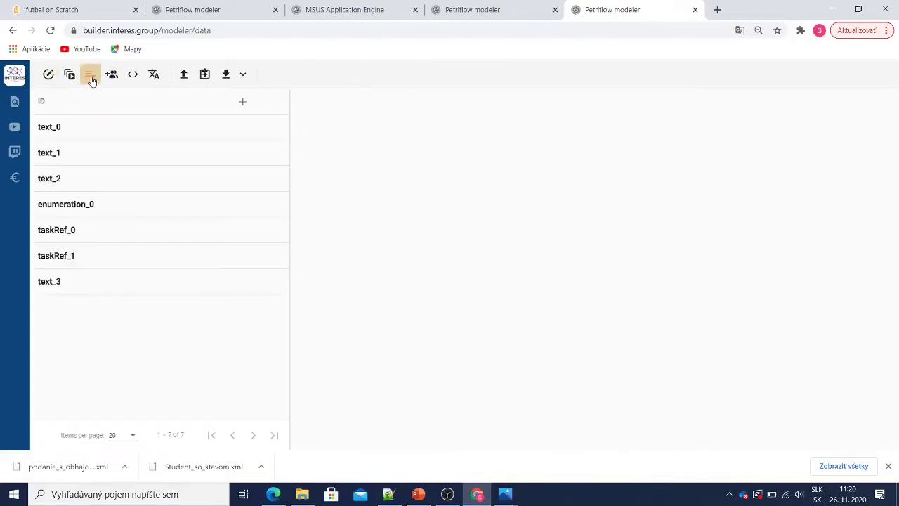
left_click(74, 125)
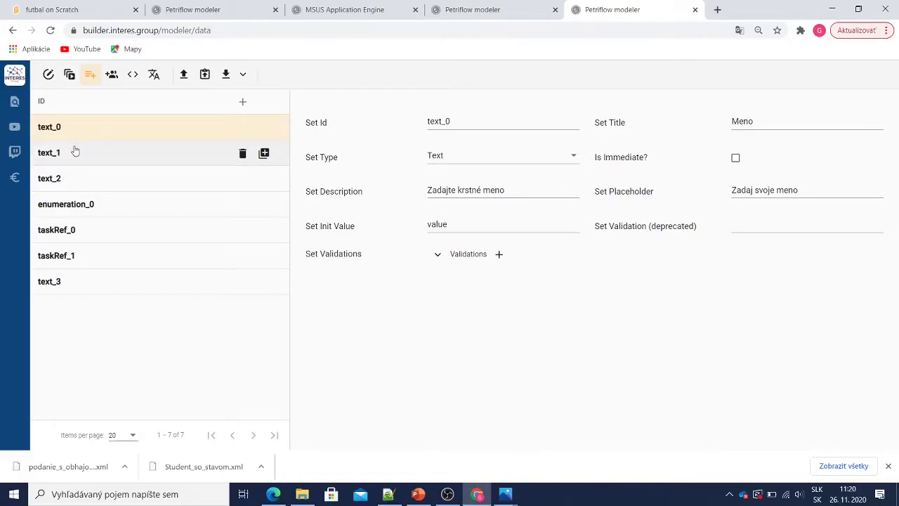
left_click(73, 153)
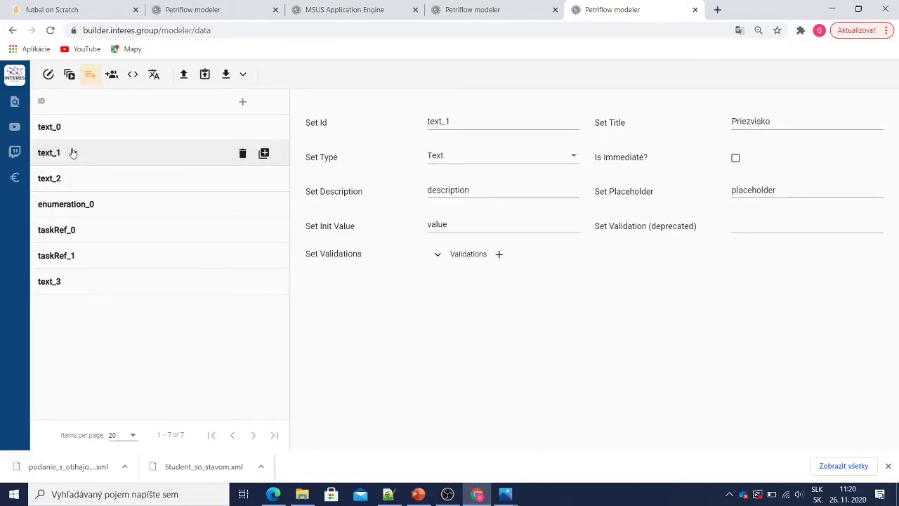
left_click(76, 178)
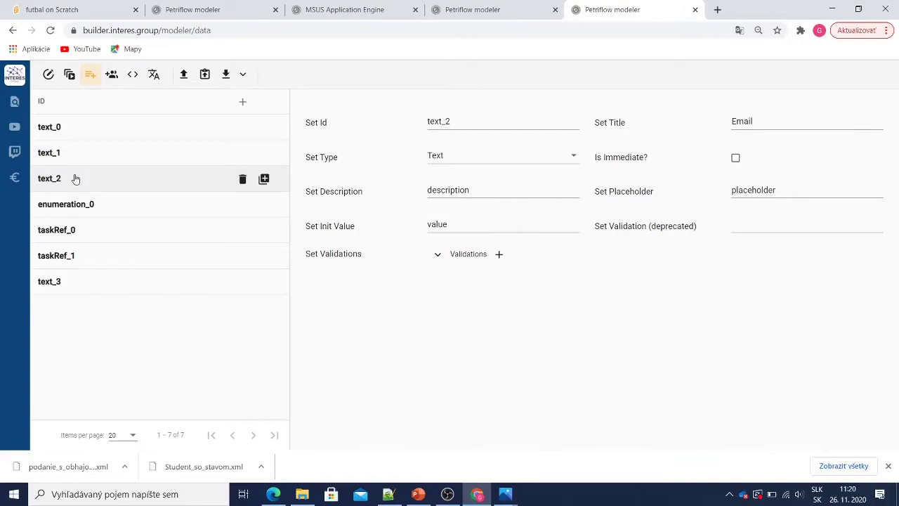
left_click(73, 203)
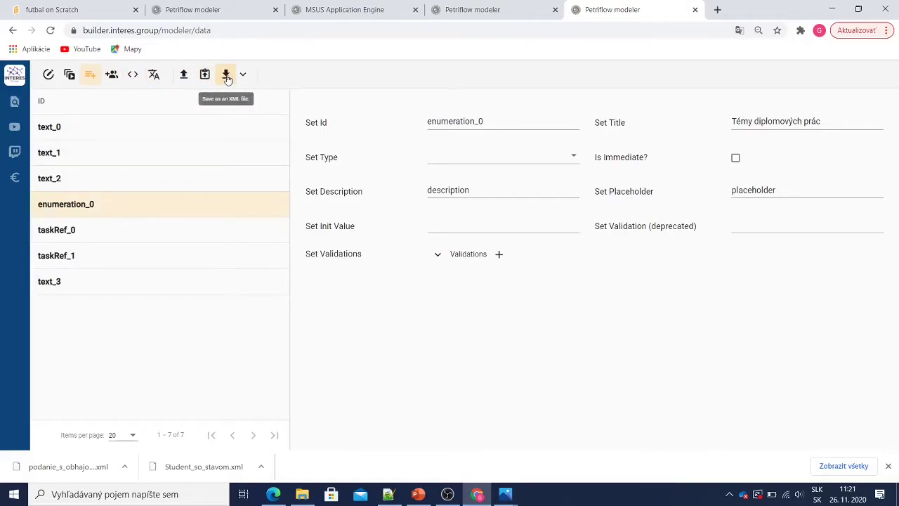
left_click(73, 231)
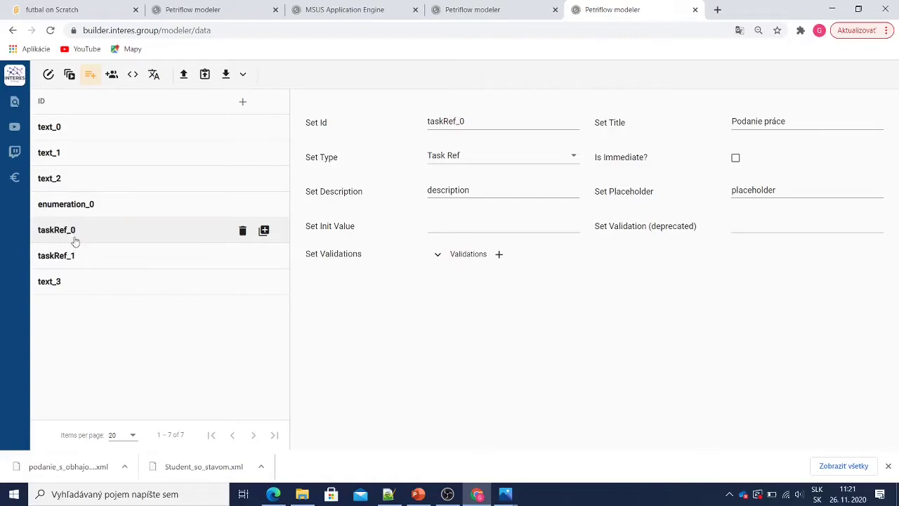
left_click(76, 256)
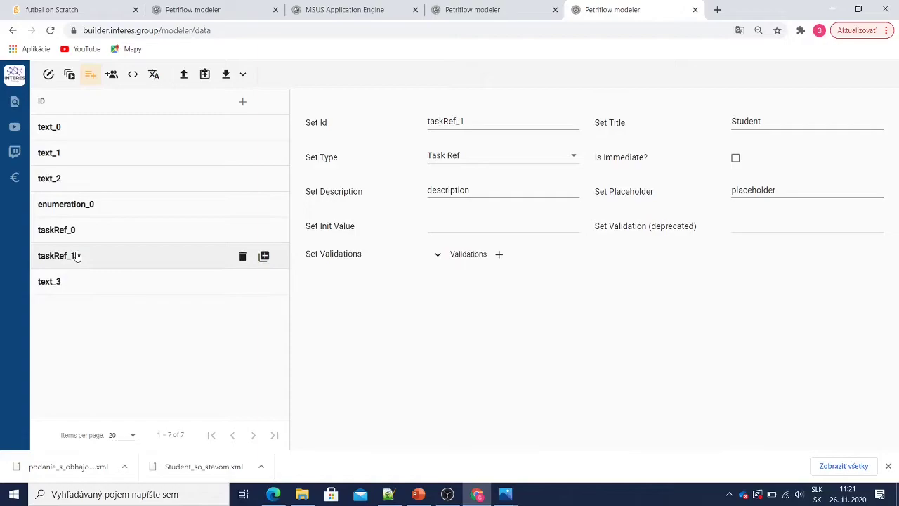
left_click(69, 236)
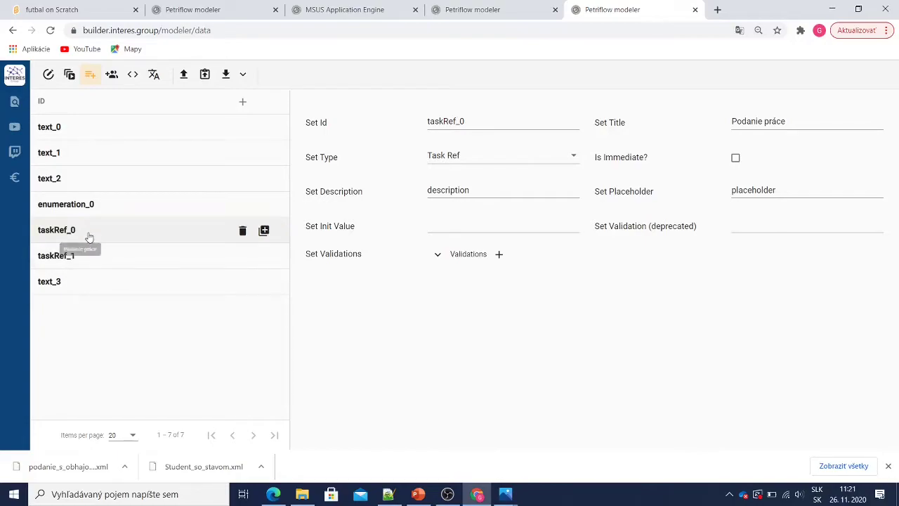
Delete the text_3 (Známka) data field and return to the net canvas
left_click(89, 278)
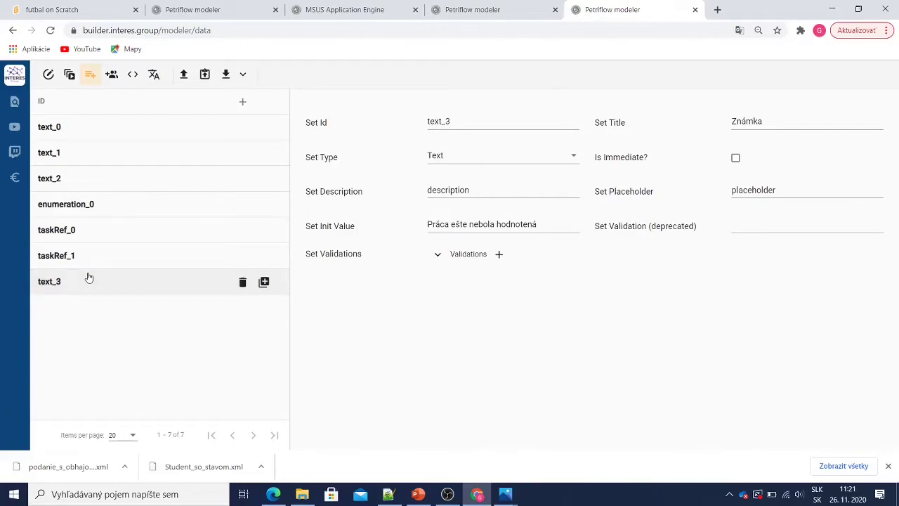
left_click(242, 283)
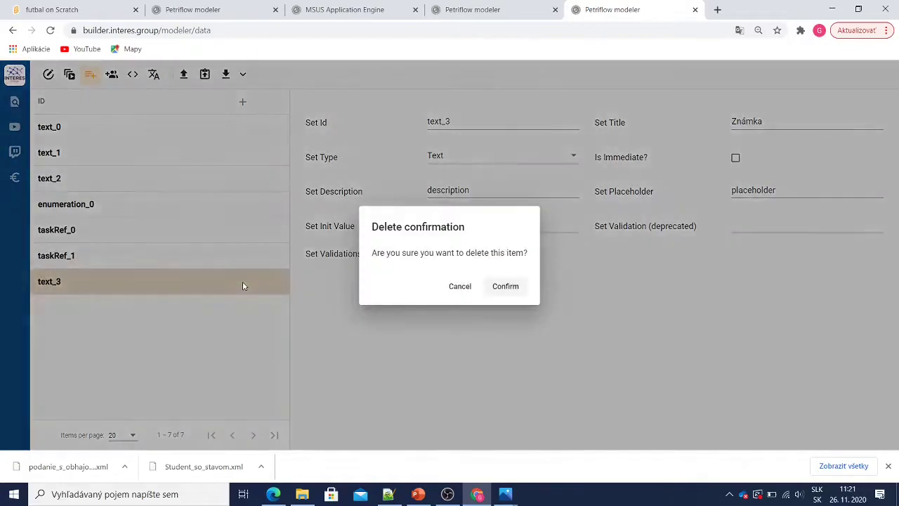
left_click(505, 287)
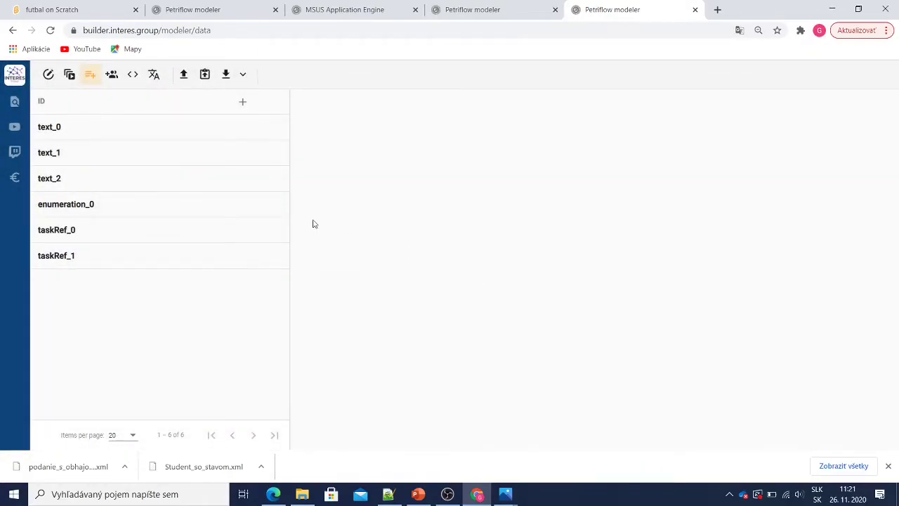
left_click(48, 75)
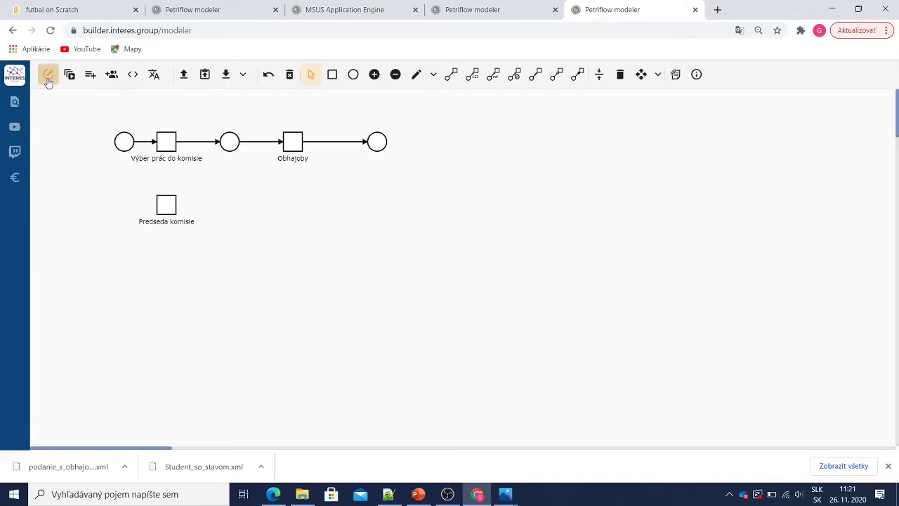
Save the model as an XML file, renaming it from newmodel to komisia
left_click(226, 76)
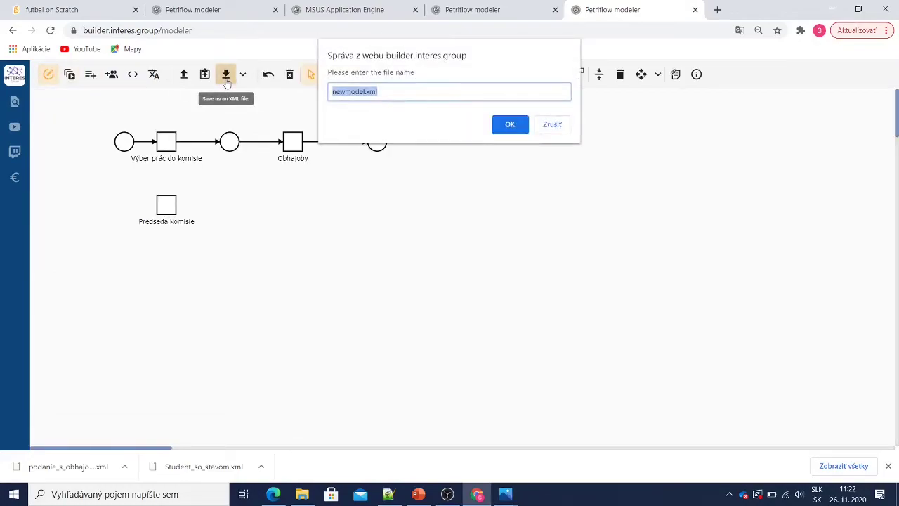
left_click(366, 94)
key("BackSpace")
key("BackSpace")
key("BackSpace")
key("BackSpace")
key("BackSpace")
key("BackSpace")
key("BackSpace")
key("BackSpace")
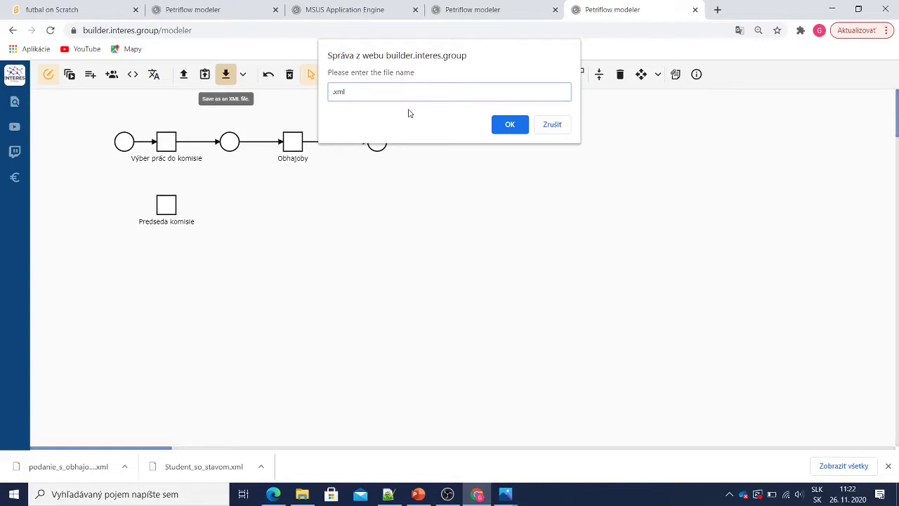
type("komisia")
left_click(510, 124)
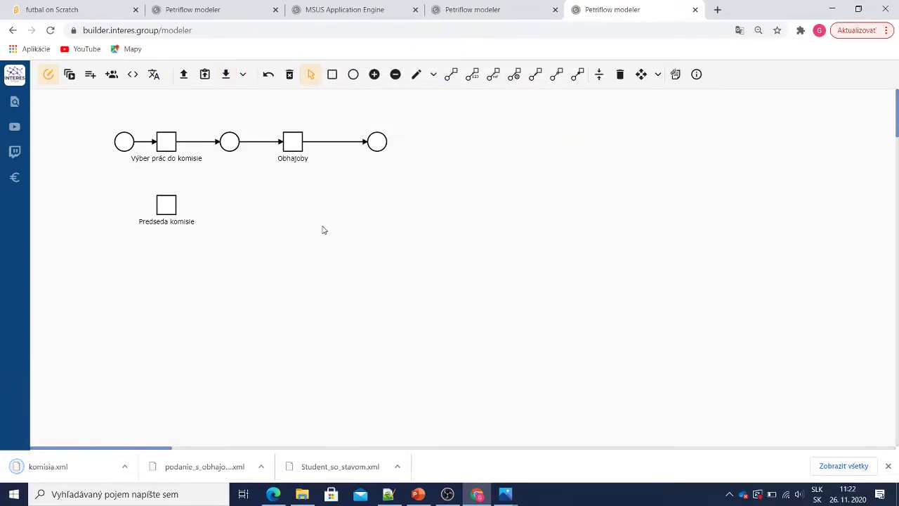
Open komisia from the Downloads folder with Edit with Notepad++
left_click(301, 494)
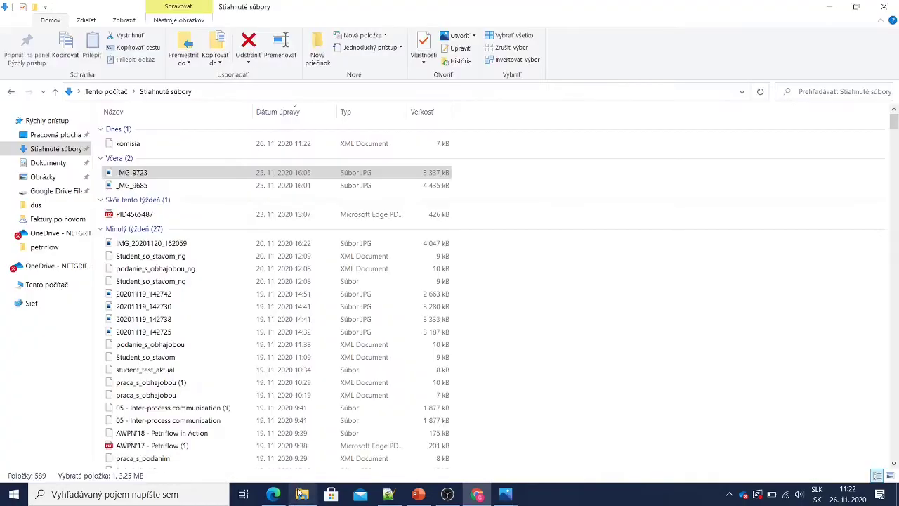
left_click(148, 144)
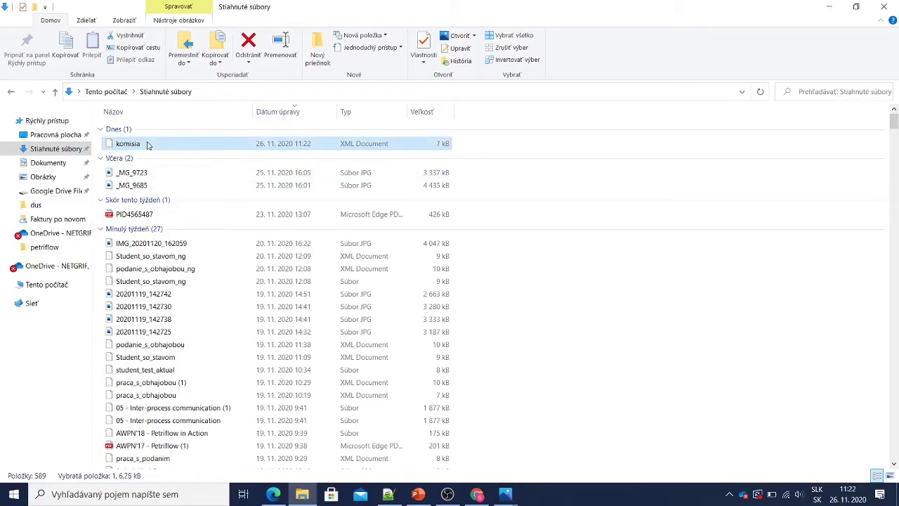
left_click(148, 144)
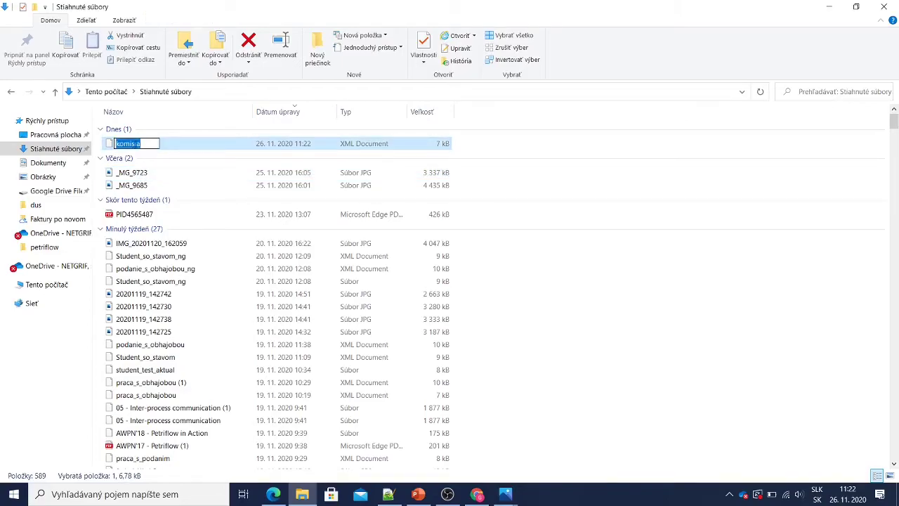
left_click(112, 147)
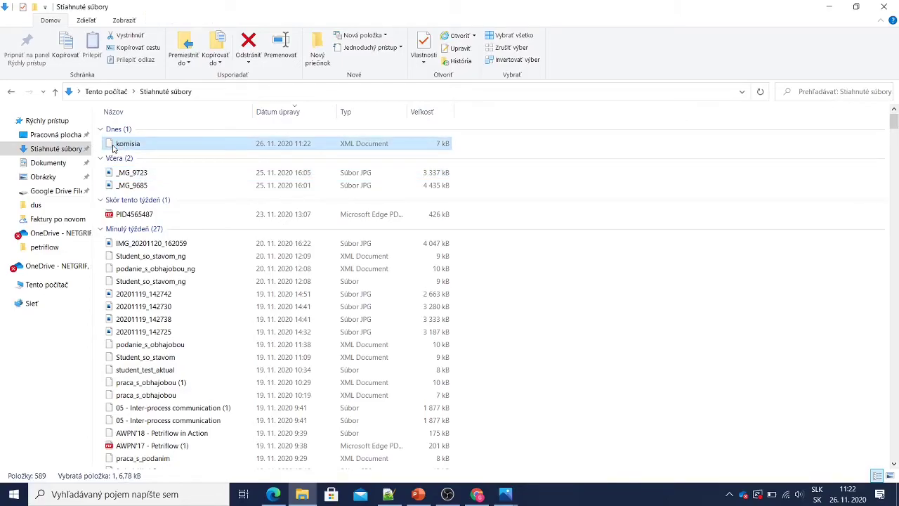
right_click(113, 148)
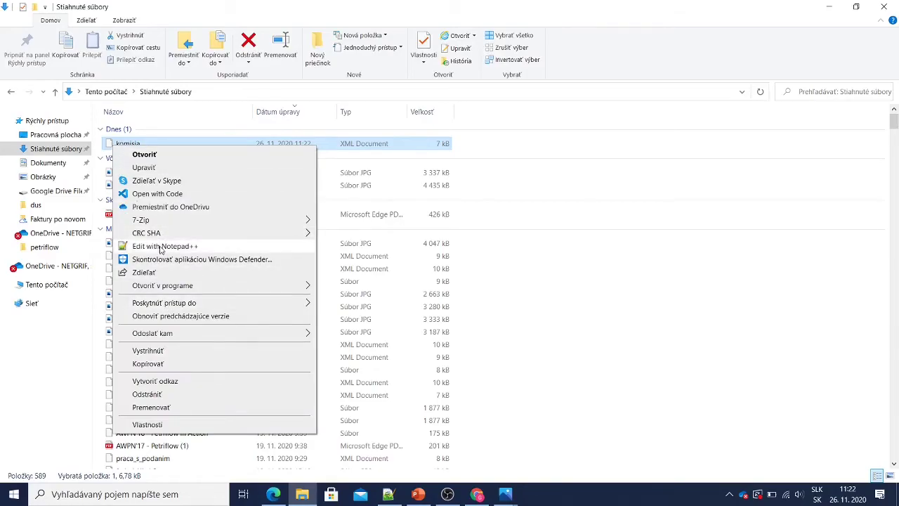
left_click(160, 247)
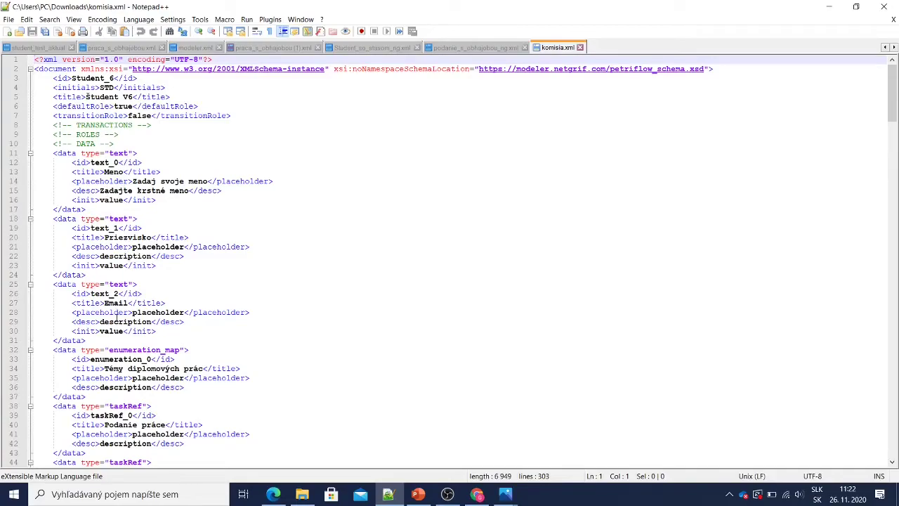
Change the field type on line 32 from enumeration_map to multichoice_map
key("Down")
key("Down")
key("Down")
key("Down")
key("Down")
key("Down")
key("Down")
key("Down")
key("Down")
key("Down")
key("Down")
key("Down")
key("Down")
key("Down")
key("Down")
key("Down")
key("Down")
key("Down")
key("Down")
key("Down")
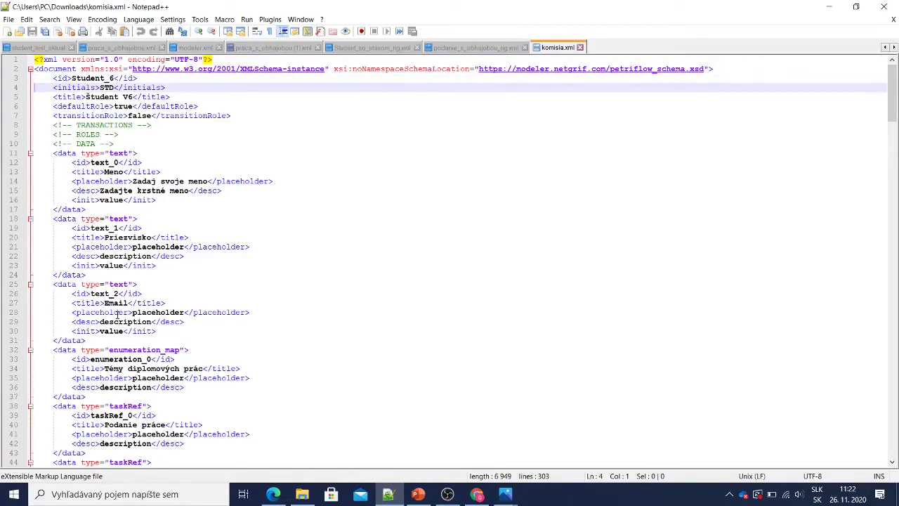
key("Down")
key("Down")
key("Down")
key("Down")
key("Down")
key("Down")
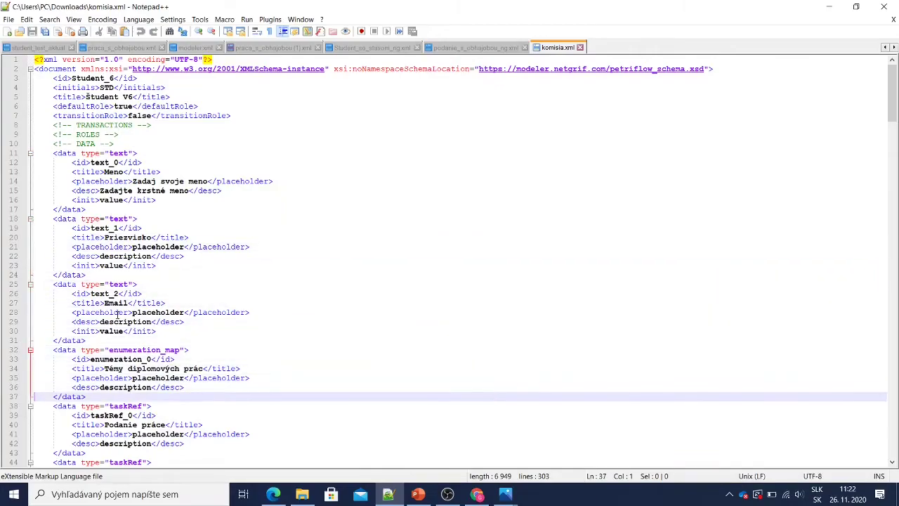
left_click(161, 358)
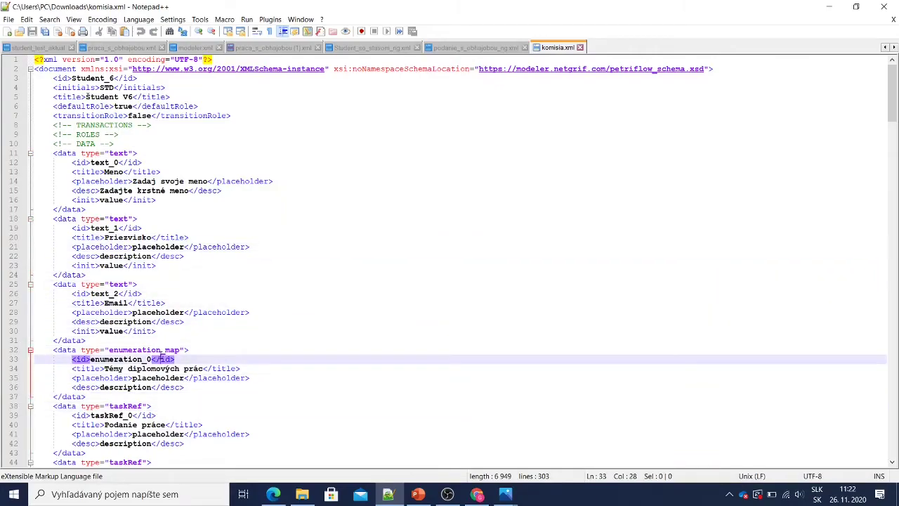
left_click(161, 349)
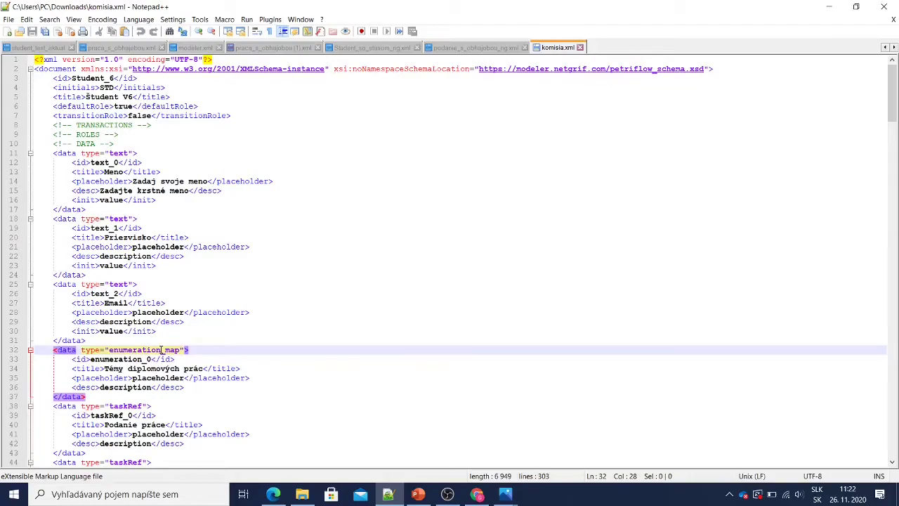
key("BackSpace")
key("BackSpace")
key("BackSpace")
key("BackSpace")
key("BackSpace")
key("BackSpace")
key("BackSpace")
key("BackSpace")
key("BackSpace")
key("BackSpace")
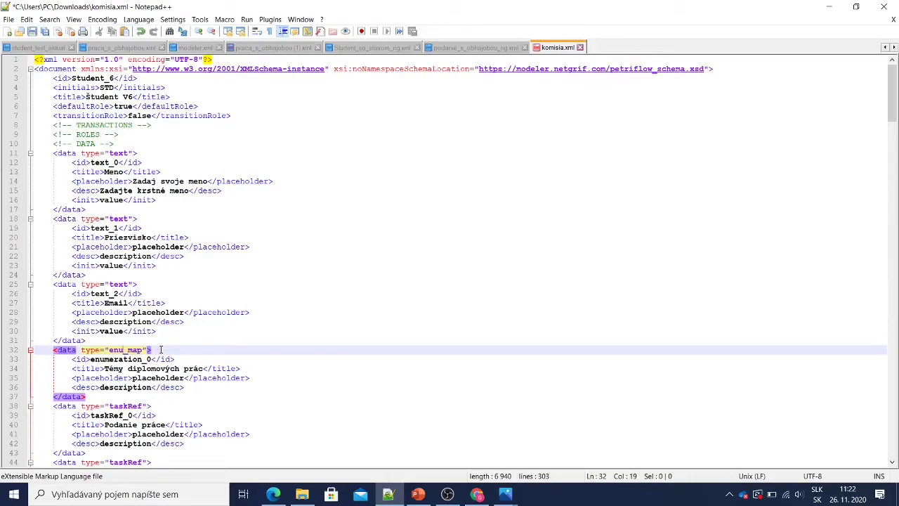
key("BackSpace")
type("mu")
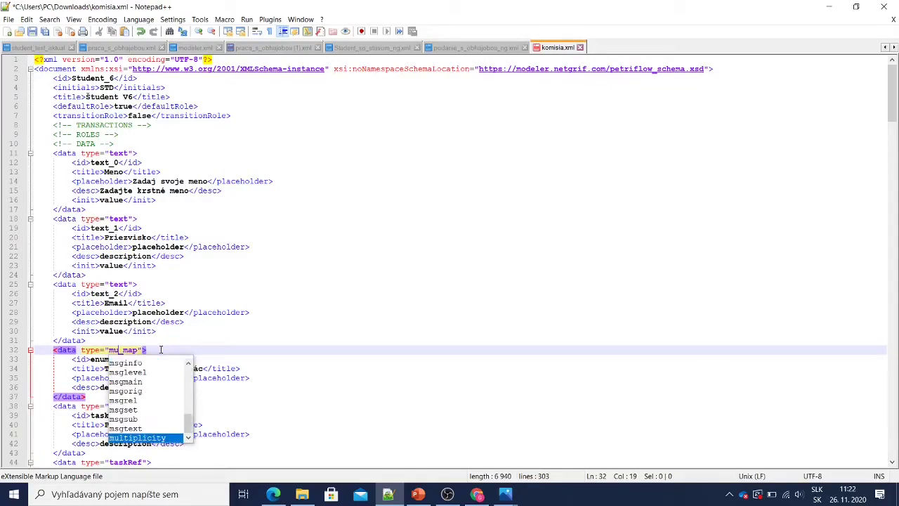
type("ltise")
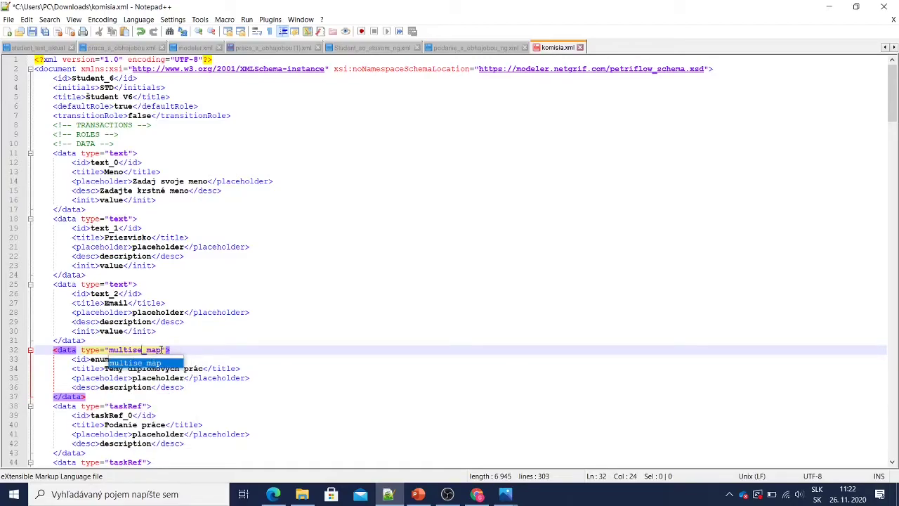
type("t")
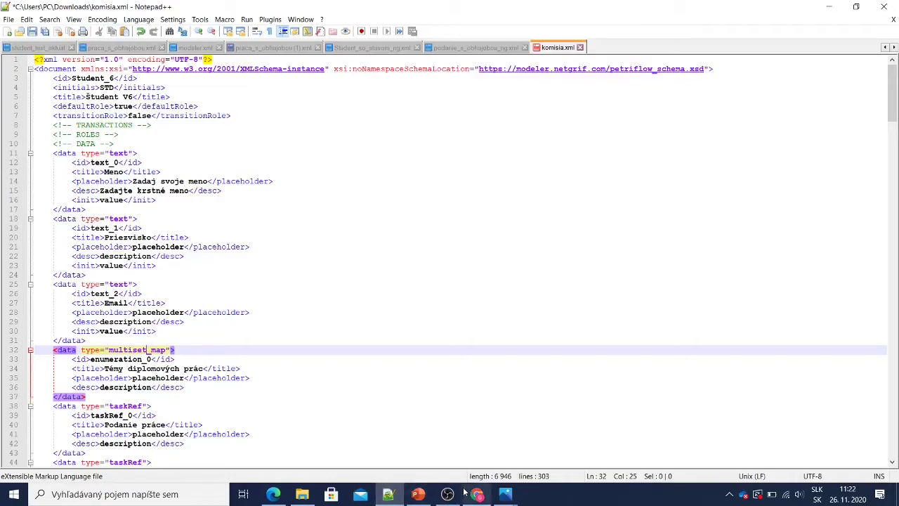
mouse_move(478, 495)
key("BackSpace")
key("BackSpace")
key("BackSpace")
key("BackSpace")
type("ichoice")
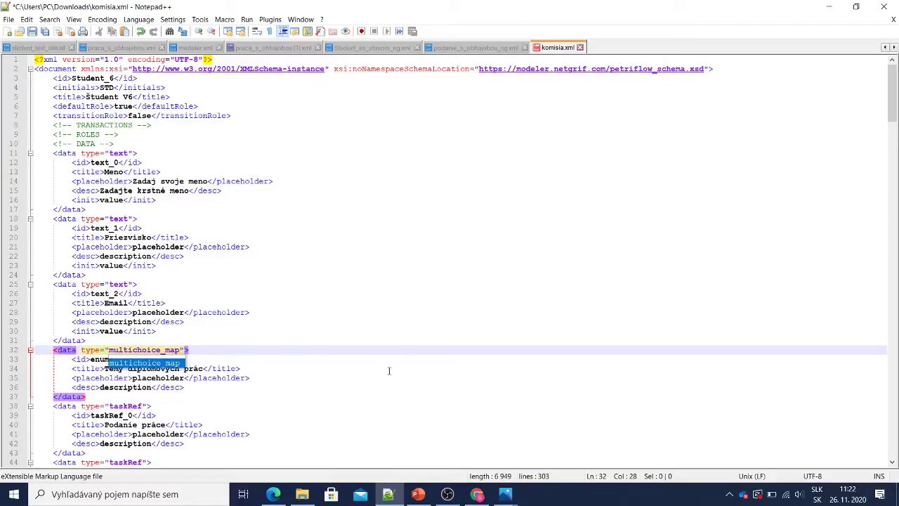
After checking the modeler, rename the field ID enumeration_0 to multipechoice_0
left_click(477, 495)
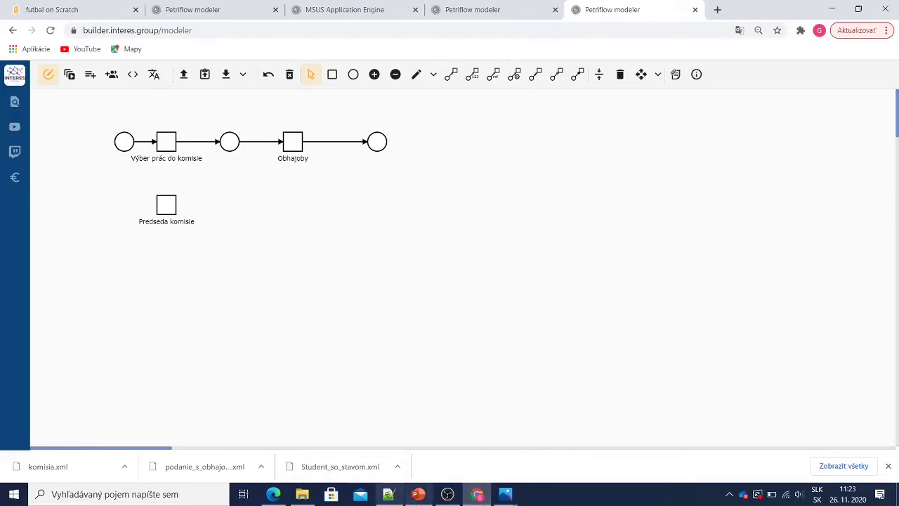
left_click(383, 500)
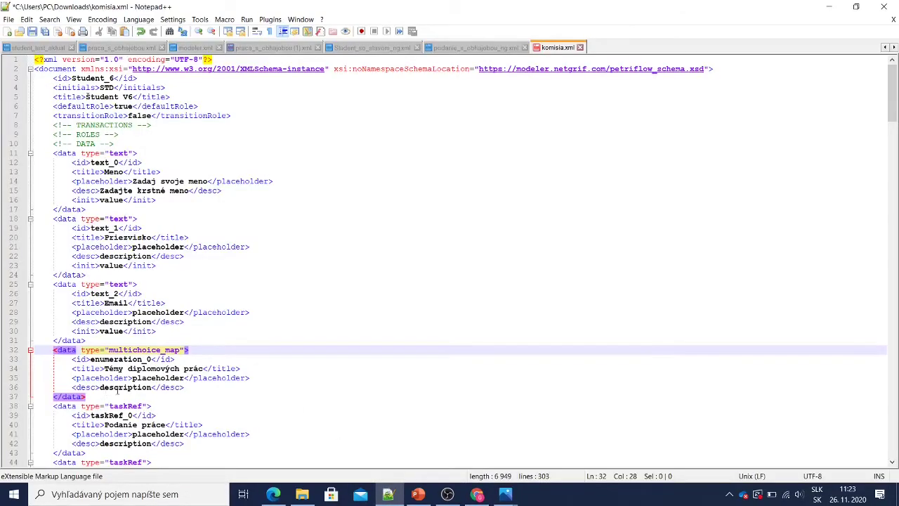
left_click(142, 360)
key("BackSpace")
key("BackSpace")
key("BackSpace")
key("BackSpace")
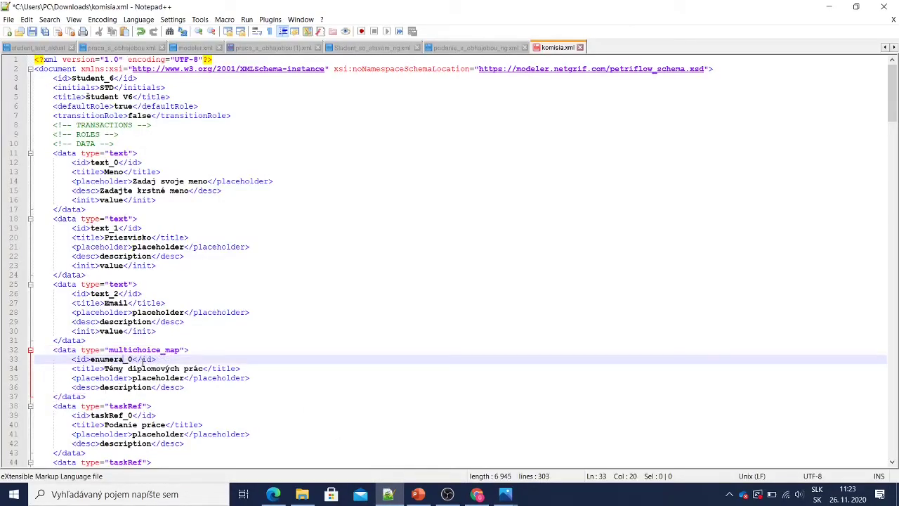
key("BackSpace")
key("BackSpace")
key("BackSpace")
key("BackSpace")
key("BackSpace")
key("BackSpace")
key("BackSpace")
type("multipechoice")
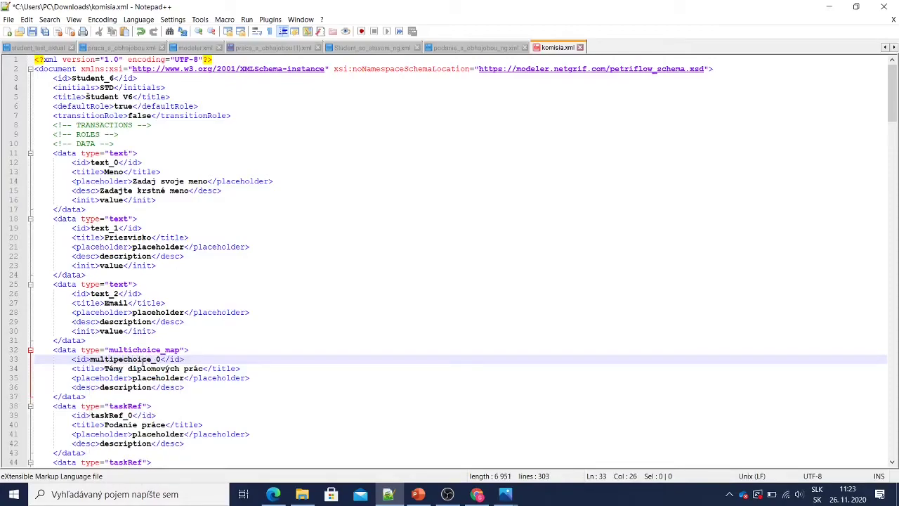
Search the file for remaining occurrences of enumeration_0
key("Down")
key("Down")
key("Down")
key("Down")
key("Down")
key("Down")
key("Down")
key("Down")
key("Down")
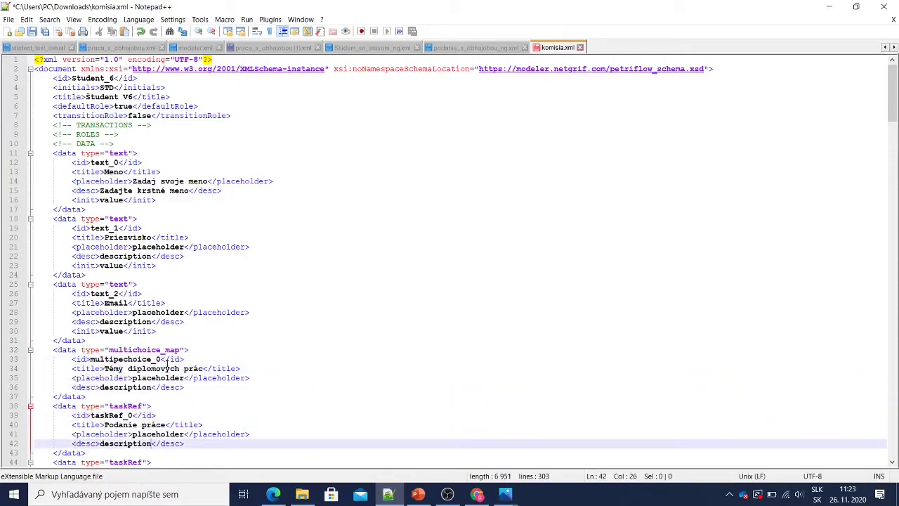
key("Down")
key("ctrl+f")
type("enumeratio")
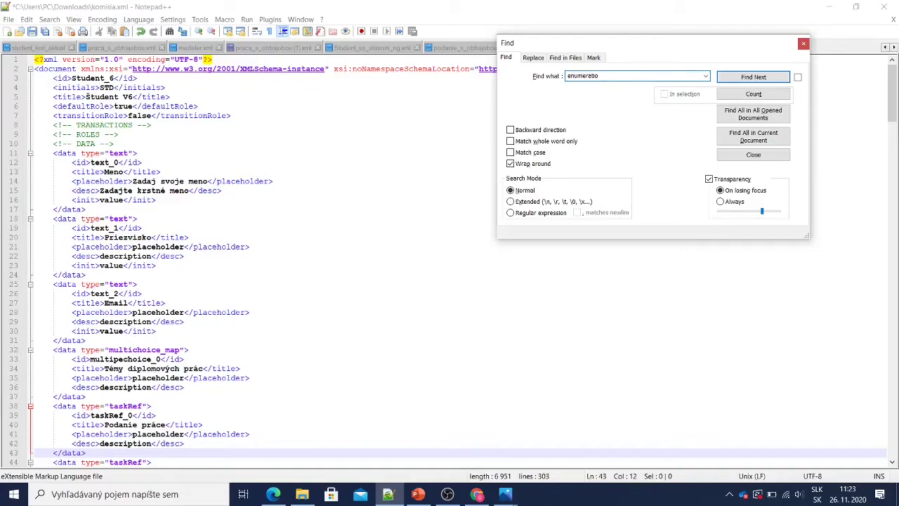
type("n_0")
Rename the line 87 enumeration_0 reference to multiplechoice_0 and verify none remain
left_click(752, 77)
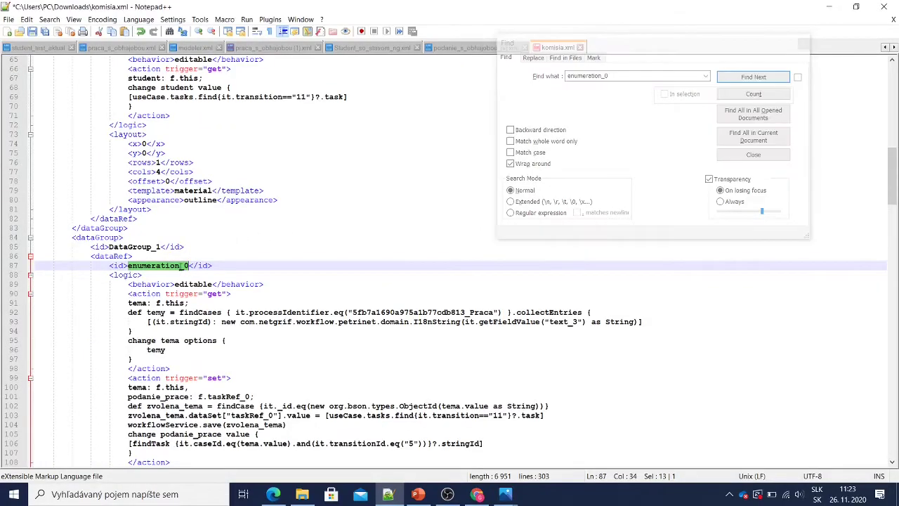
key("Left")
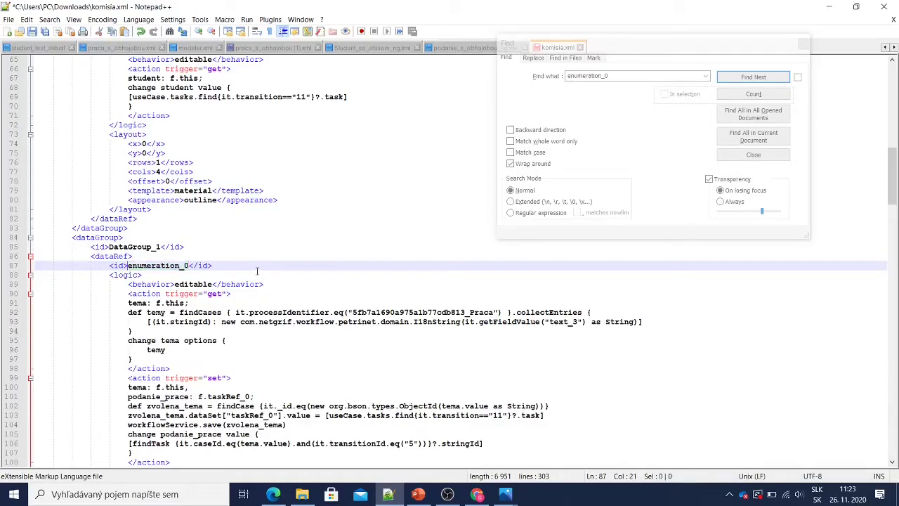
left_click(179, 265)
key("BackSpace")
key("BackSpace")
key("BackSpace")
key("BackSpace")
key("BackSpace")
key("BackSpace")
key("BackSpace")
key("BackSpace")
key("BackSpace")
key("BackSpace")
key("BackSpace")
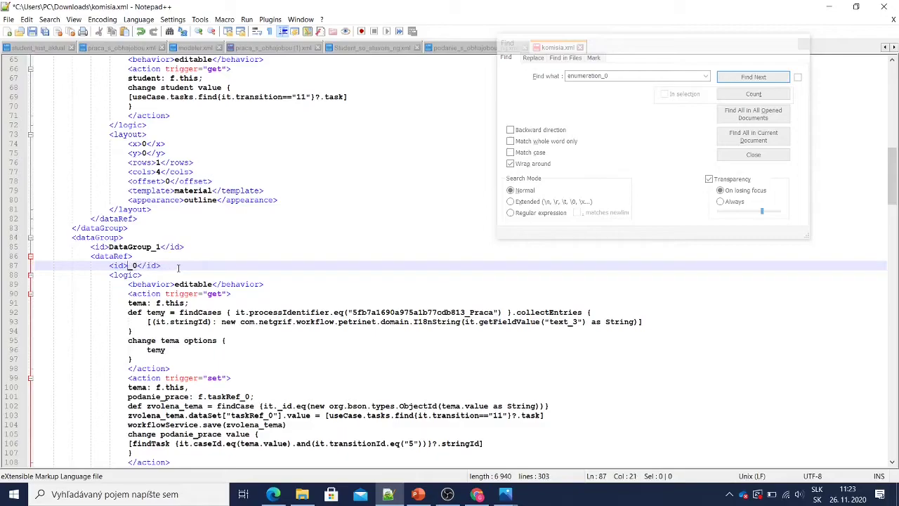
type("multip")
key("Return")
type("choice")
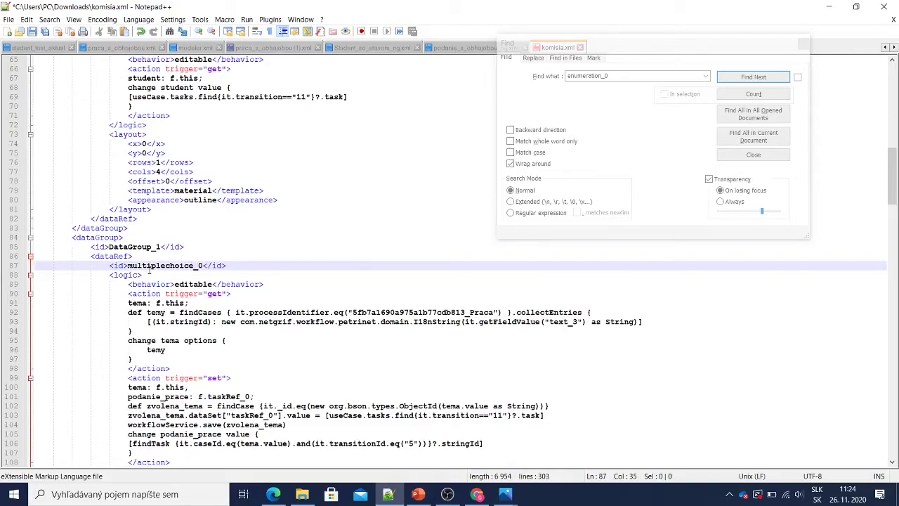
left_click(160, 266)
left_click(728, 78)
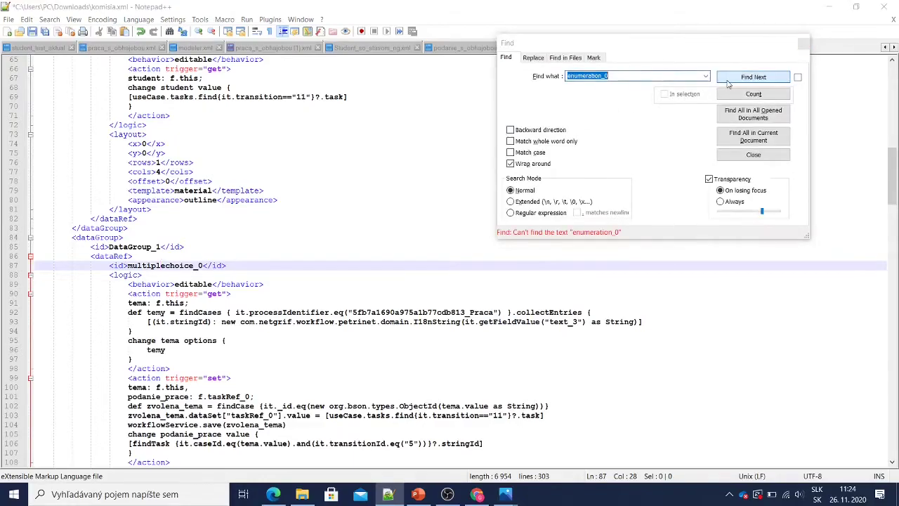
left_click(802, 45)
key("Page_Up")
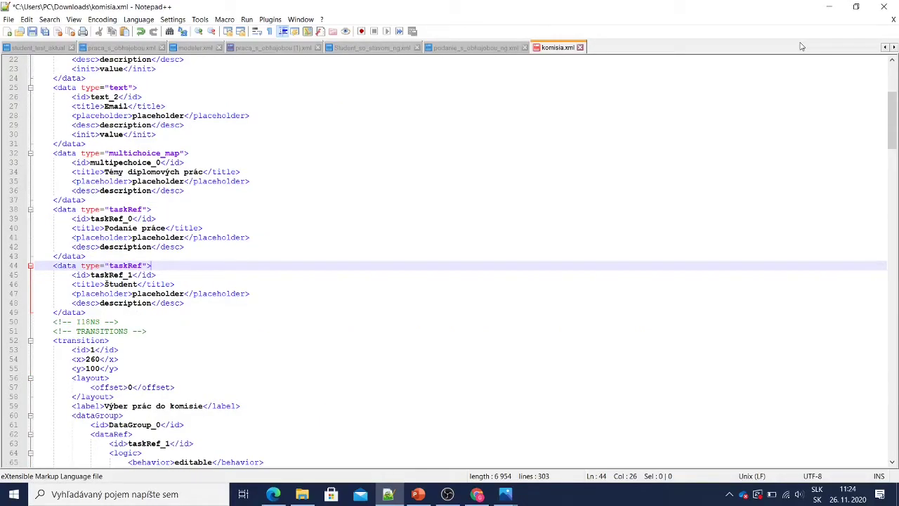
Change the field ID on line 33 to vybrane_prace
scroll(133, 252, "up", 7)
left_click(163, 60)
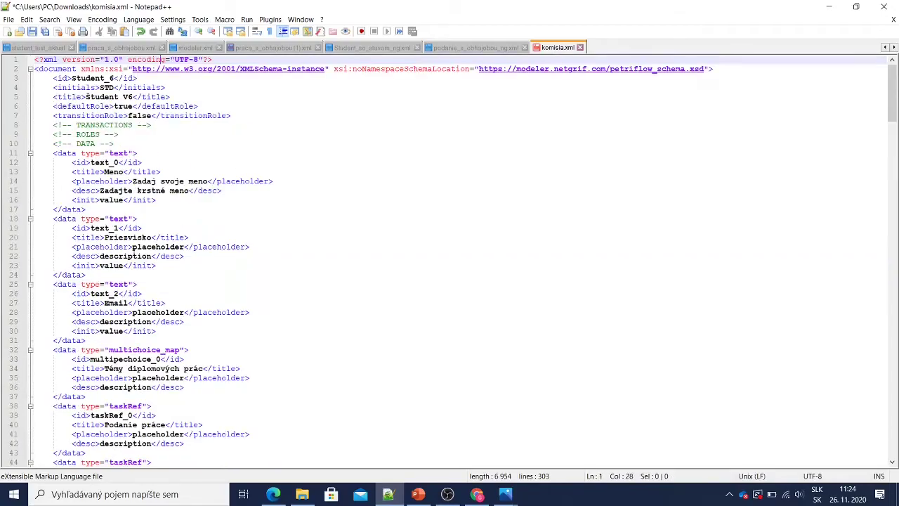
left_click(114, 359)
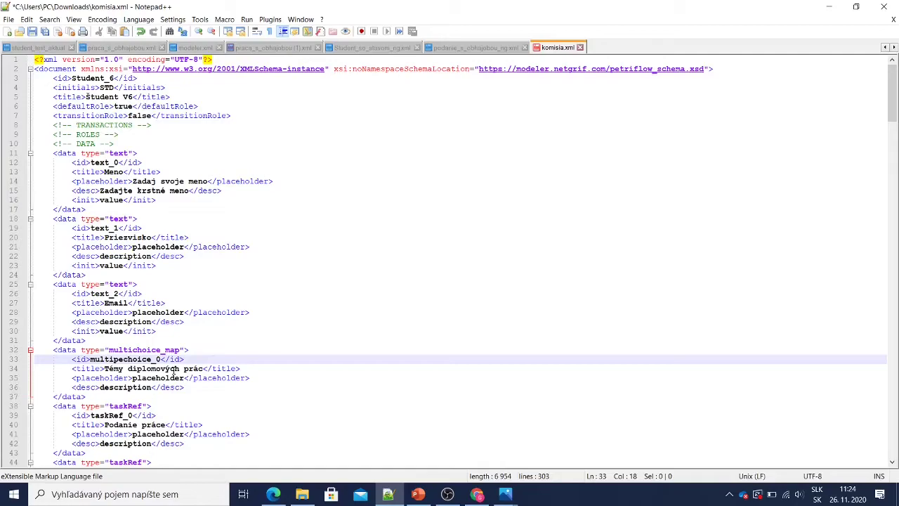
type("l")
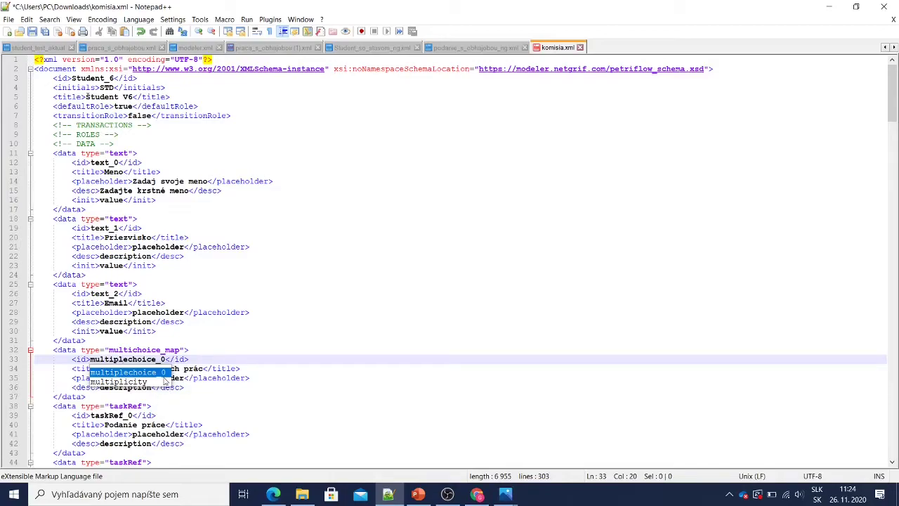
left_click(164, 359)
key("BackSpace")
key("BackSpace")
key("BackSpace")
key("BackSpace")
key("BackSpace")
key("BackSpace")
key("BackSpace")
key("BackSpace")
key("BackSpace")
key("BackSpace")
key("BackSpace")
key("BackSpace")
key("BackSpace")
key("BackSpace")
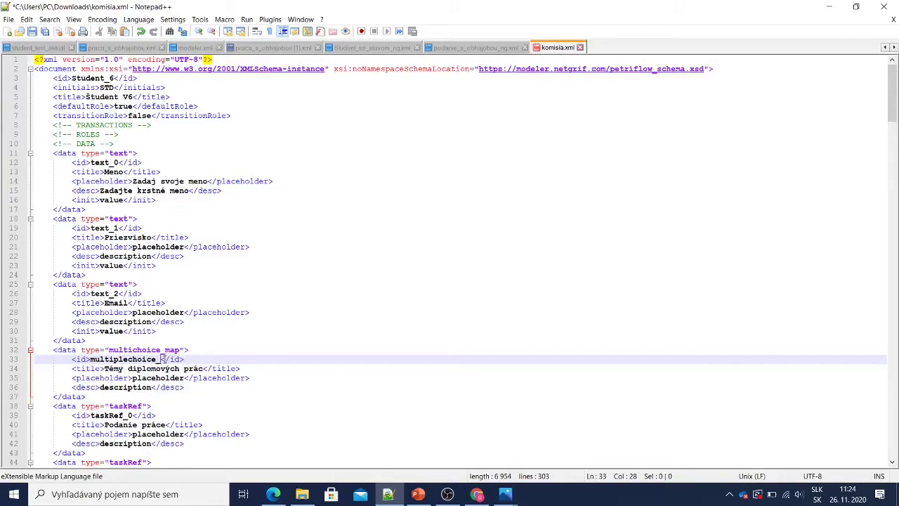
key("BackSpace")
key("BackSpace")
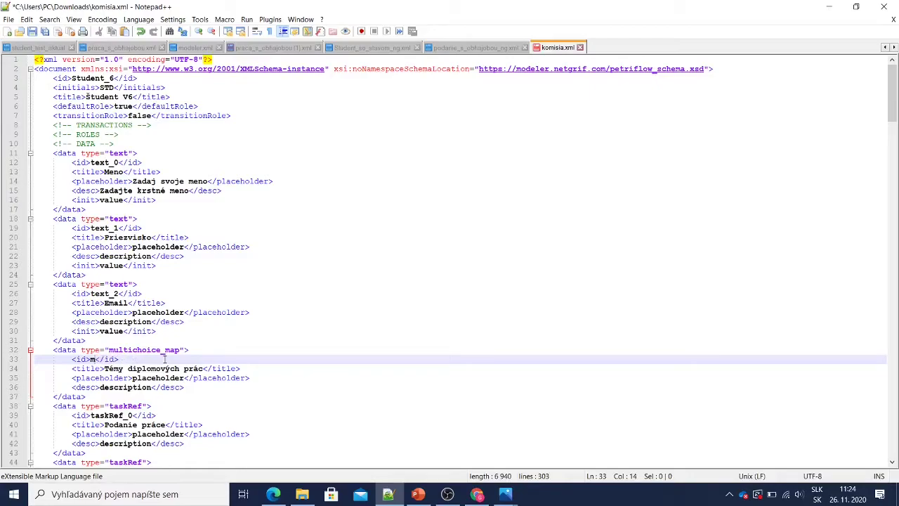
type("vybrane_prace")
Change the DataGroup_1 dataRef ID on line 87 to vybrane_prace as well
key("Page_Down")
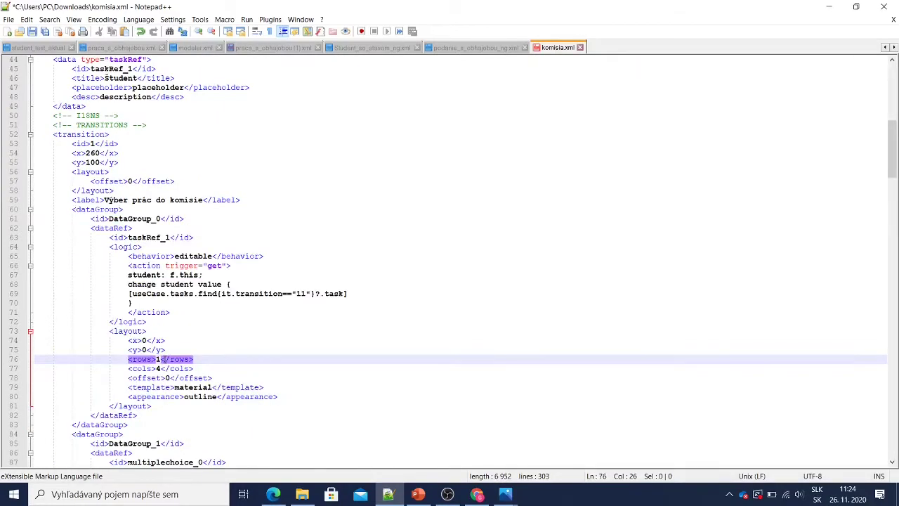
key("Page_Down")
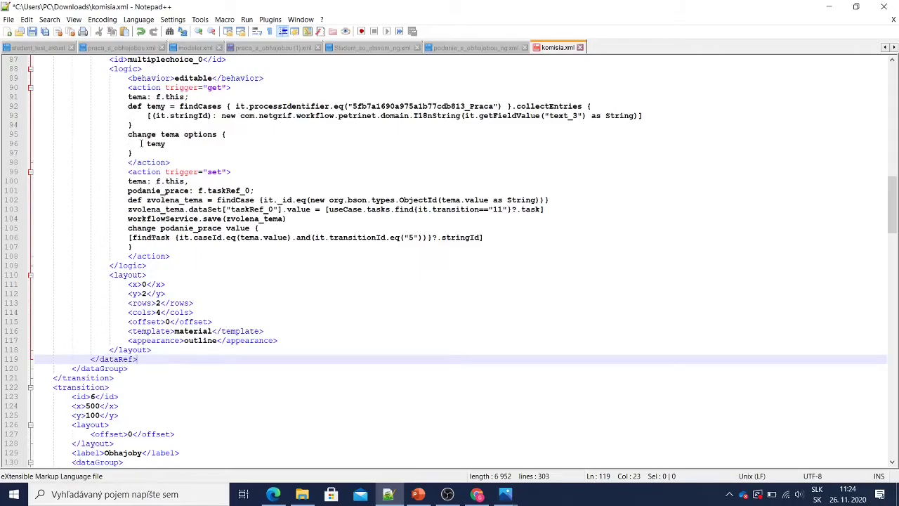
left_click(203, 59)
key("BackSpace")
key("BackSpace")
key("BackSpace")
key("BackSpace")
key("BackSpace")
key("BackSpace")
key("BackSpace")
key("BackSpace")
key("BackSpace")
key("BackSpace")
key("BackSpace")
key("BackSpace")
key("BackSpace")
key("BackSpace")
key("BackSpace")
type("vybrane_")
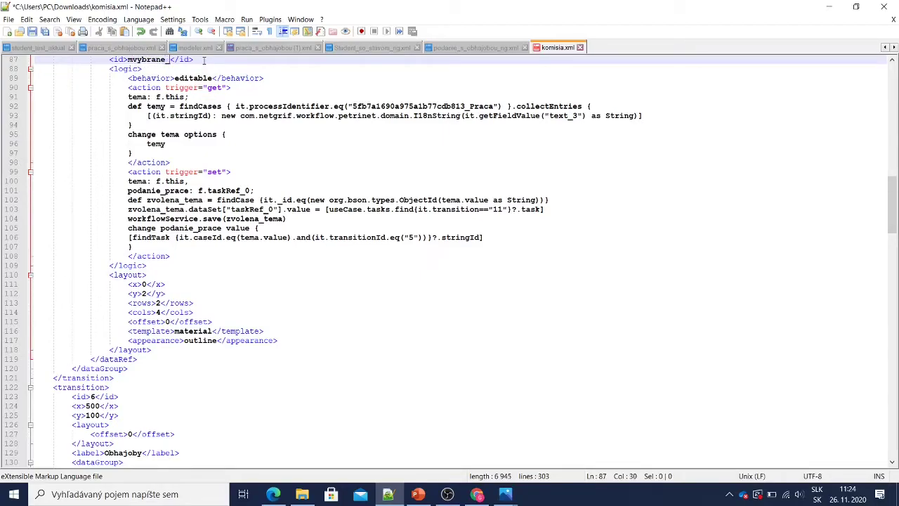
type("prace")
left_click(130, 59)
key("Delete")
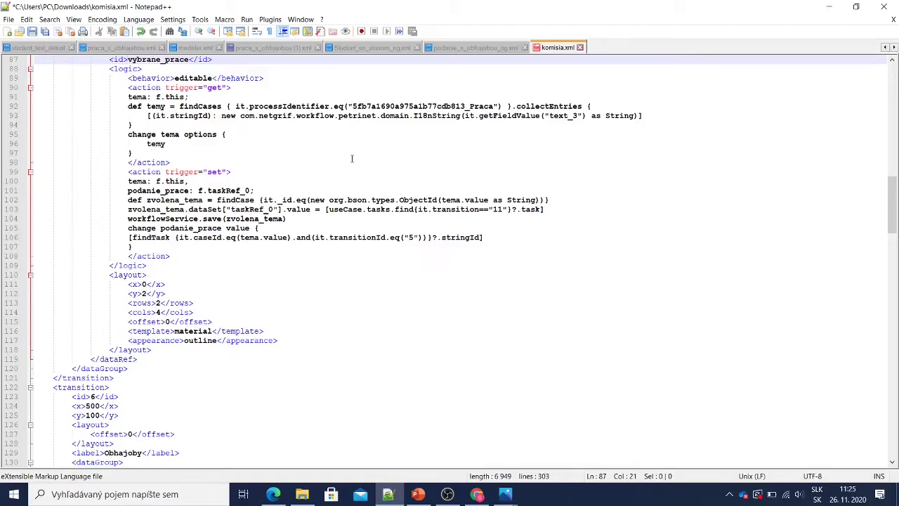
key("Page_Up")
key("Page_Up")
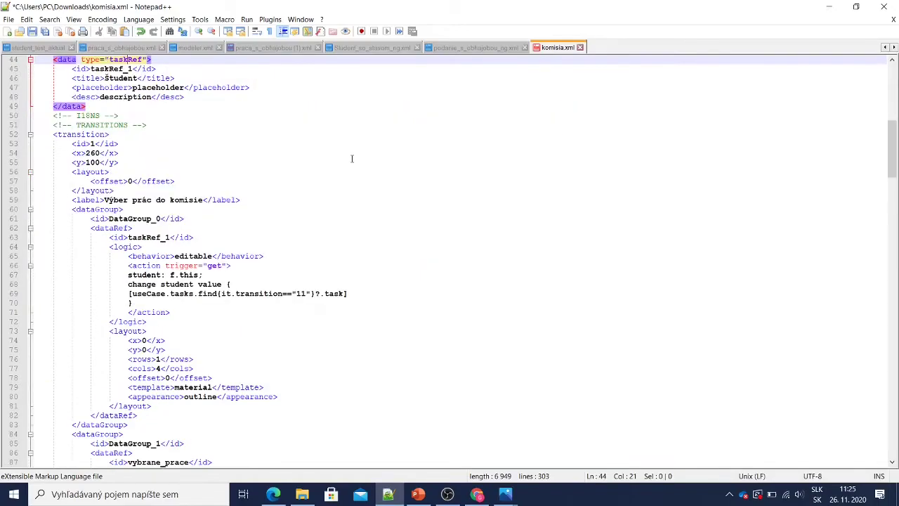
Save komisia.xml under its existing name, cancelling the Save As dialog
left_click(32, 33)
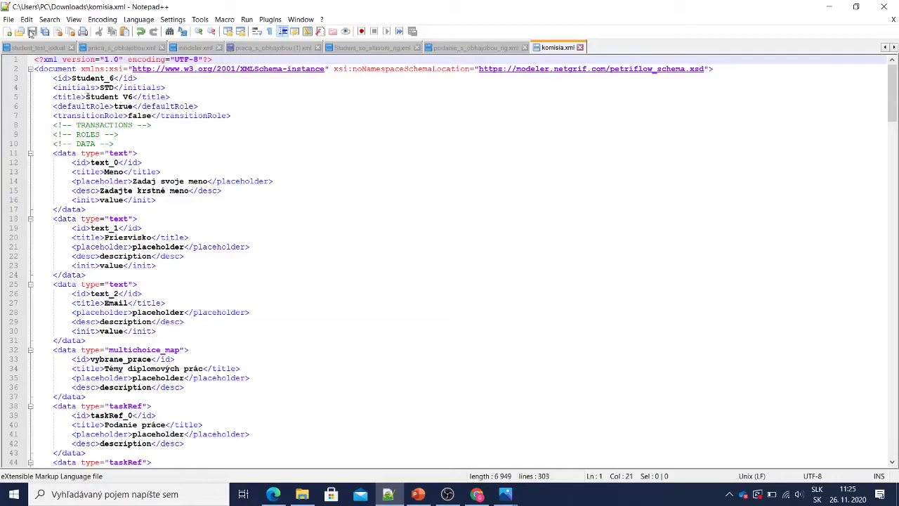
left_click(9, 19)
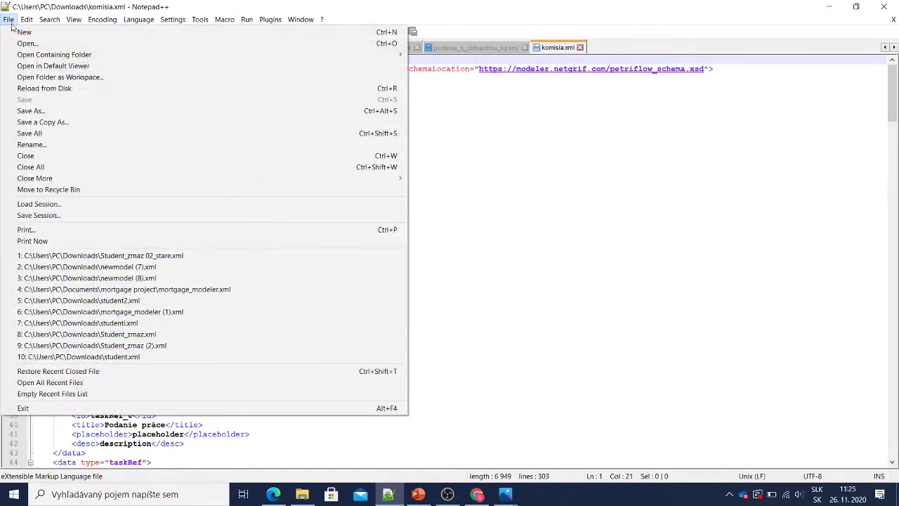
left_click(41, 115)
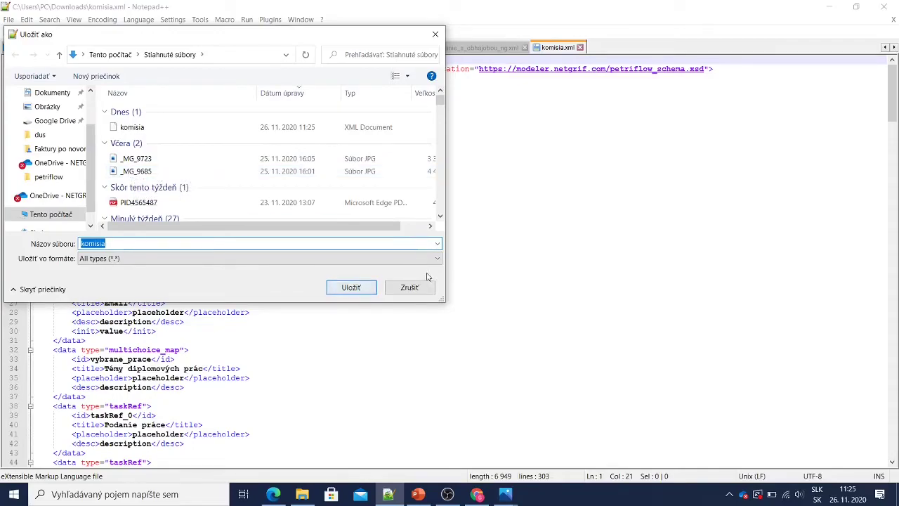
left_click(399, 291)
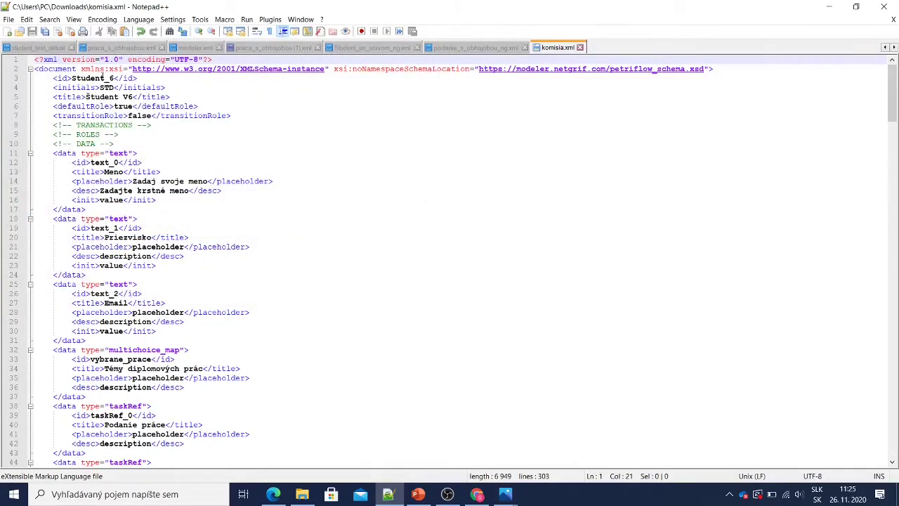
left_click(105, 78)
Change the process id to Komisia_01 and the initials to KMS
key("BackSpace")
key("BackSpace")
key("BackSpace")
key("BackSpace")
key("BackSpace")
key("BackSpace")
key("BackSpace")
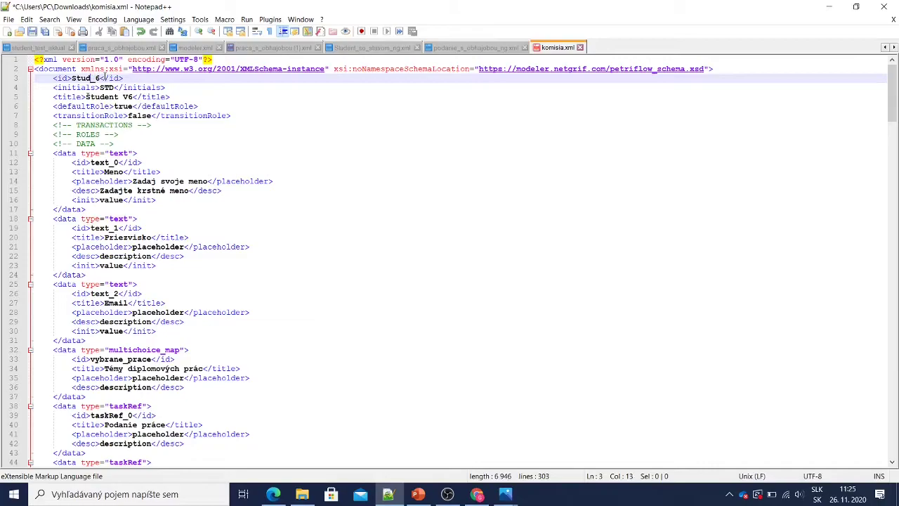
type("Komisia")
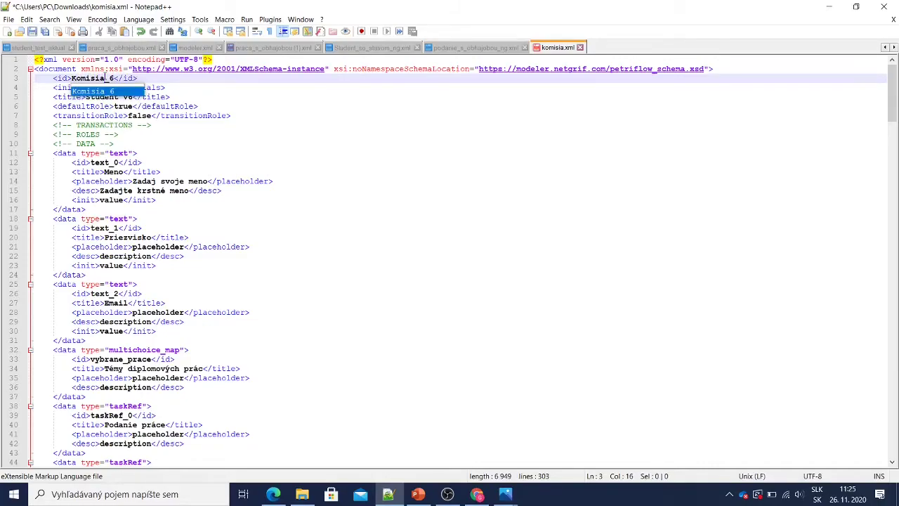
key("Right")
key("Right")
key("BackSpace")
type("01")
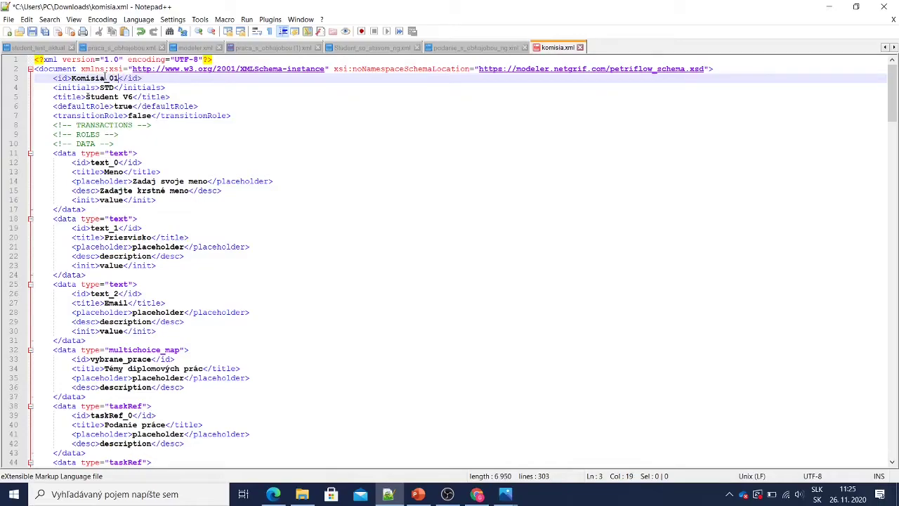
left_click(114, 87)
key("BackSpace")
key("BackSpace")
key("BackSpace")
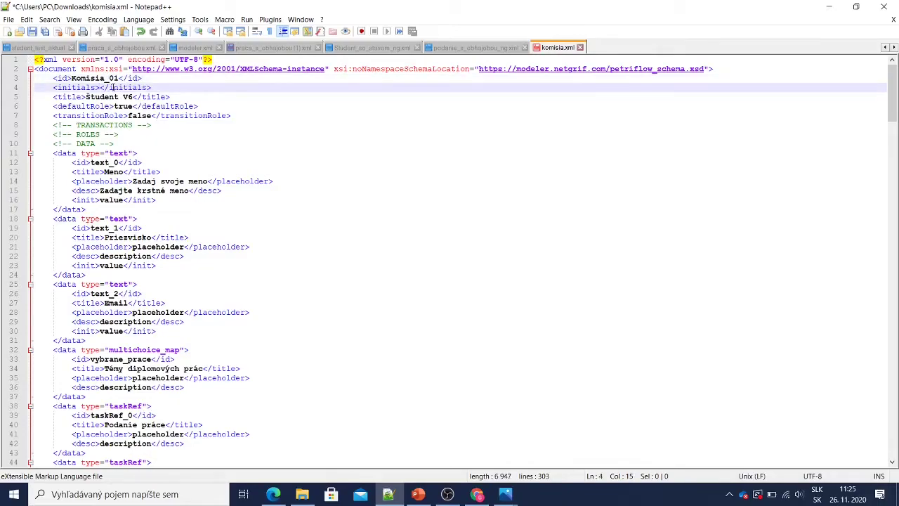
type("KMS")
Set the title to 'Komisia obhajoby diplomových prác' and save the file
left_click(133, 96)
key("BackSpace")
key("BackSpace")
key("BackSpace")
key("BackSpace")
key("BackSpace")
key("BackSpace")
key("BackSpace")
key("BackSpace")
key("BackSpace")
key("BackSpace")
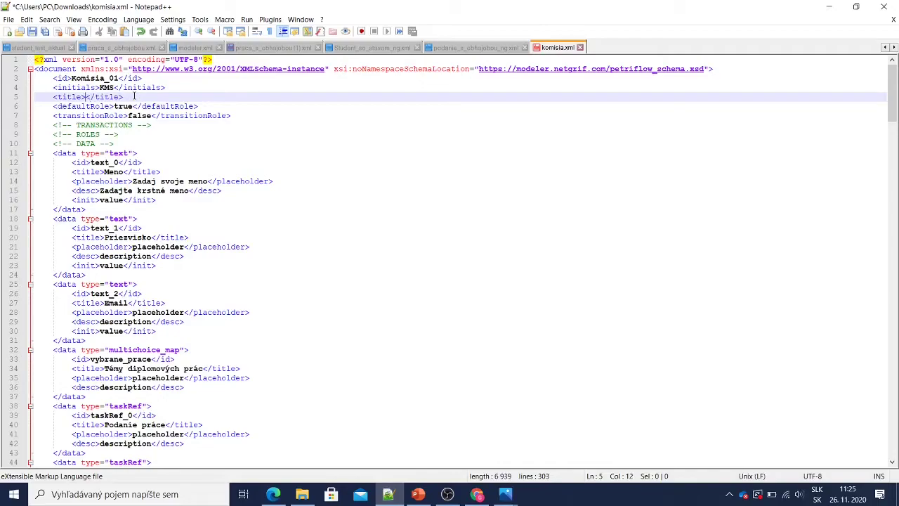
type("Komisia ob")
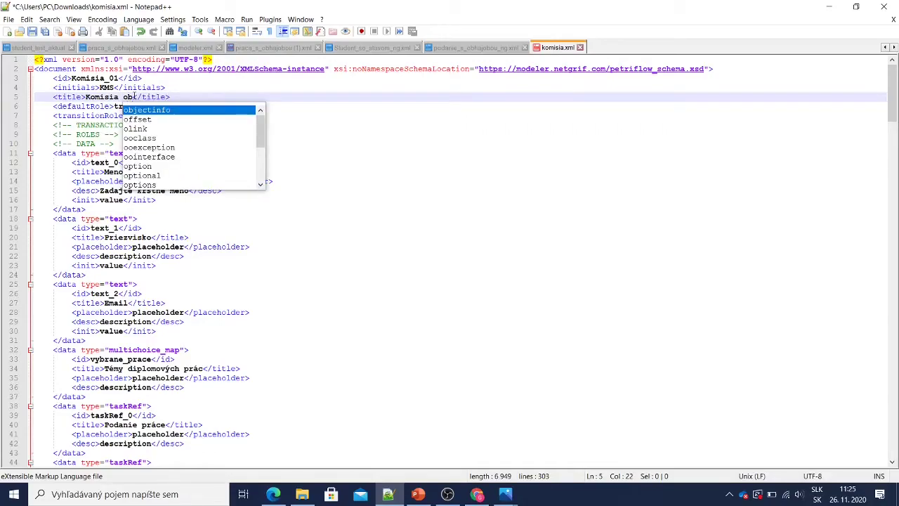
type("hajo")
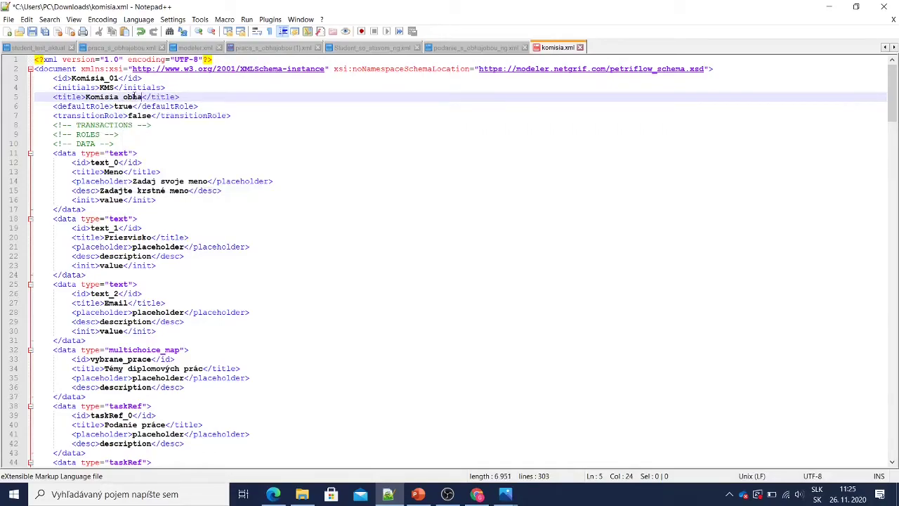
type("by diplomových prác")
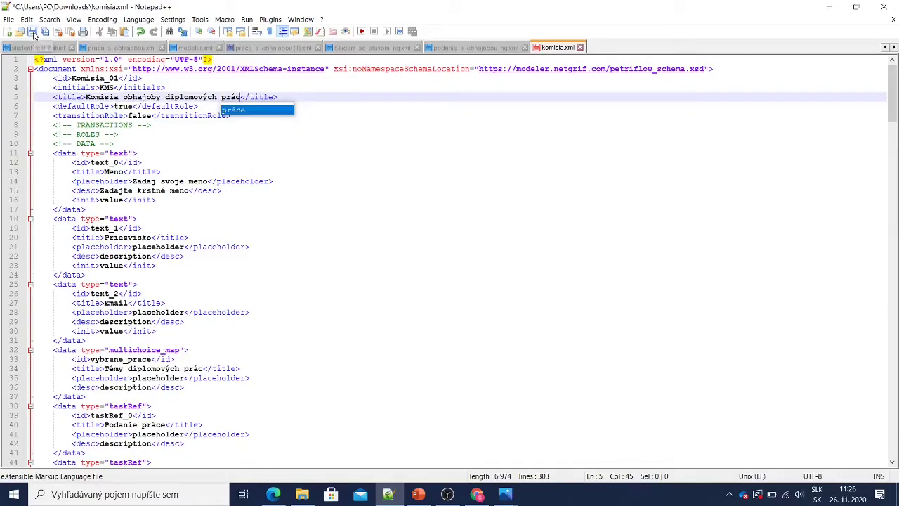
left_click(8, 20)
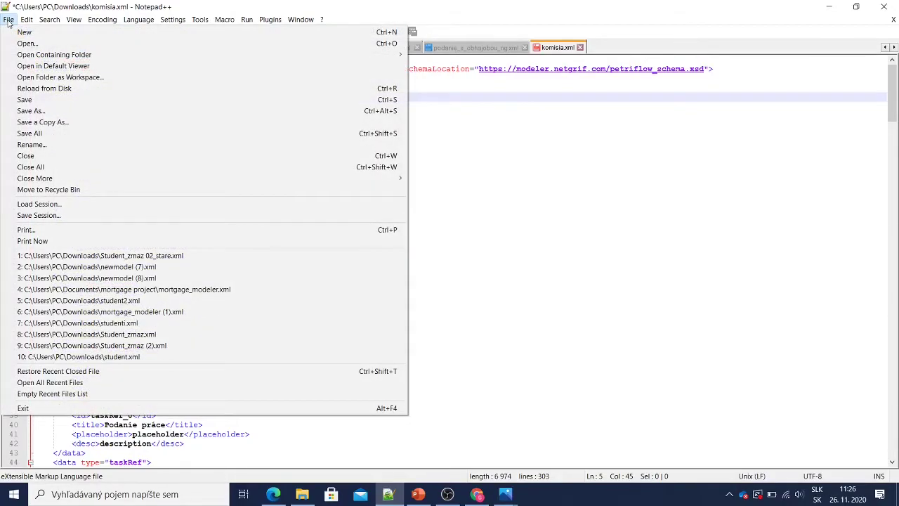
left_click(71, 7)
left_click(33, 31)
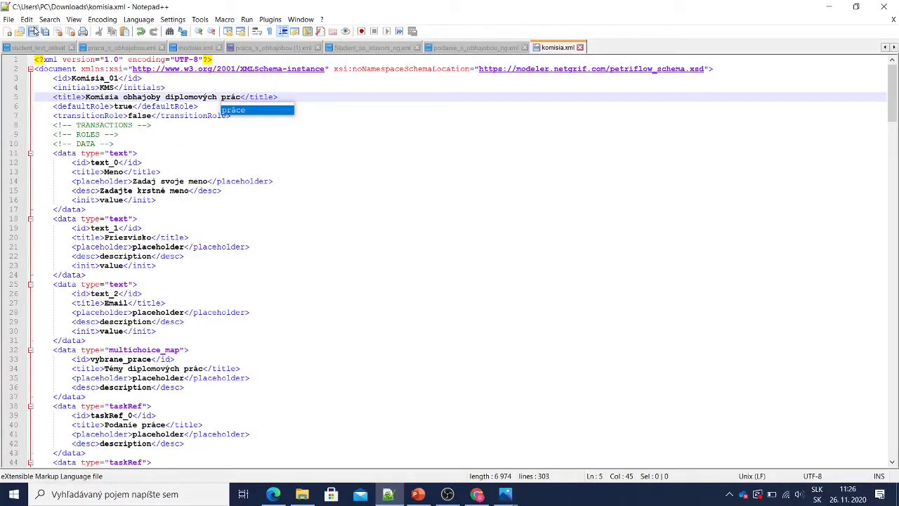
Reload the Petriflow modeler page, discarding changes, and select komisia to import
left_click(476, 494)
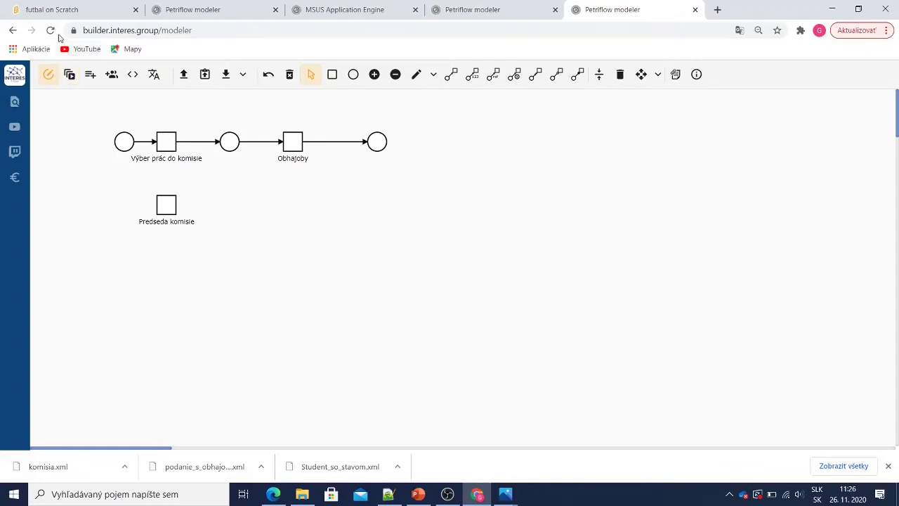
left_click(50, 30)
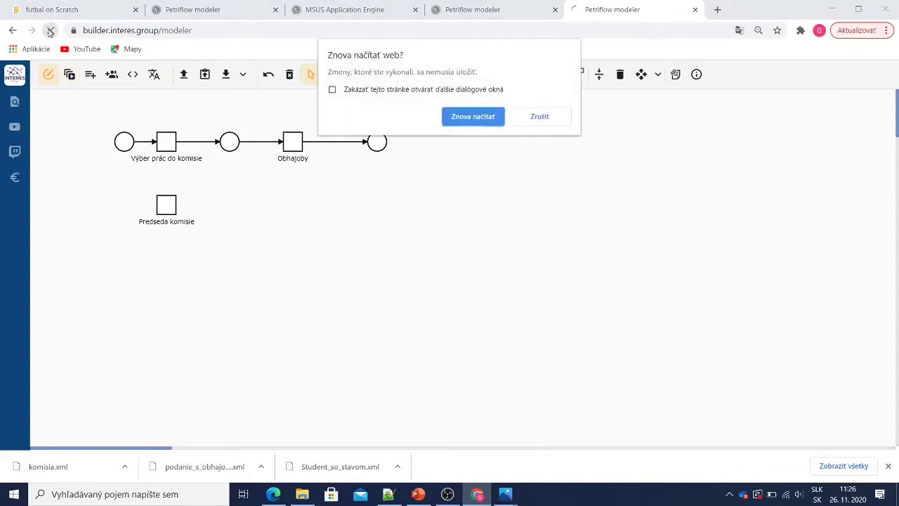
left_click(465, 125)
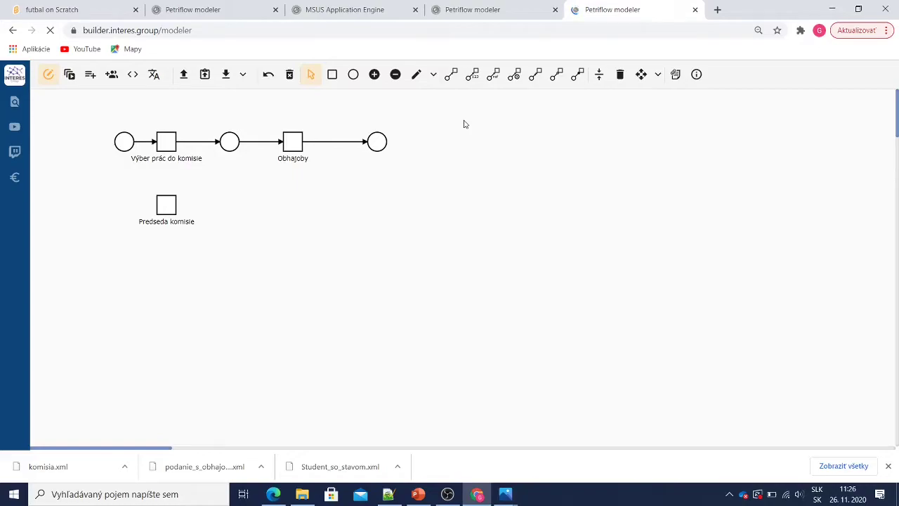
left_click(184, 76)
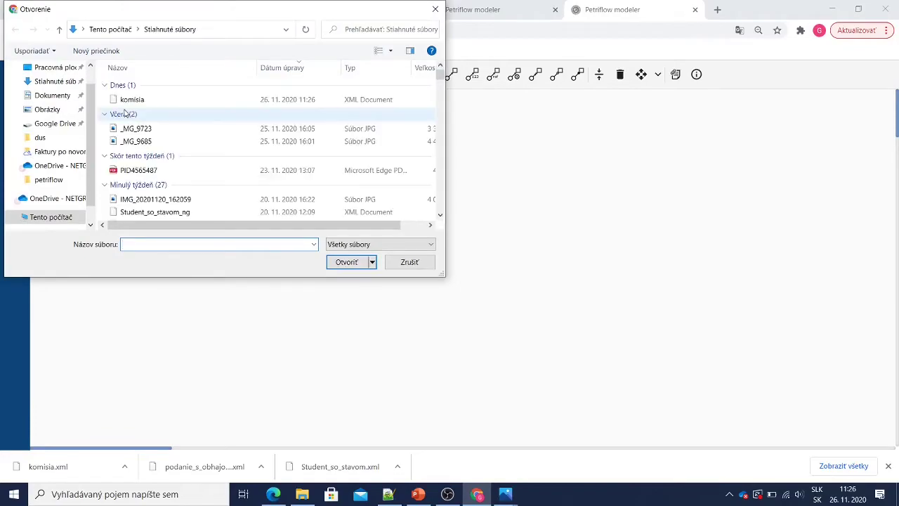
left_click(126, 101)
Import the komisia net, review its data fields, then open the Výber prác do komisie form
left_click(345, 262)
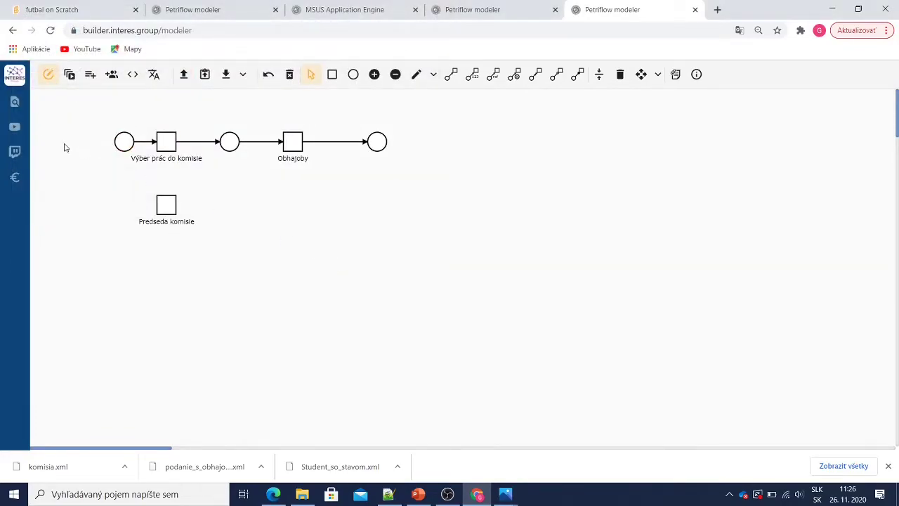
left_click(90, 77)
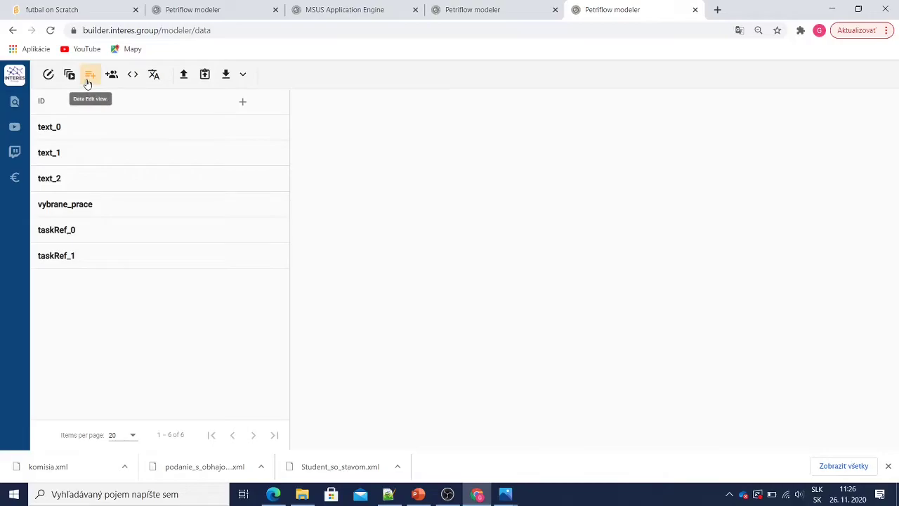
left_click(55, 77)
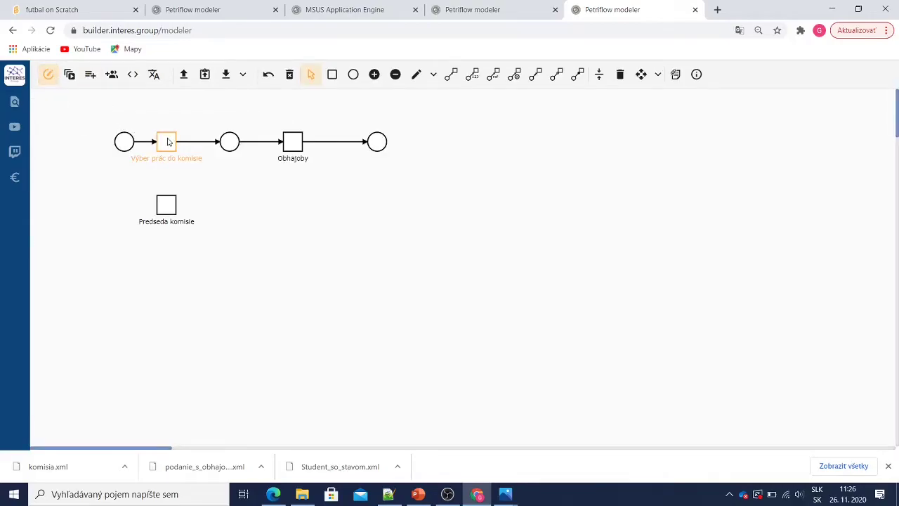
right_click(168, 142)
left_click(217, 184)
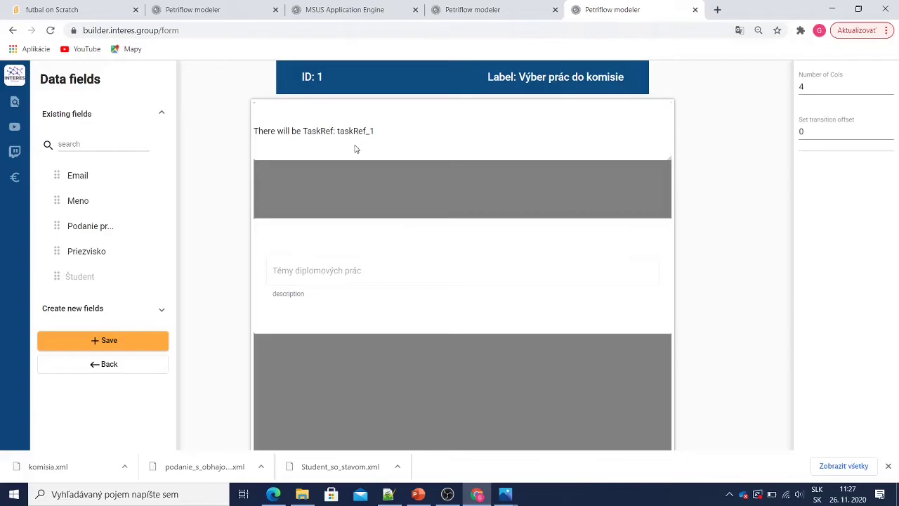
left_click(388, 495)
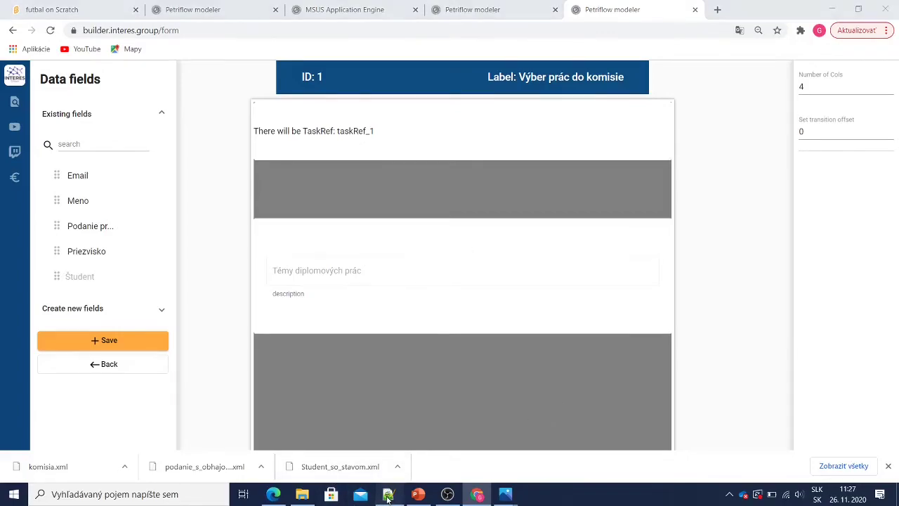
Rename the student variable to predseda on line 67 of the taskRef_1 get action
key("Down")
key("Down")
key("Down")
key("Down")
key("Down")
key("Down")
key("Down")
key("Down")
key("Down")
key("Down")
key("Down")
key("Down")
key("Down")
key("Down")
key("Down")
key("Down")
key("Down")
key("Down")
key("Down")
key("Down")
key("Down")
key("Down")
key("Down")
key("Down")
key("Down")
key("Down")
key("Down")
key("End")
key("Down")
key("Down")
key("Down")
key("Down")
key("Down")
key("Down")
key("Down")
key("Down")
key("Down")
key("Down")
key("Down")
key("Down")
key("Down")
key("Down")
key("Down")
key("Down")
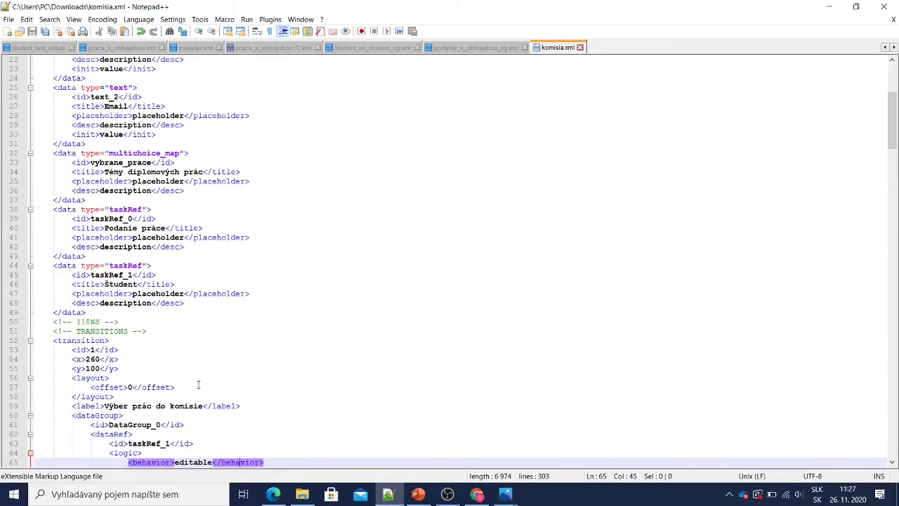
key("Down")
key("Down")
key("Down")
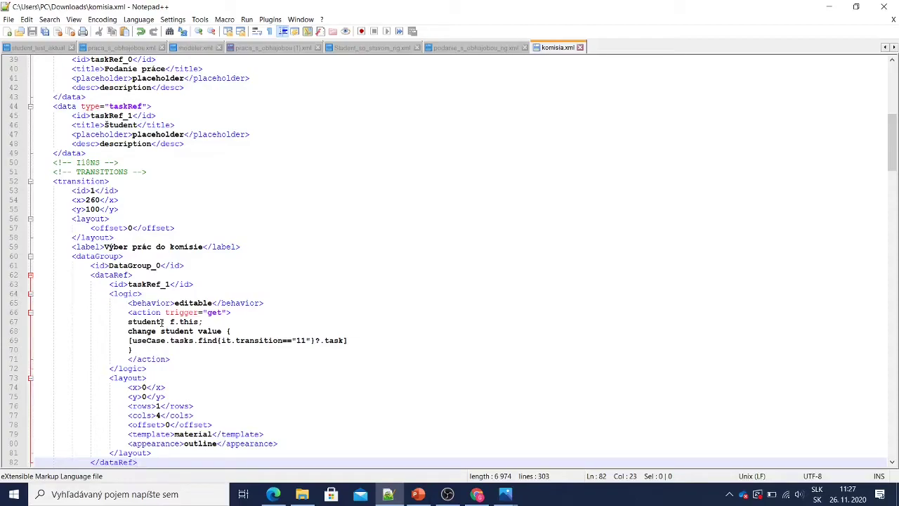
left_click(163, 321)
key("BackSpace")
key("BackSpace")
key("BackSpace")
key("BackSpace")
key("BackSpace")
key("BackSpace")
key("BackSpace")
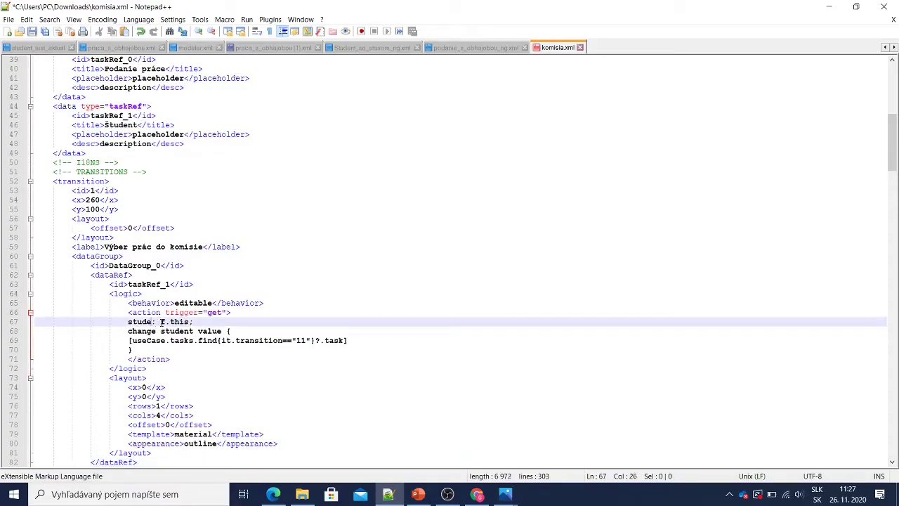
type("predseda")
Replace student with predseda in the line 68 statement, then return to the Petriflow form
left_click(194, 331)
key("BackSpace")
key("BackSpace")
key("BackSpace")
key("BackSpace")
key("BackSpace")
key("BackSpace")
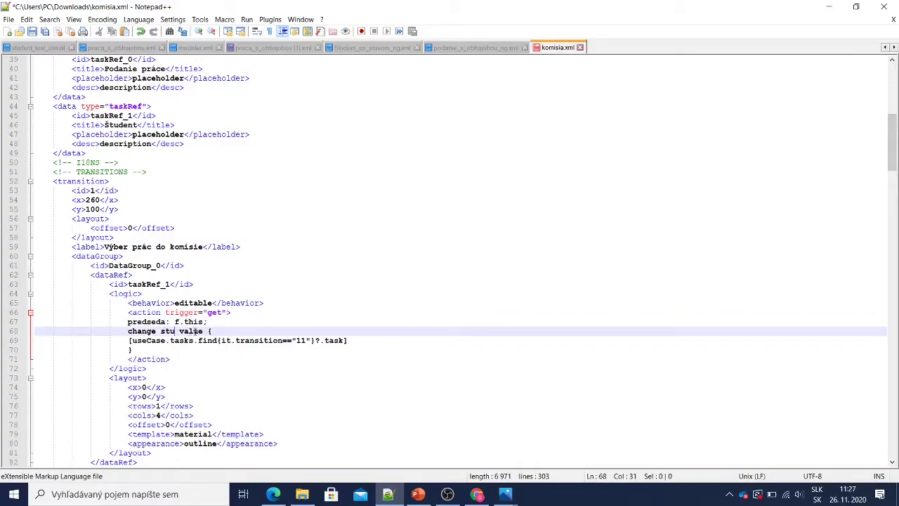
type("pr")
key("BackSpace")
key("BackSpace")
key("BackSpace")
type("predseda")
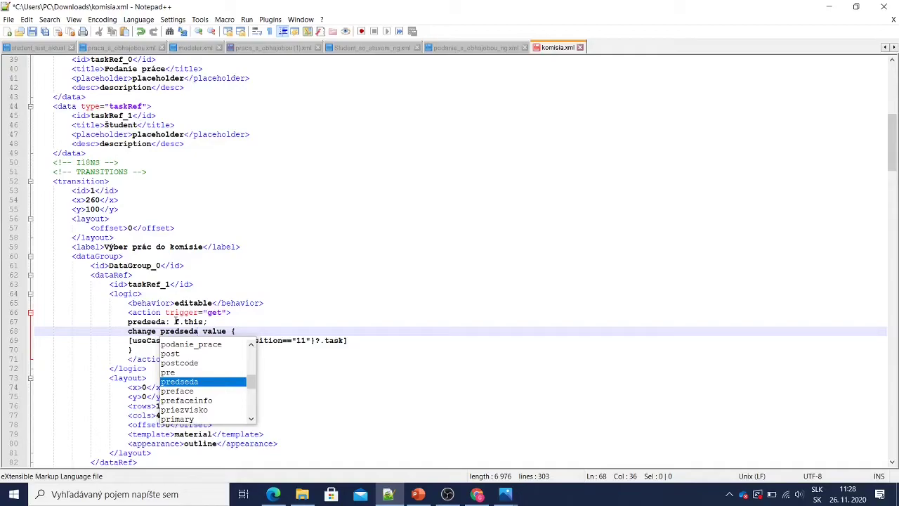
left_click(477, 494)
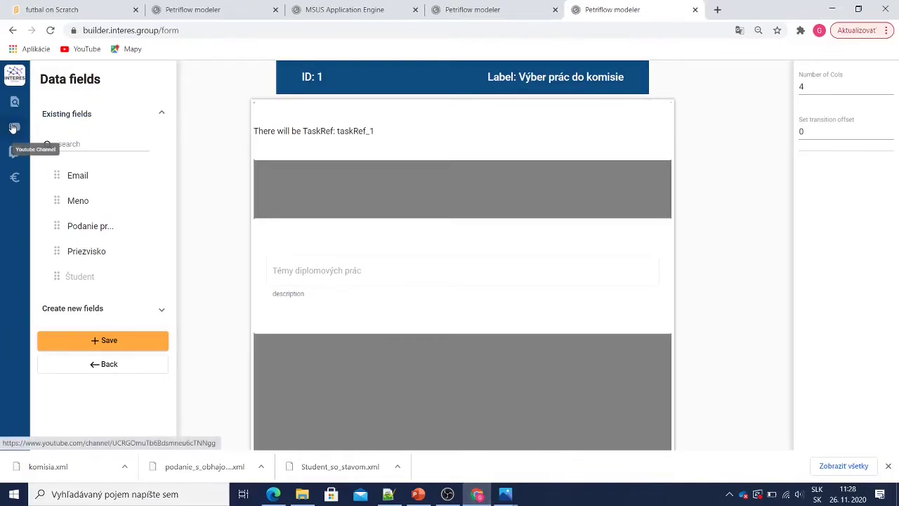
Stay on the page, go Back to the net canvas, and bring up komisia.xml in Notepad++
left_click(14, 127)
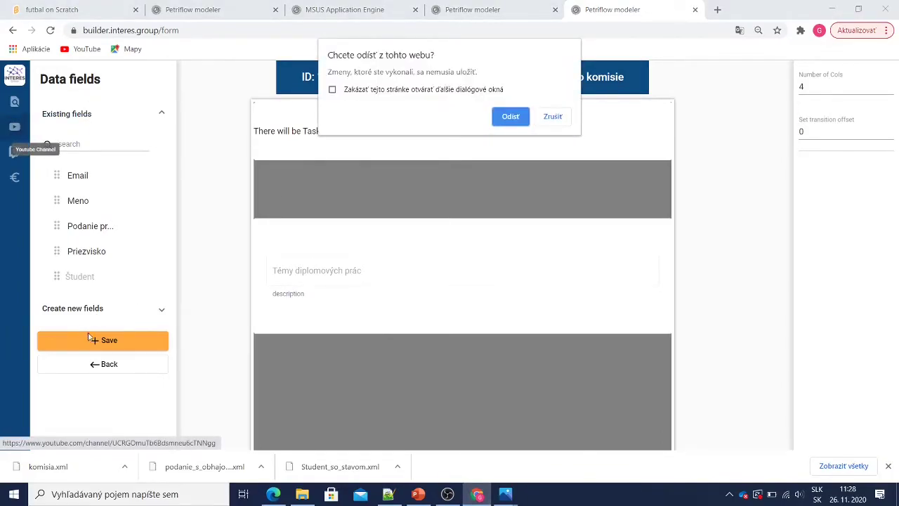
left_click(562, 121)
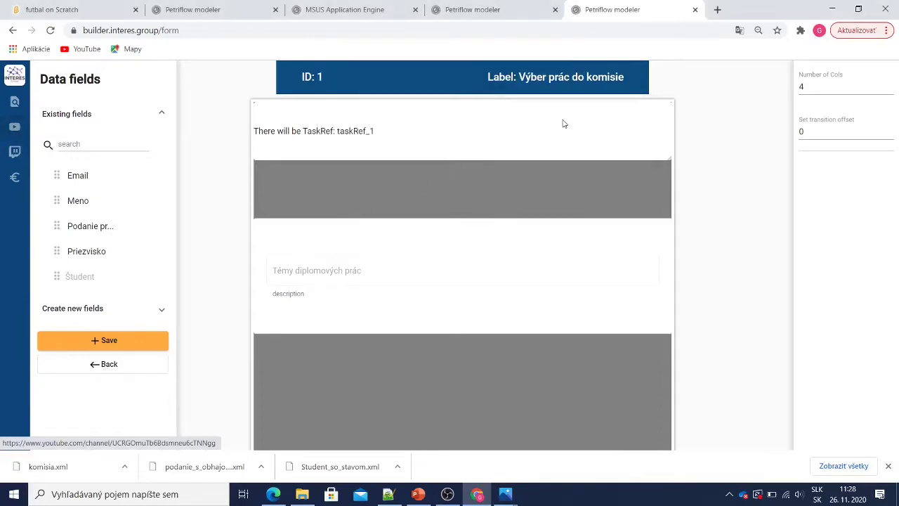
left_click(106, 365)
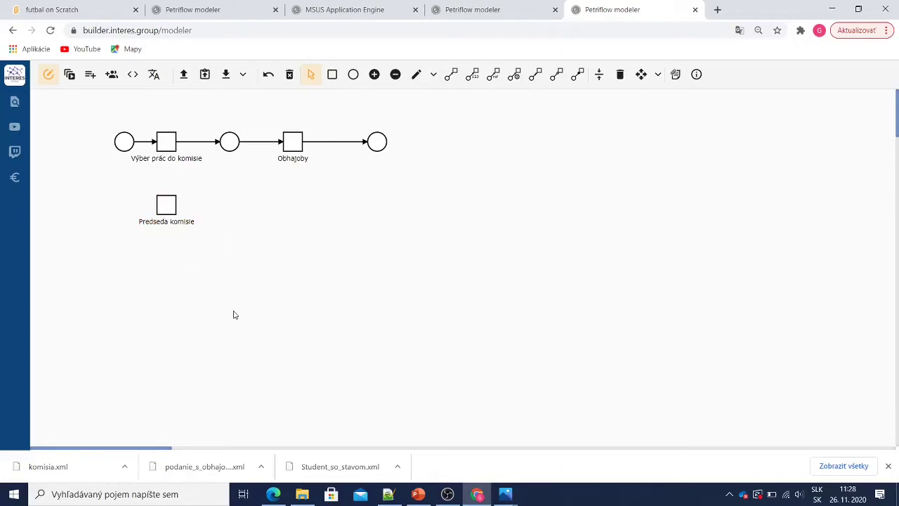
mouse_move(389, 495)
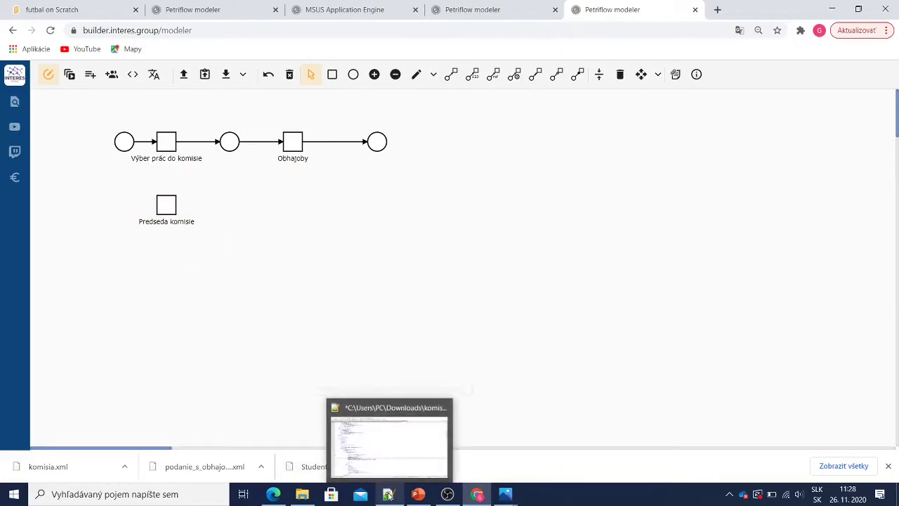
left_click(390, 439)
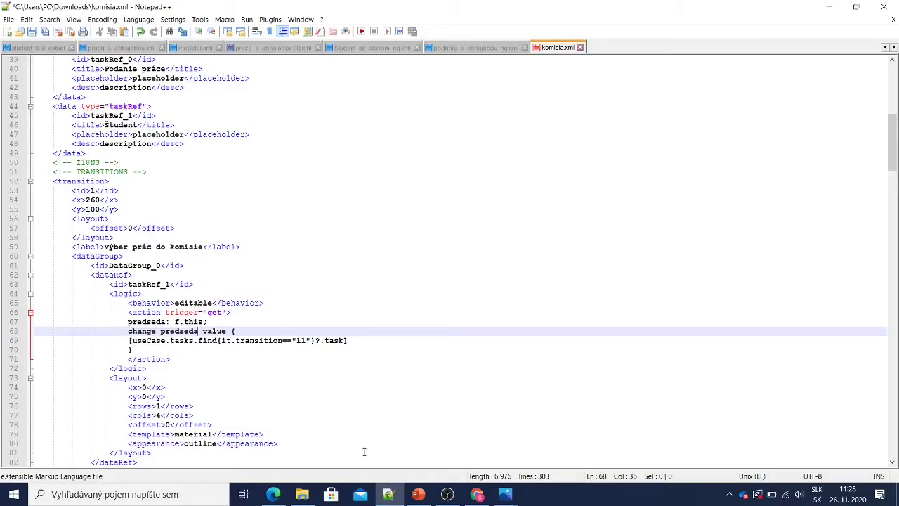
Open and close the Predseda komisie transition's configuration, then show its properties
left_click(477, 494)
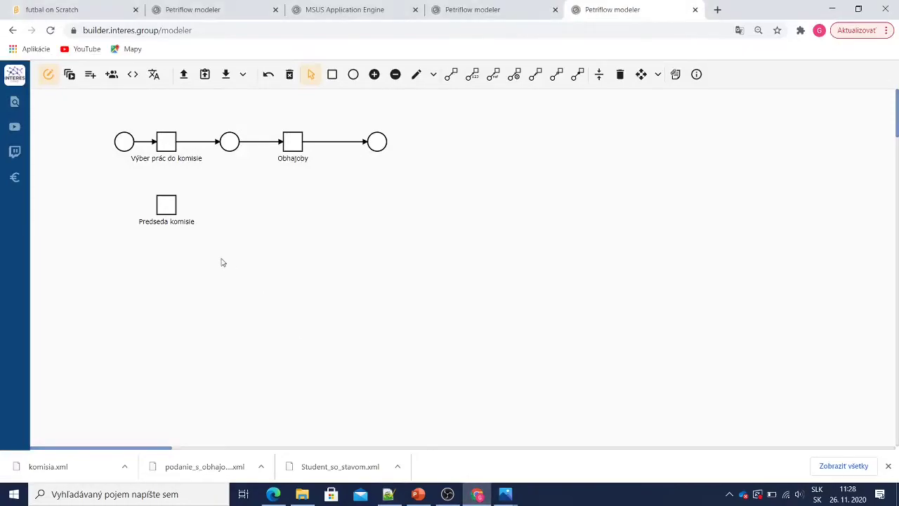
right_click(167, 210)
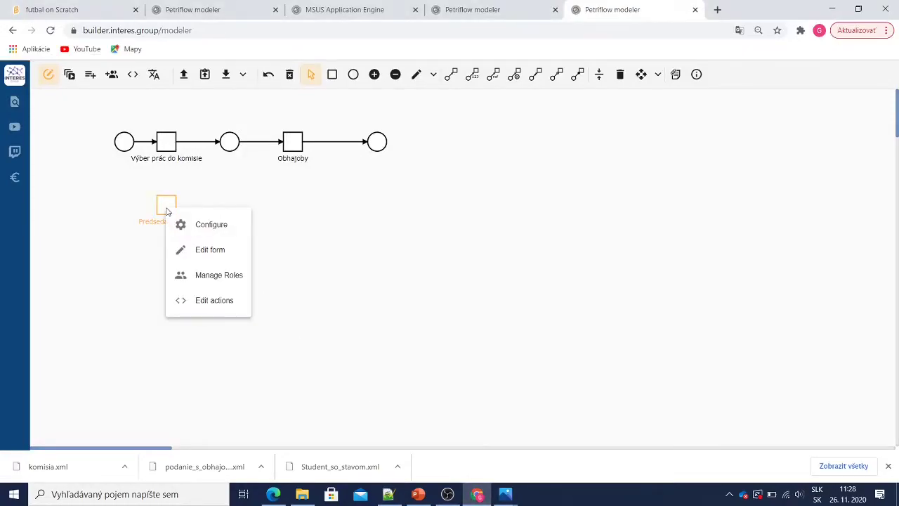
left_click(198, 229)
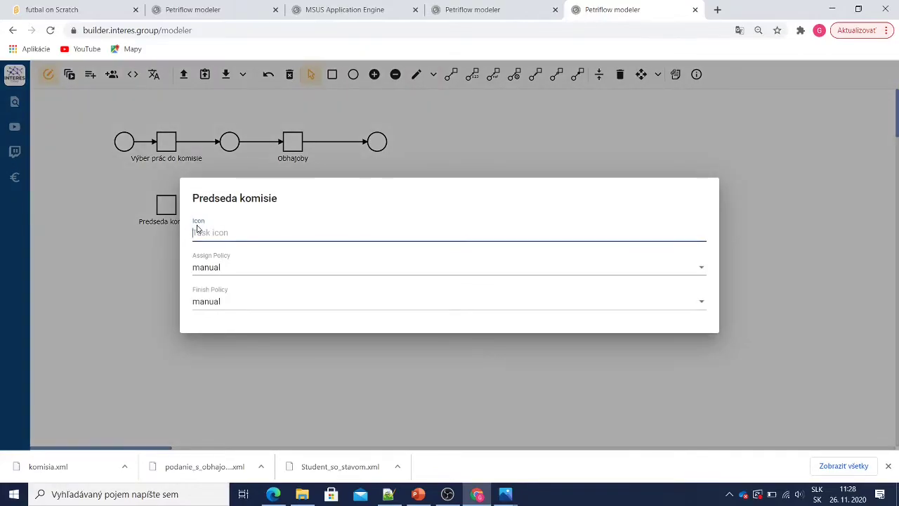
key("Escape")
left_click(172, 205)
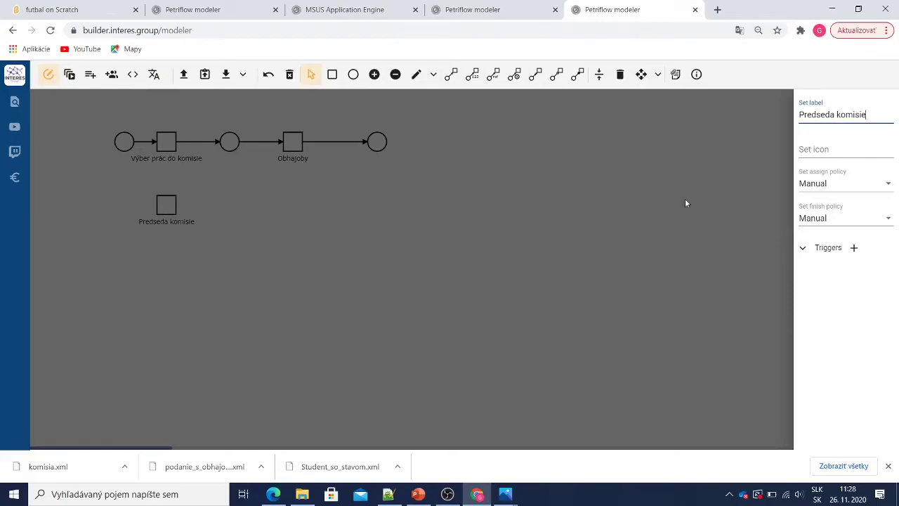
Review actions listed by transition (IDs 1, 6, 11), then return to Edit view and close the panel
left_click(136, 74)
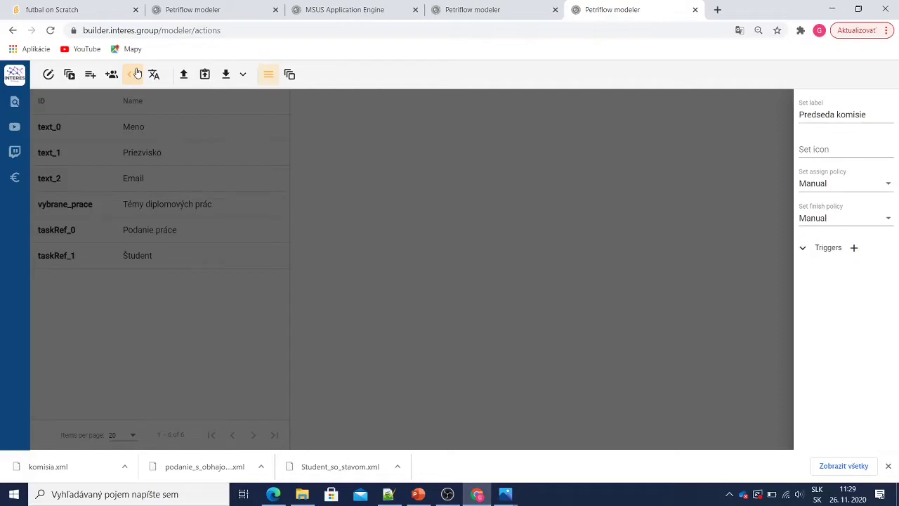
left_click(289, 73)
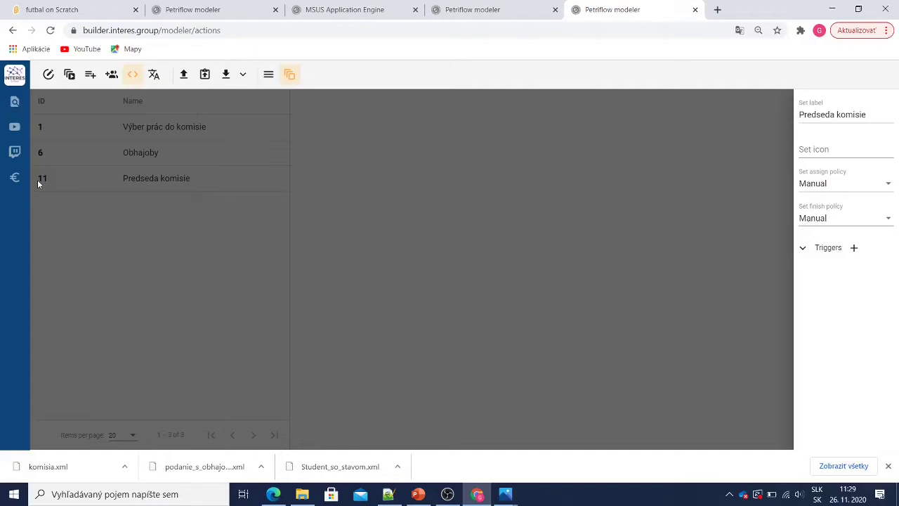
left_click(11, 103)
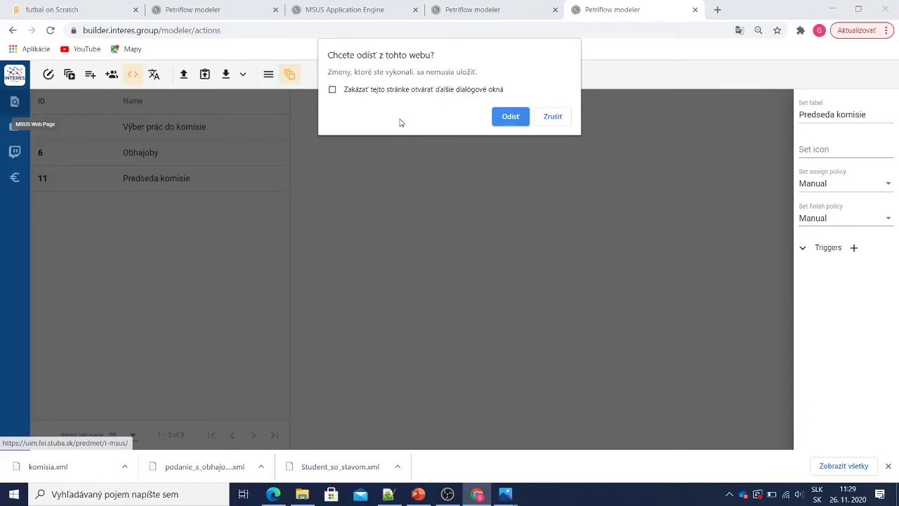
left_click(562, 121)
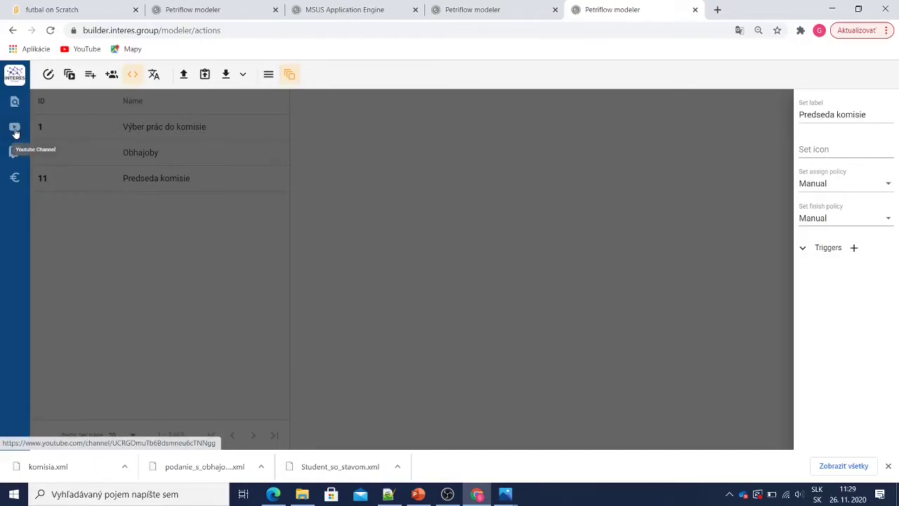
left_click(48, 75)
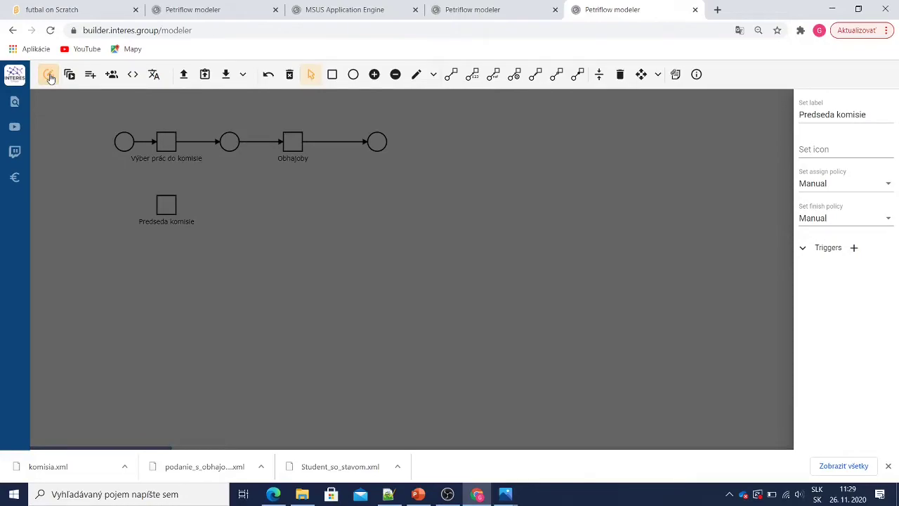
left_click(605, 208)
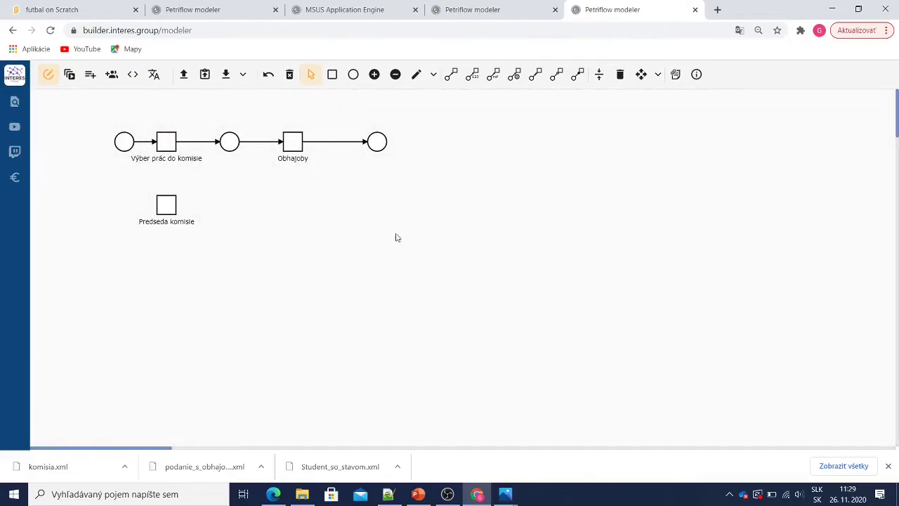
Reopen the Výber prác do komisie form with taskRef_1, then switch to komisia.xml in Notepad++
right_click(167, 147)
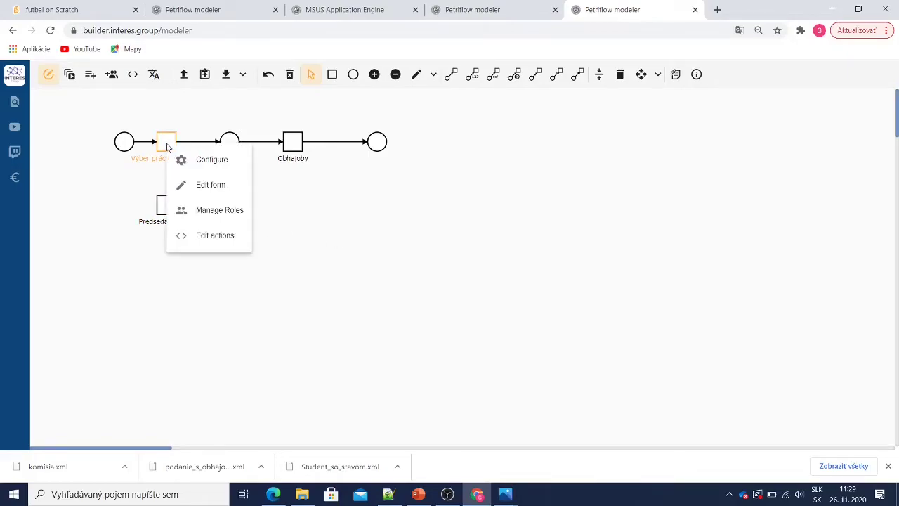
left_click(207, 186)
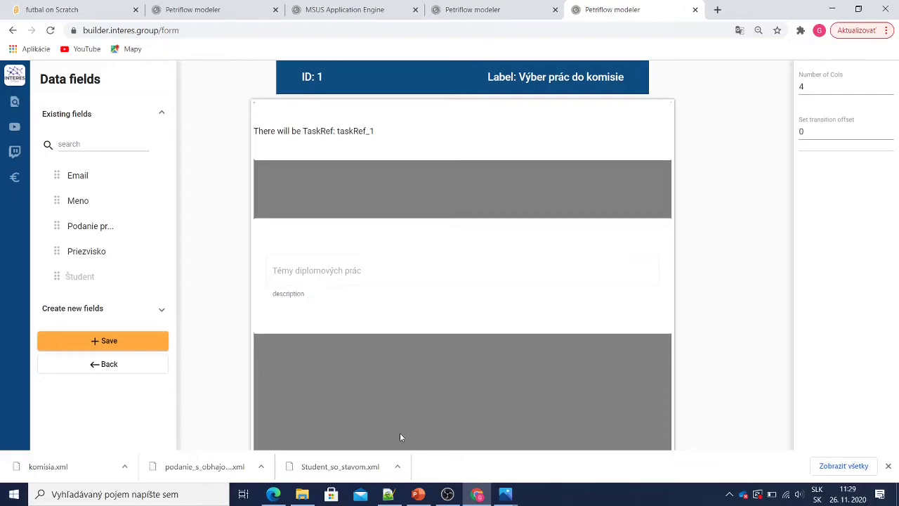
left_click(389, 492)
key("Down")
key("Down")
key("Down")
key("Down")
key("Down")
key("Down")
key("Down")
key("Down")
key("Down")
key("Down")
key("Down")
key("Down")
key("Down")
key("Down")
key("Down")
key("Down")
key("Down")
key("Down")
key("Down")
key("Down")
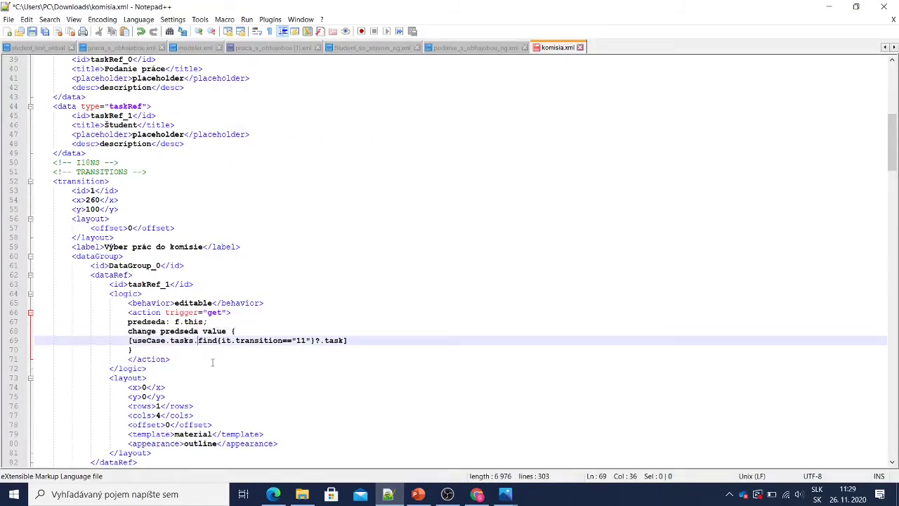
key("Down")
key("Down")
key("Down")
key("Down")
key("Down")
key("Down")
key("Down")
key("Down")
key("Down")
key("Down")
key("Down")
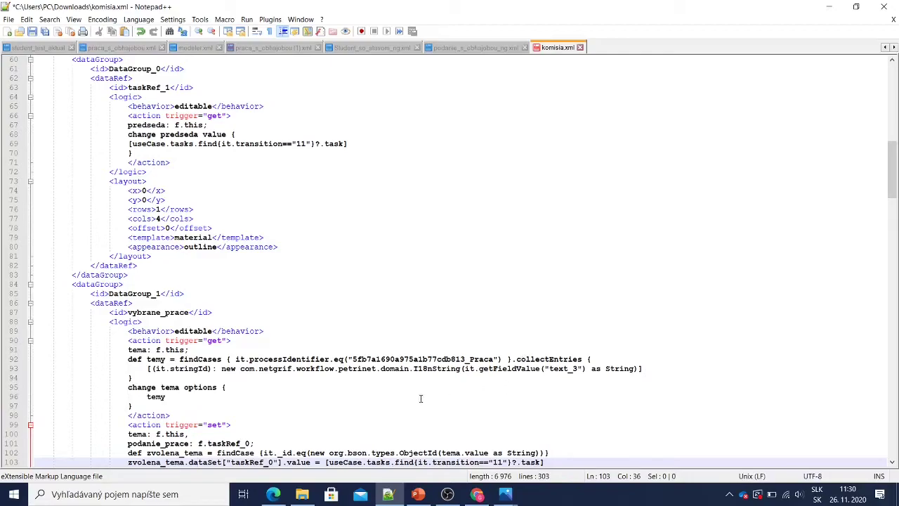
key("Down")
key("Down")
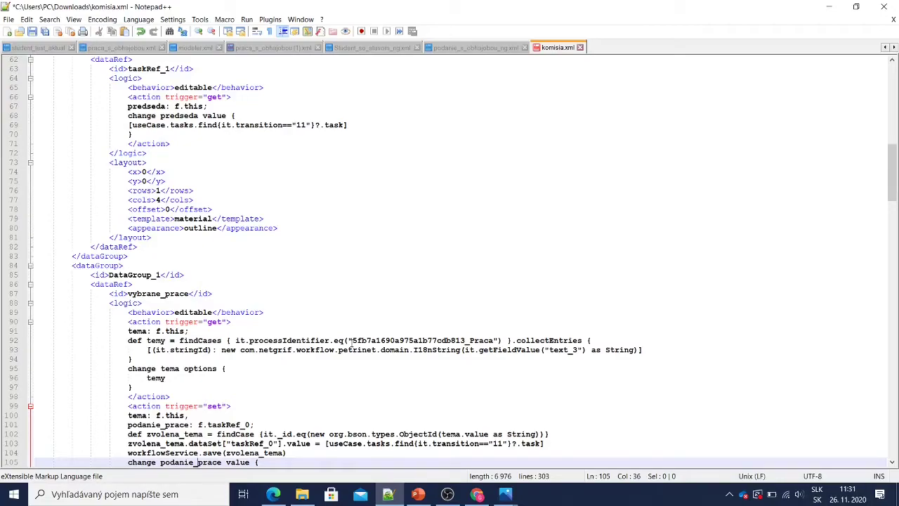
Bring up the thesis workflow net in the Petriflow modeler tab, after briefly checking komisia.xml in Notepad++
left_click(477, 494)
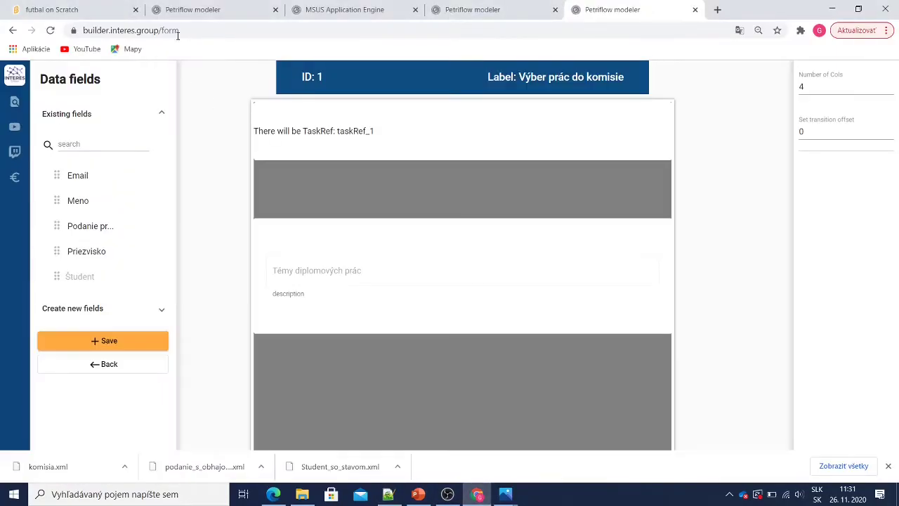
left_click(199, 13)
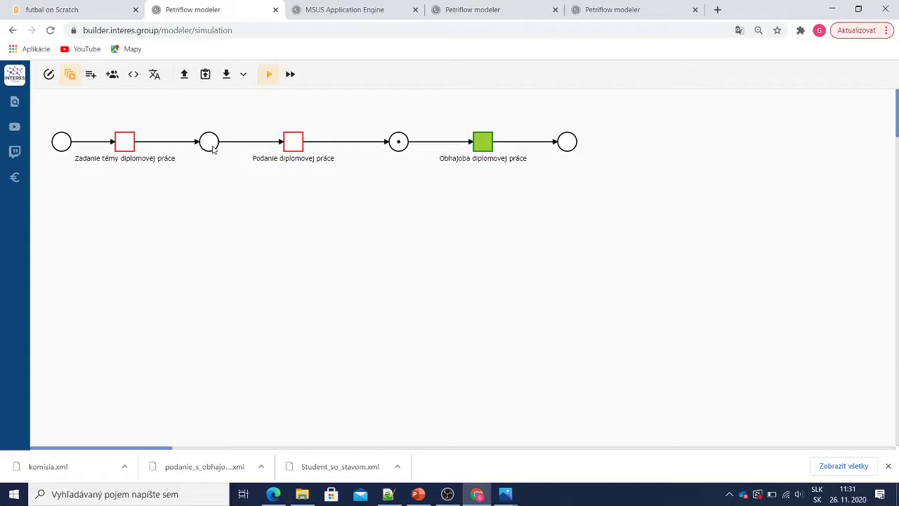
left_click(387, 494)
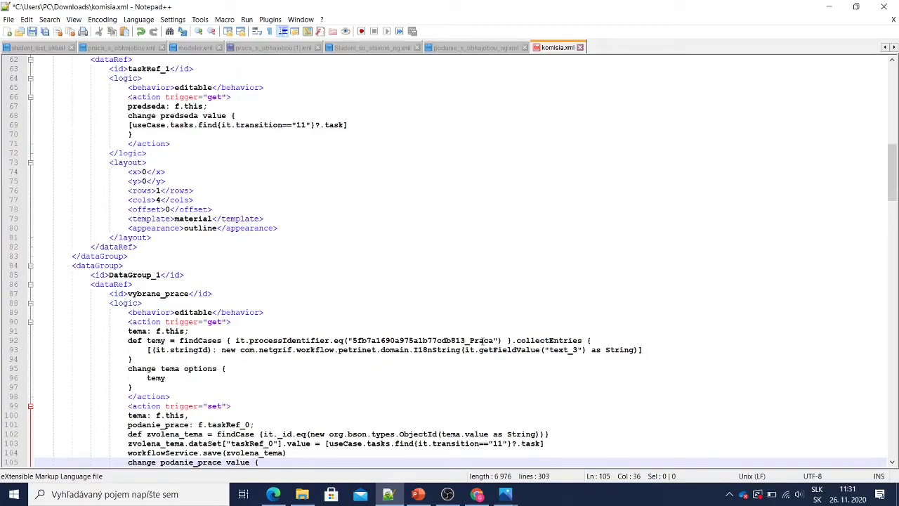
left_click(477, 494)
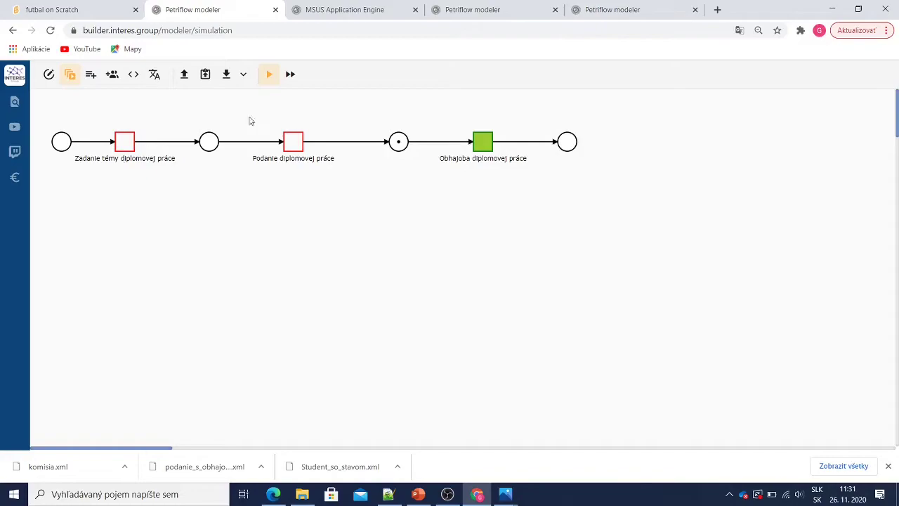
left_click(467, 12)
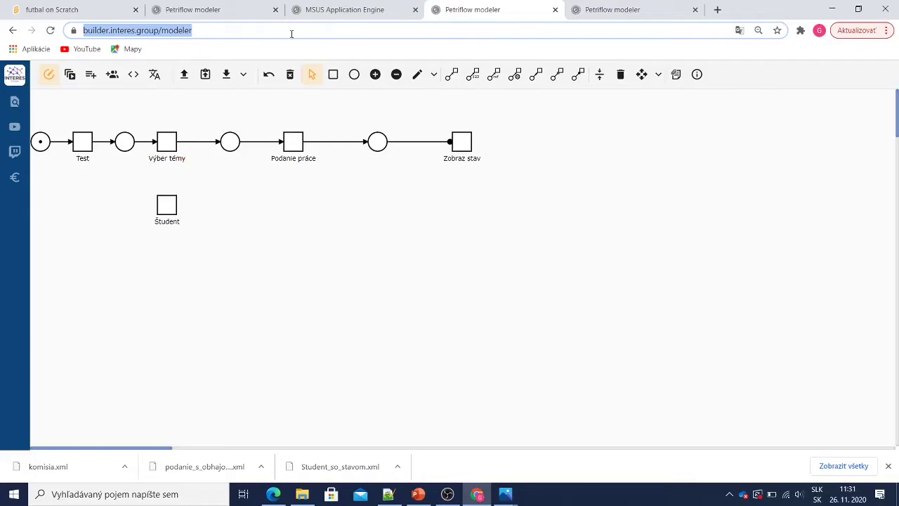
left_click(215, 10)
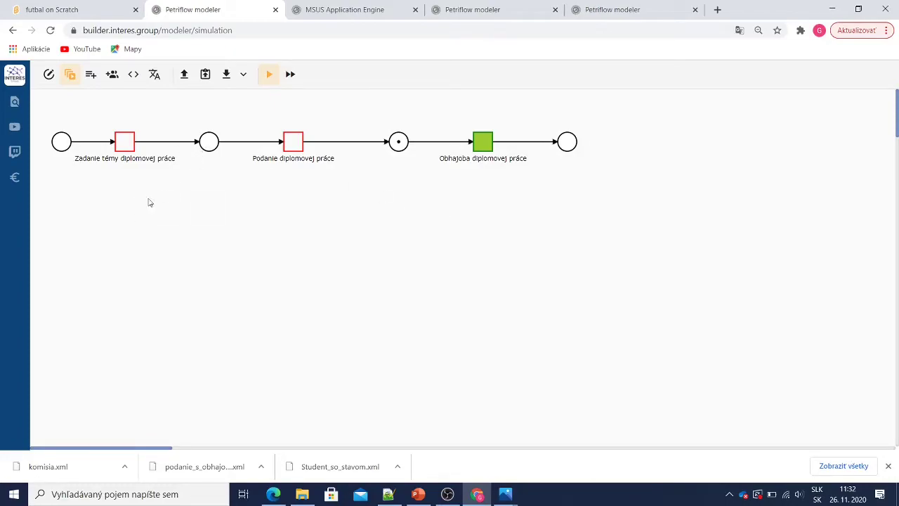
Switch to Edit view and delete the arc leading into 'Podanie diplomovej práce'
left_click(48, 74)
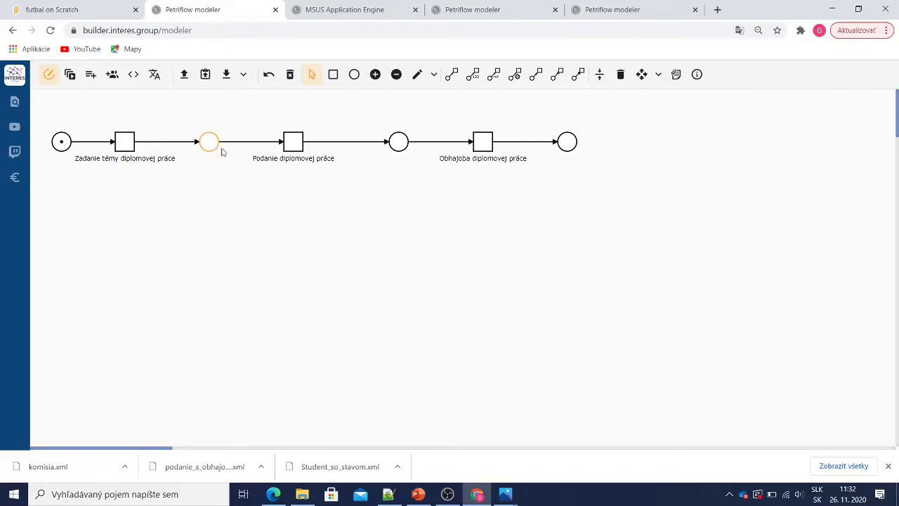
left_click(621, 76)
left_click(241, 143)
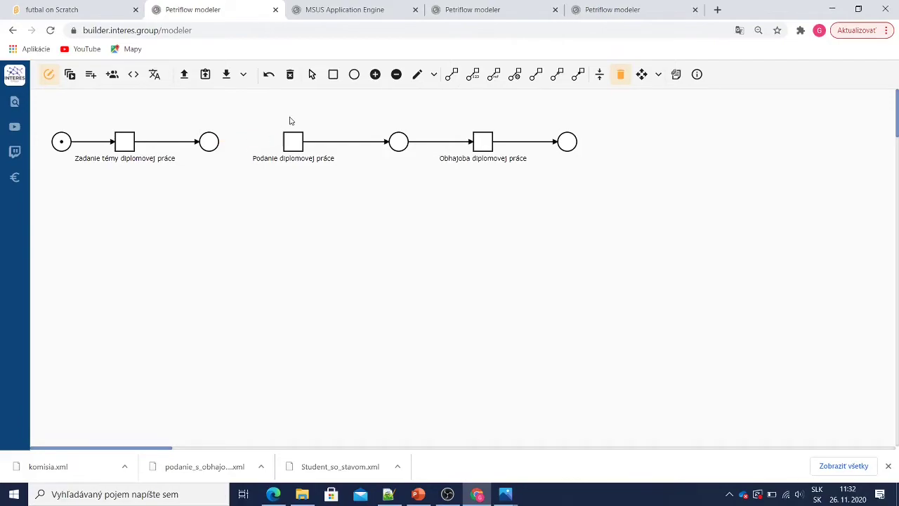
Add a transition below the place after Zadanie, fed by an arc from that place
left_click(333, 75)
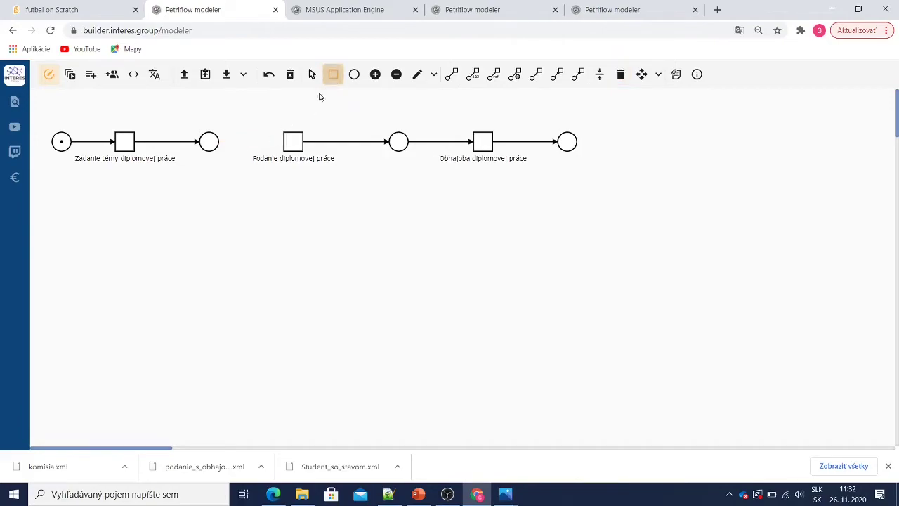
left_click(206, 220)
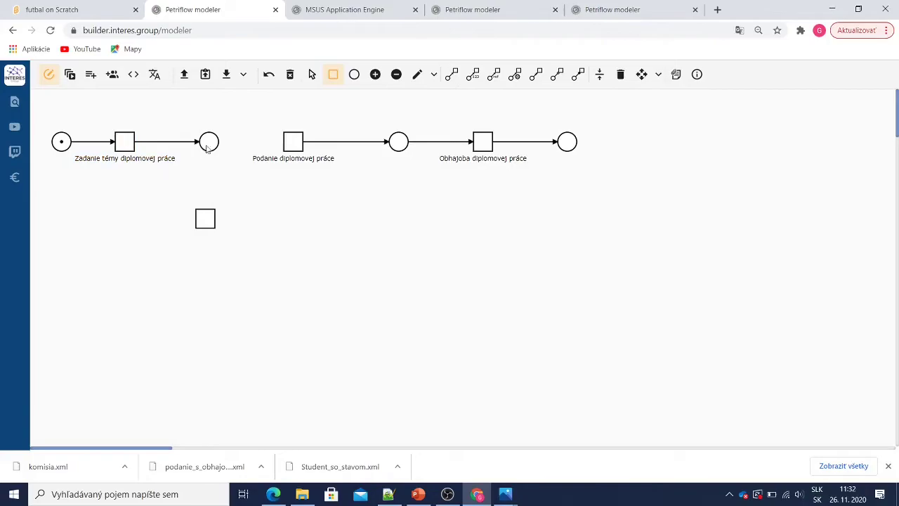
left_click(451, 74)
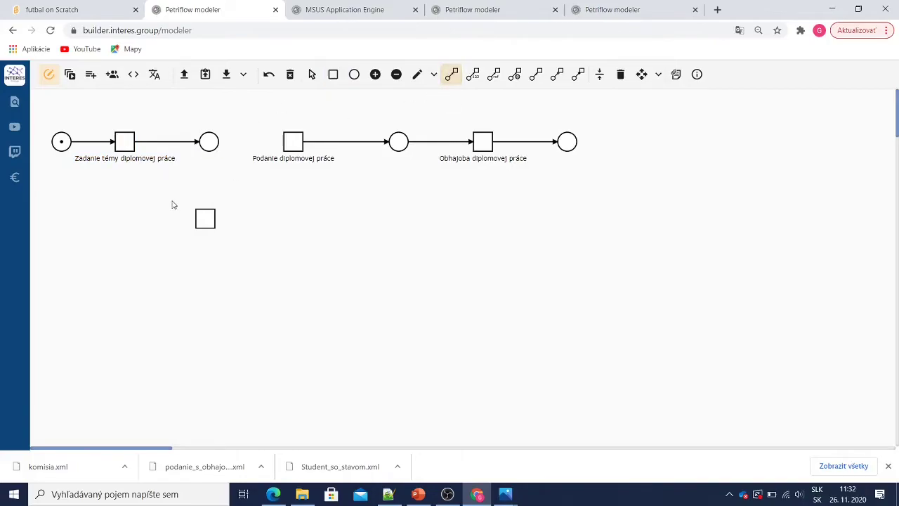
left_click(208, 146)
left_click(205, 220)
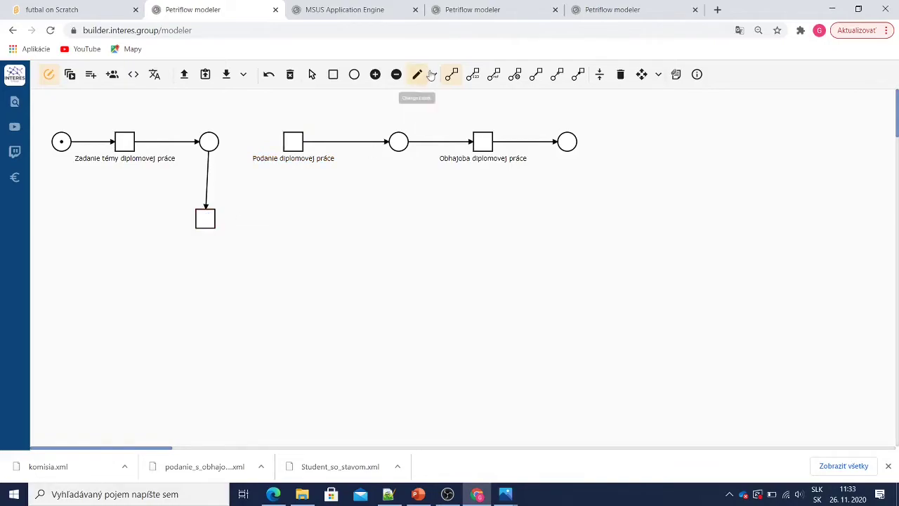
Add a new place to the right of the new transition, leaving it unconnected
left_click(416, 76)
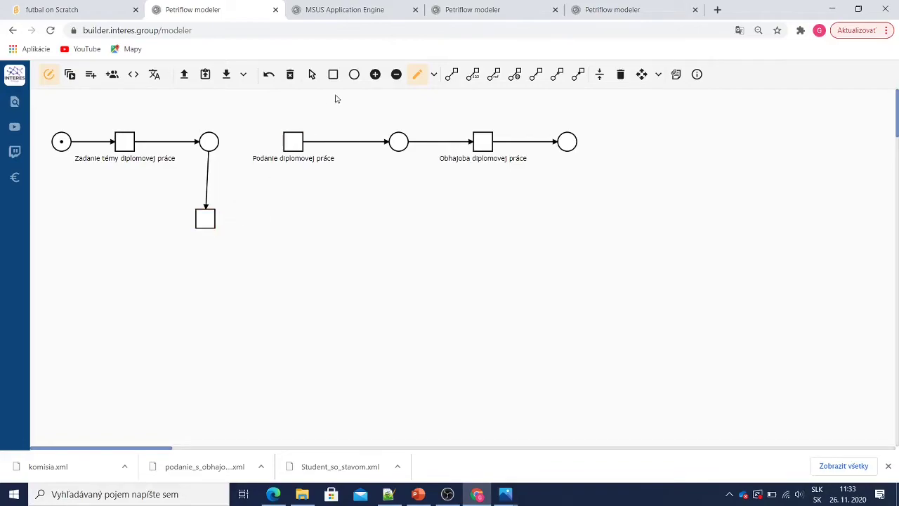
left_click(354, 74)
left_click(257, 219)
left_click(452, 76)
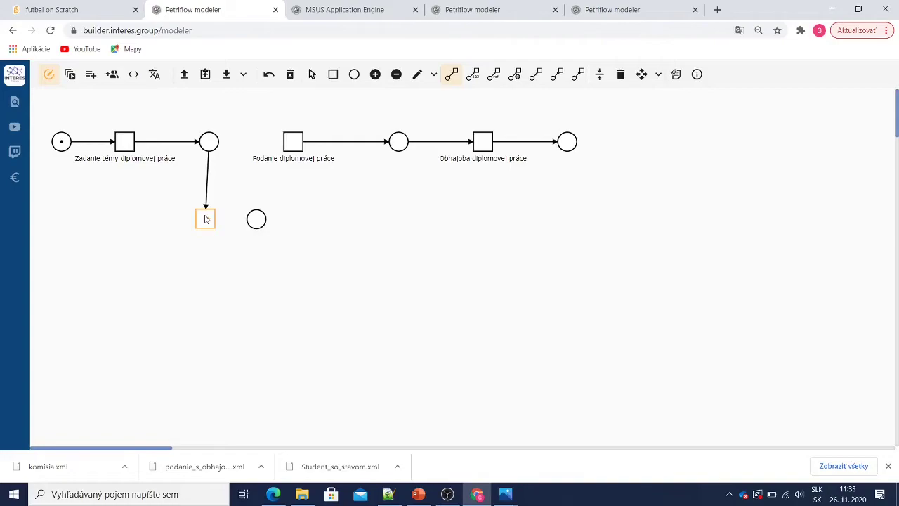
left_click(205, 219)
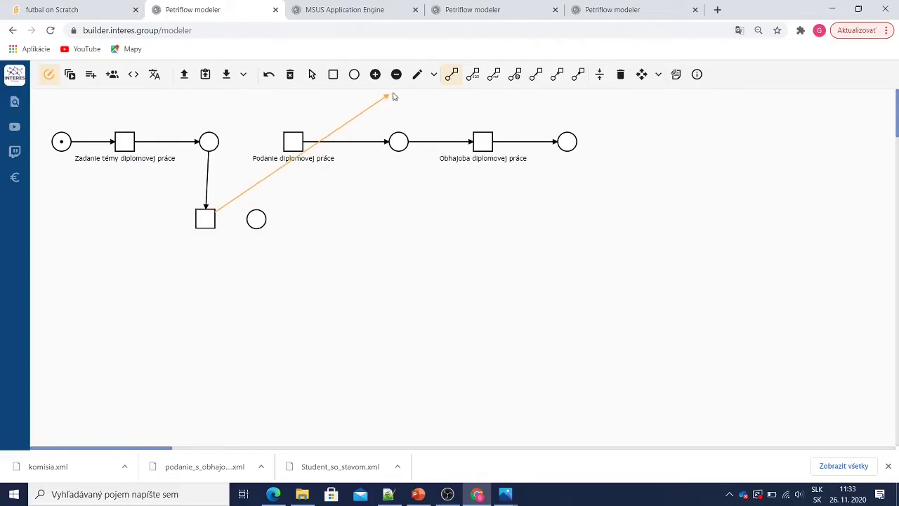
left_click(419, 76)
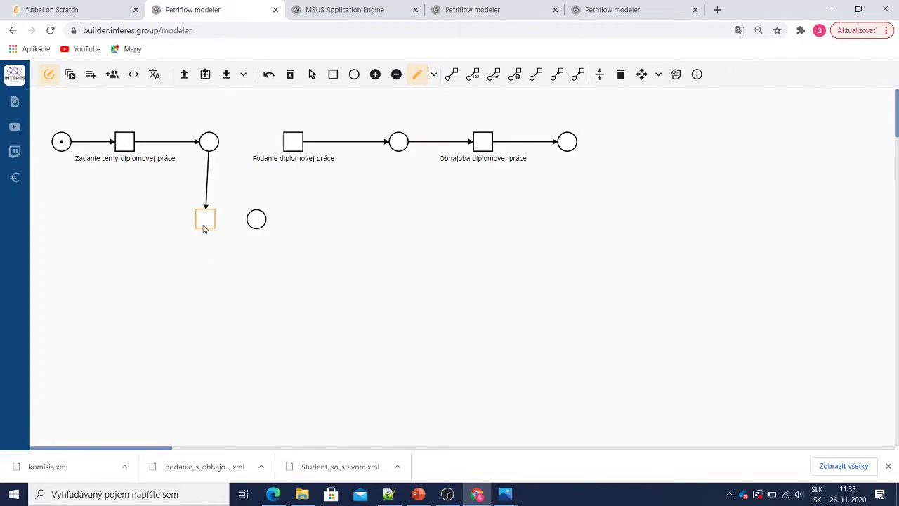
Label the new lower transition 'Rezervácia témy', after a quick look at the Výber témy net
left_click(205, 228)
type("Rez")
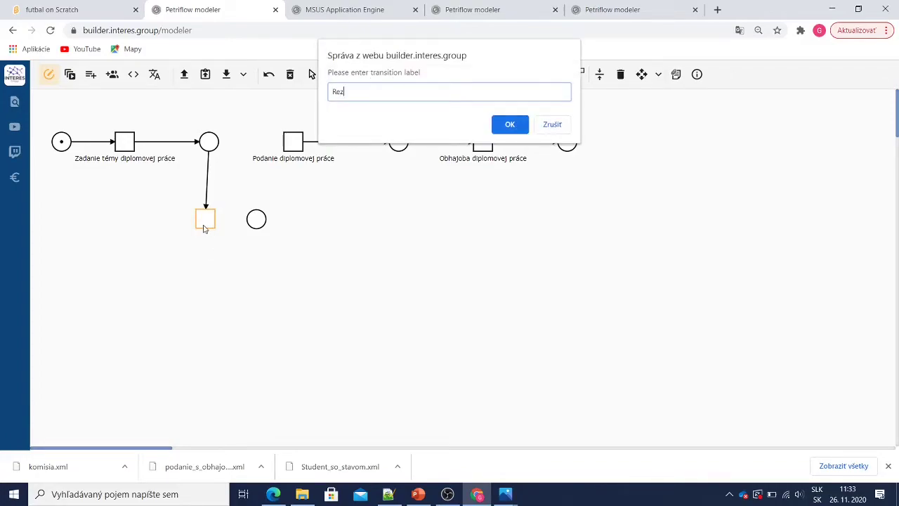
type("ervácia témy")
left_click(510, 125)
left_click(473, 10)
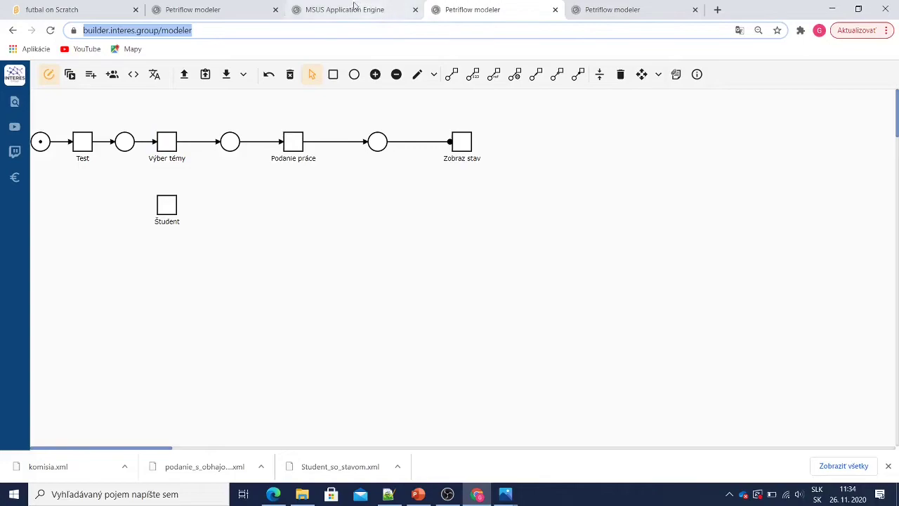
left_click(237, 14)
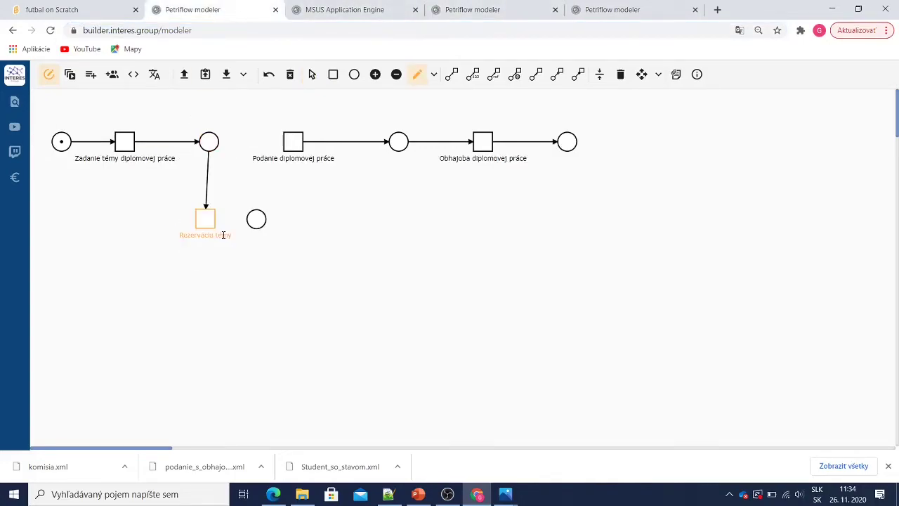
left_click(451, 76)
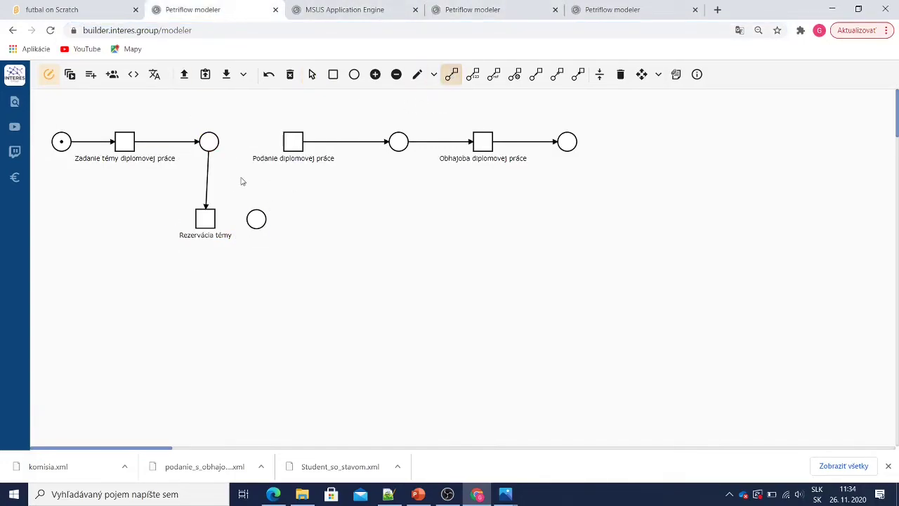
Connect Rezervácia témy to its place, then that place to a new transition
left_click(207, 219)
left_click(250, 221)
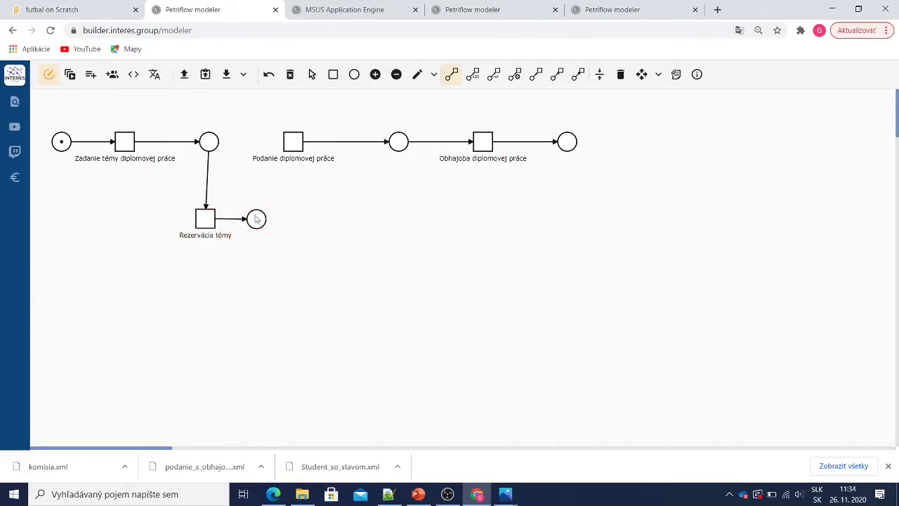
left_click(333, 74)
left_click(297, 222)
left_click(453, 78)
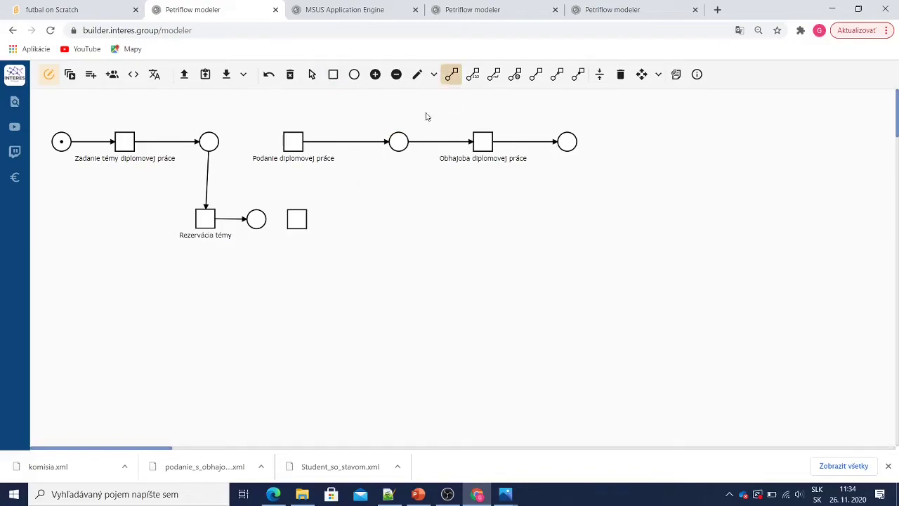
left_click(257, 218)
left_click(297, 218)
Add a place left of Podanie, linking the new transition through it into Podanie diplomovej práce
left_click(354, 76)
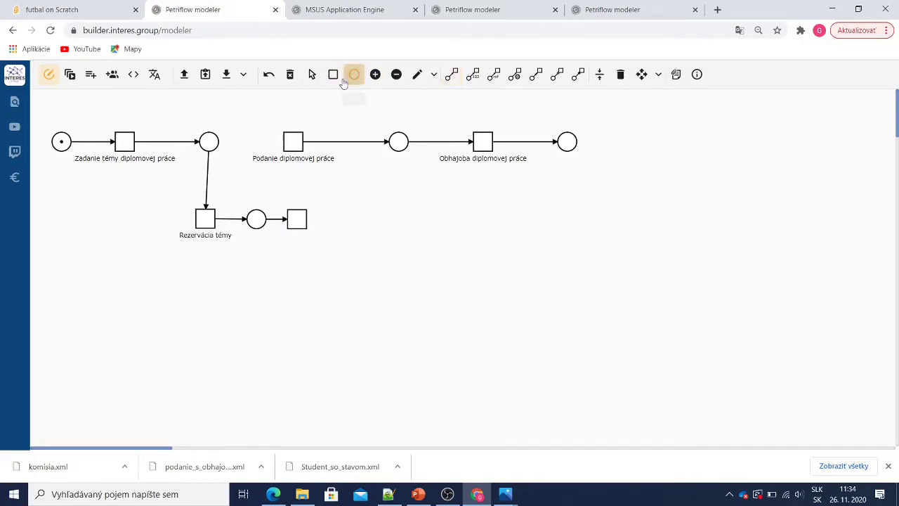
left_click(246, 142)
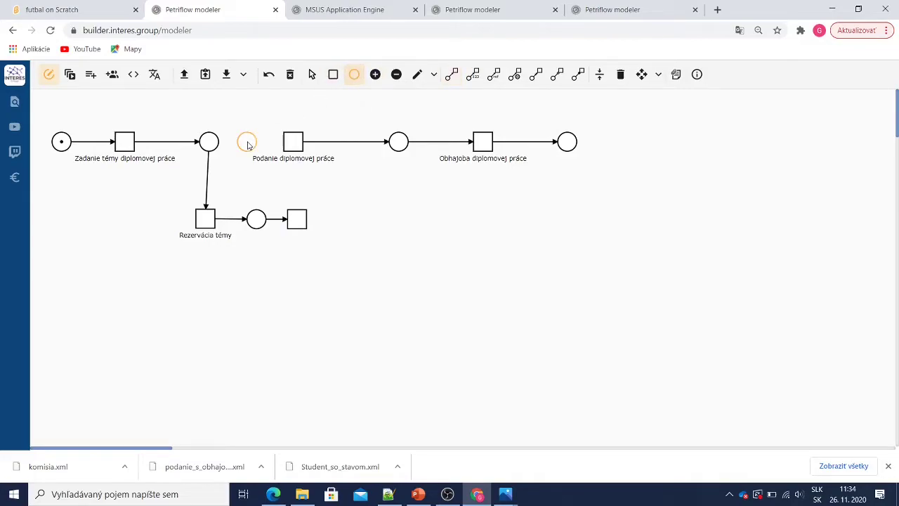
left_click(451, 76)
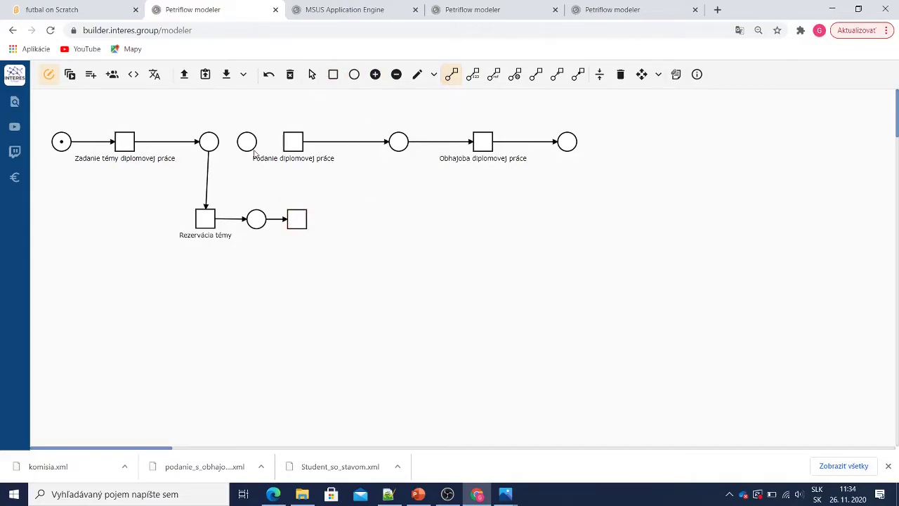
left_click(297, 218)
left_click(246, 140)
left_click(246, 141)
left_click(290, 145)
Label the new transition 'Potvrdiť'
left_click(417, 74)
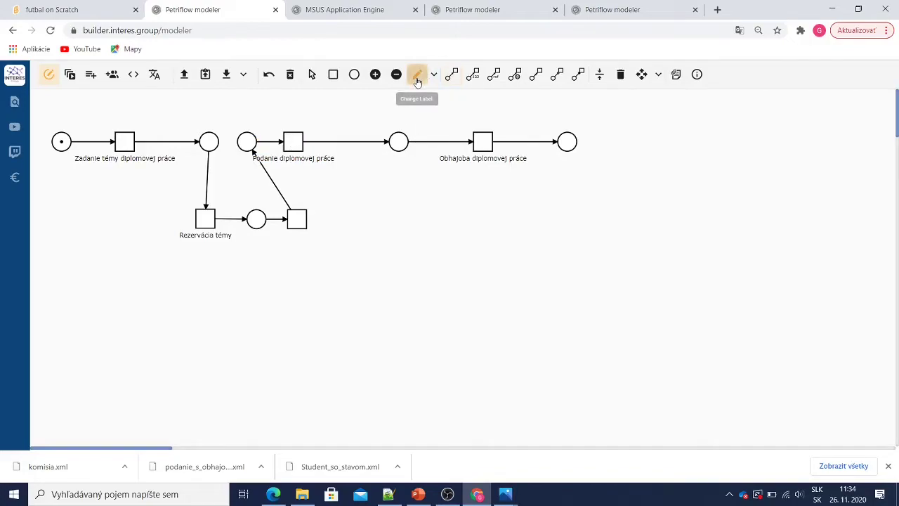
left_click(300, 226)
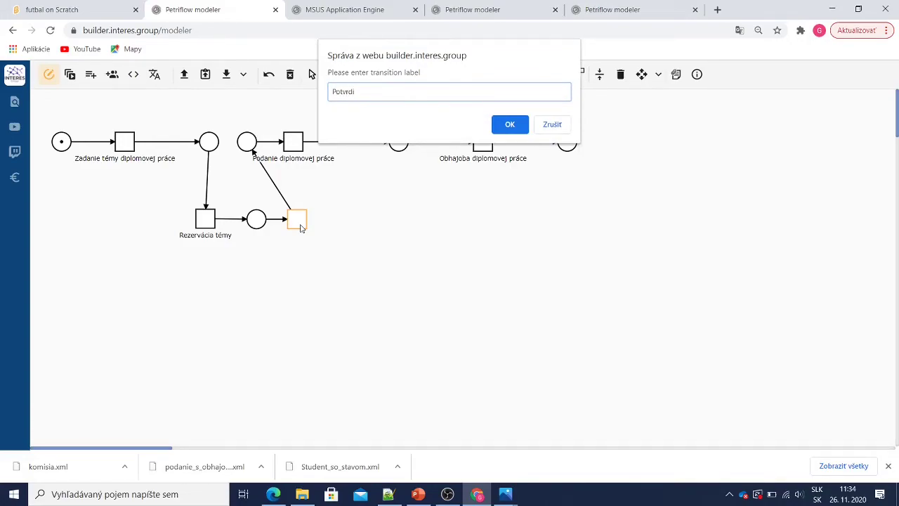
left_click(510, 124)
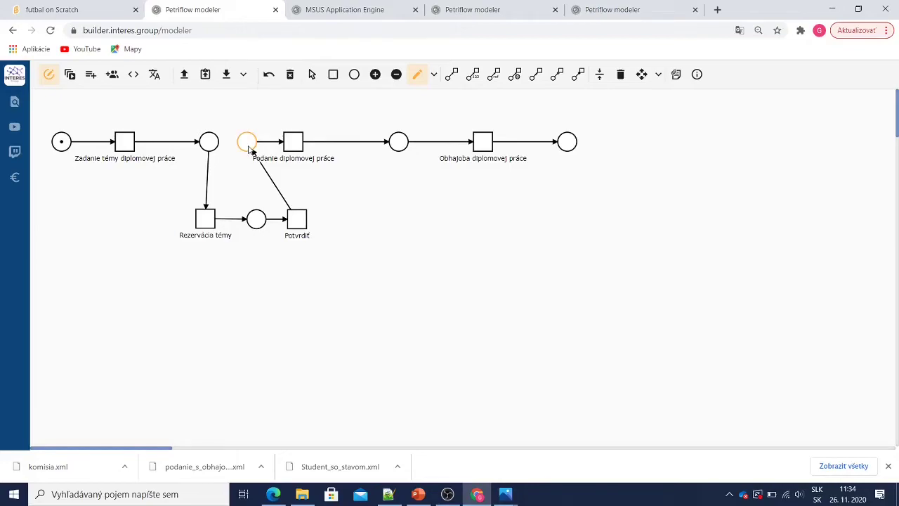
left_click(250, 149)
left_click(333, 76)
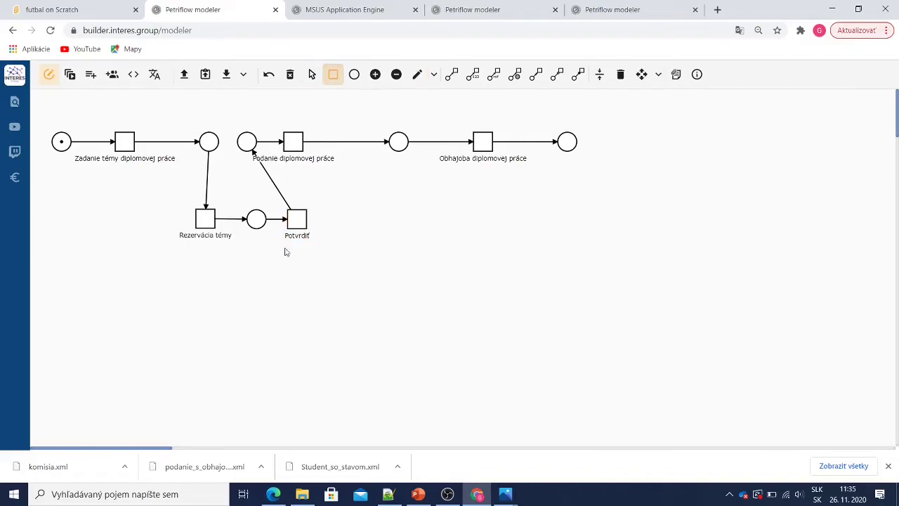
Add a transition fed by the reservation place, move it up, and arc it back to the place after Zadanie
left_click(256, 275)
left_click(451, 74)
left_click(257, 221)
left_click(257, 275)
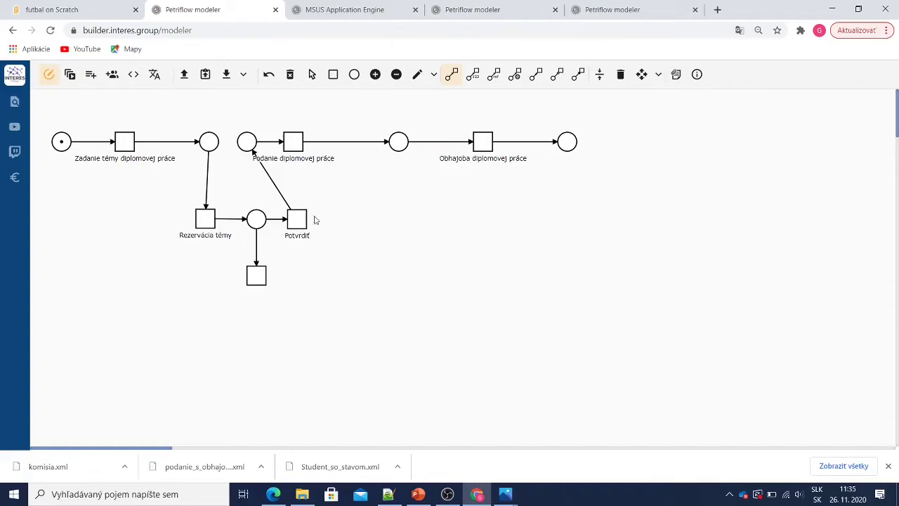
left_click(641, 74)
left_click_drag(256, 276, 236, 184)
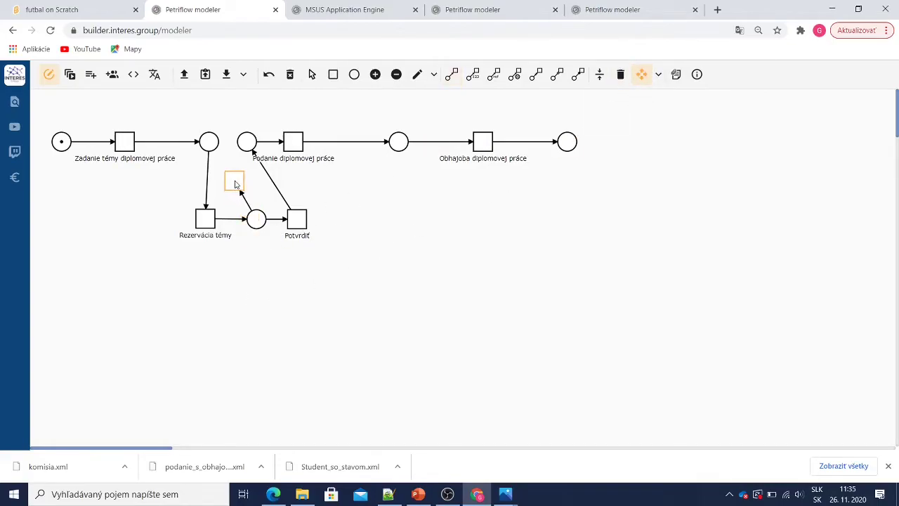
left_click(449, 78)
left_click(234, 181)
left_click(209, 144)
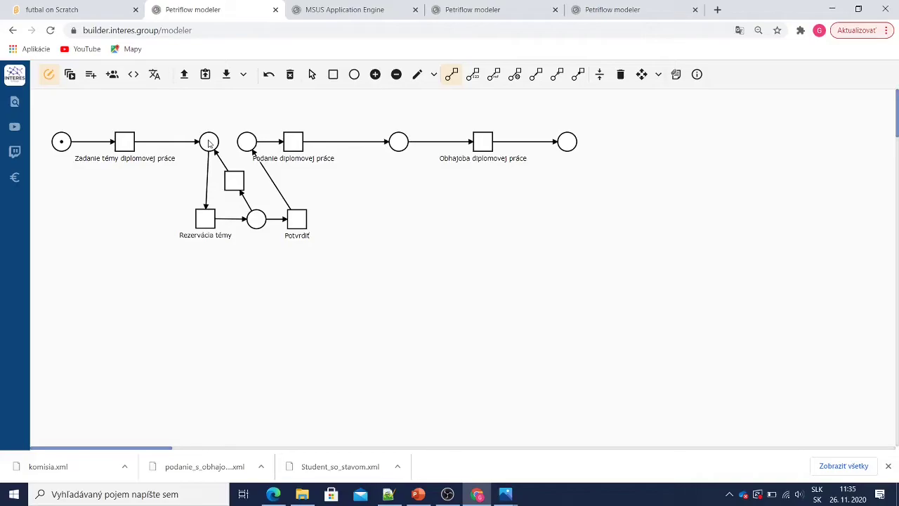
Label the place after Zadanie 'Voľná téma na výber'
left_click(417, 74)
left_click(206, 148)
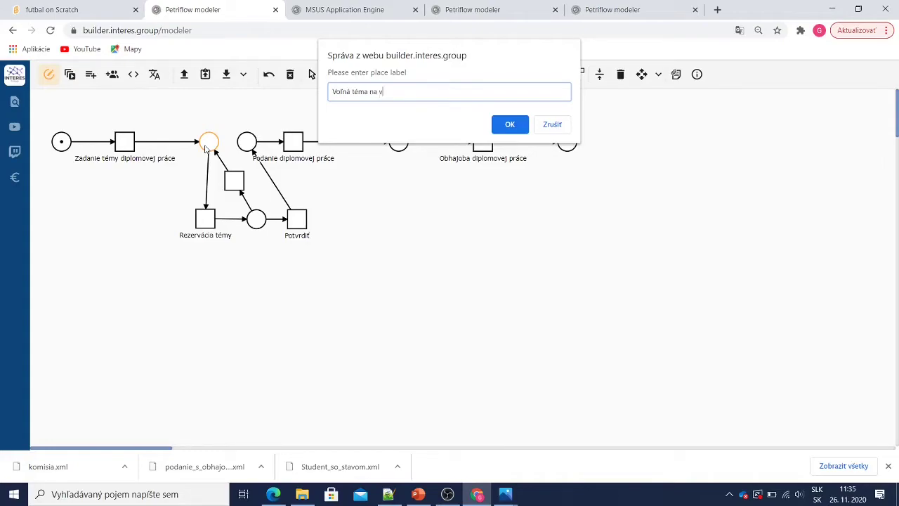
key("Return")
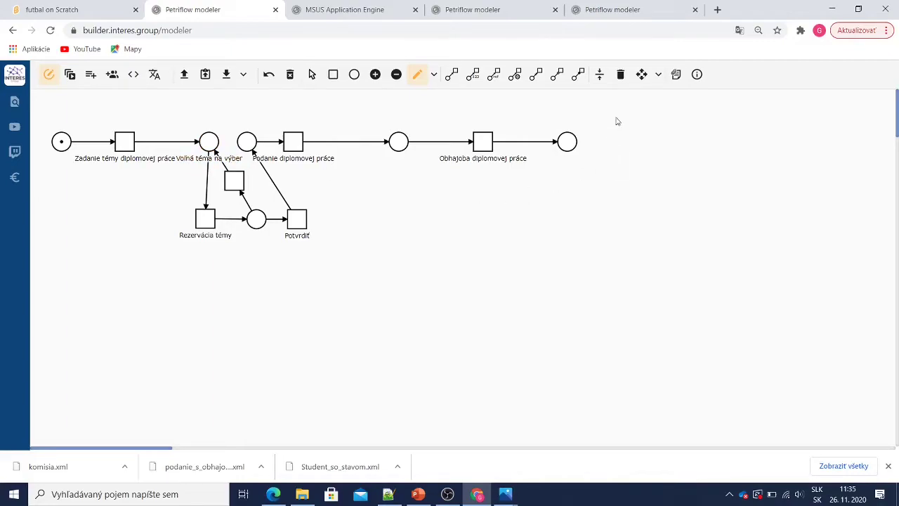
Shift Obhajoba, Podanie and their places right, lift Potvrdiť into the main row, and put the return transition below
left_click(639, 79)
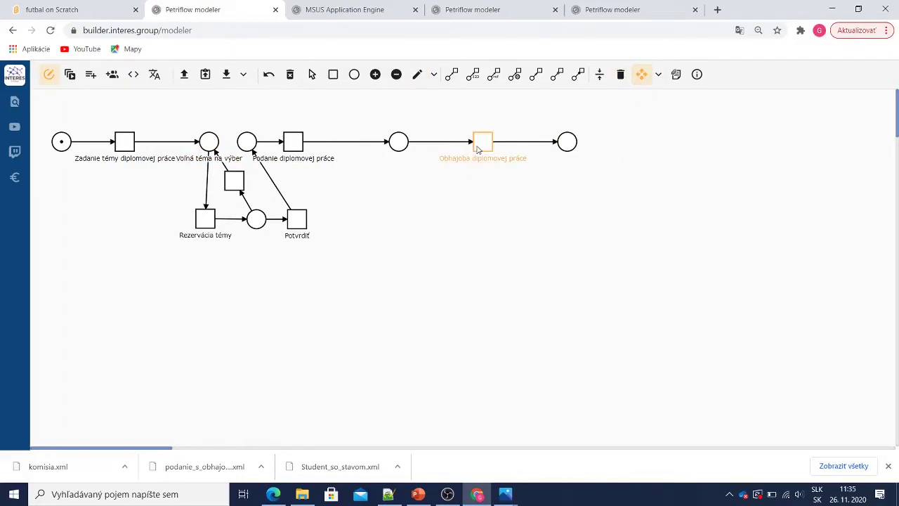
left_click_drag(570, 146, 693, 145)
left_click_drag(480, 146, 619, 142)
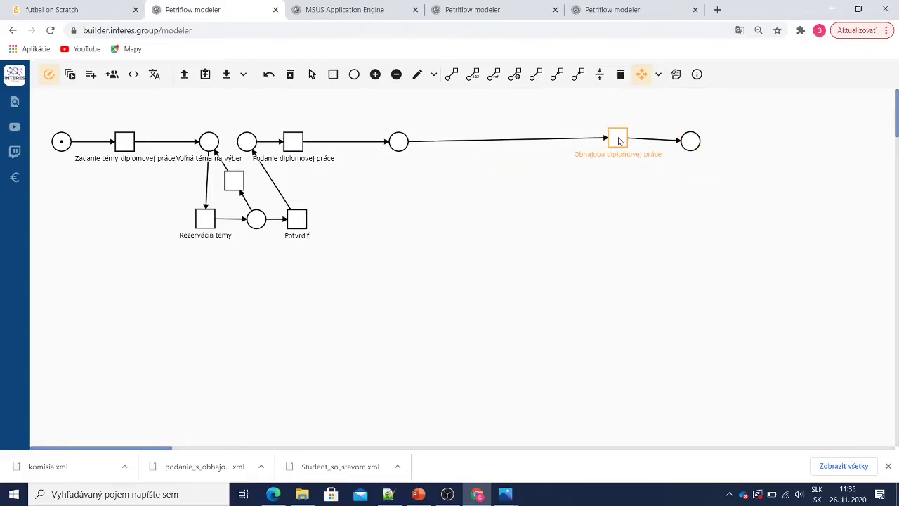
left_click_drag(401, 142, 551, 137)
left_click_drag(295, 142, 466, 137)
left_click_drag(247, 144, 404, 134)
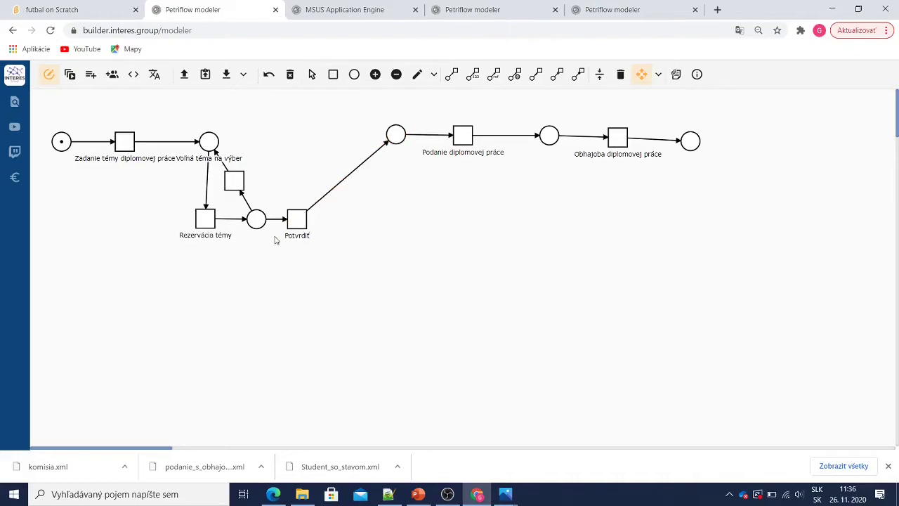
left_click_drag(295, 227, 347, 135)
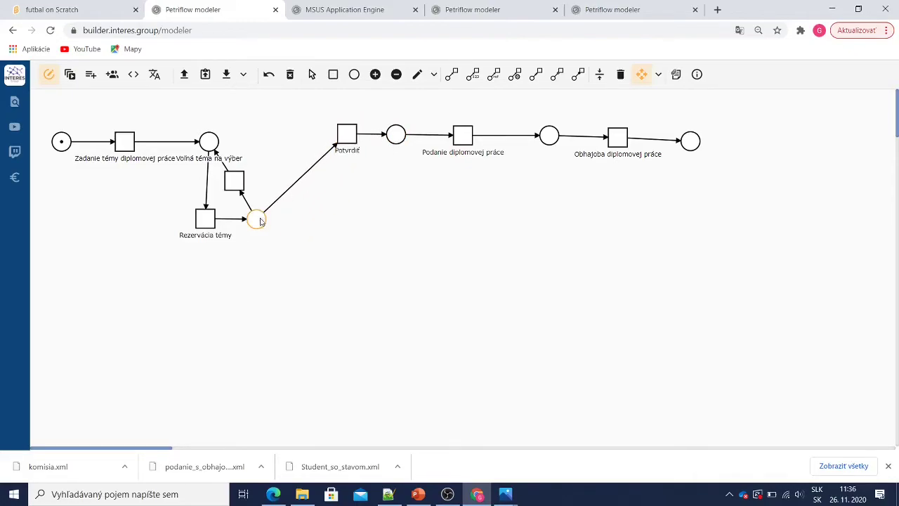
left_click_drag(258, 222, 287, 138)
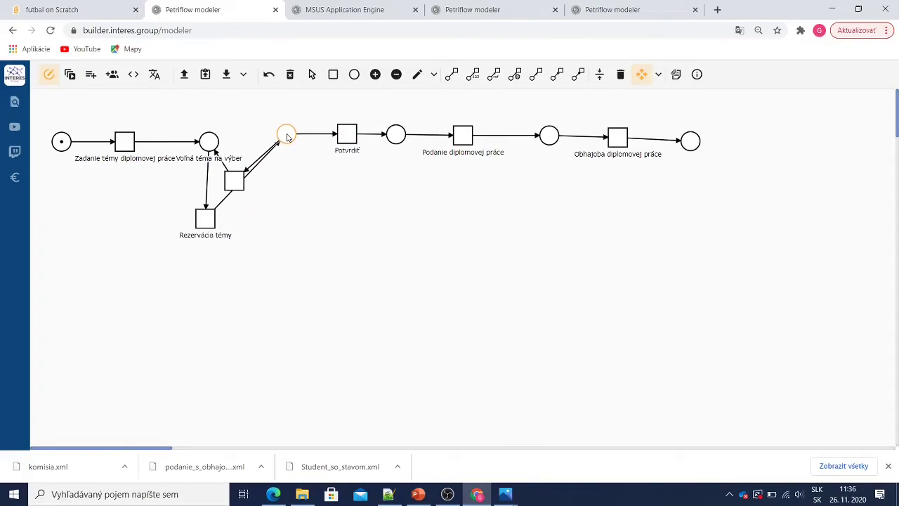
left_click_drag(236, 187, 279, 217)
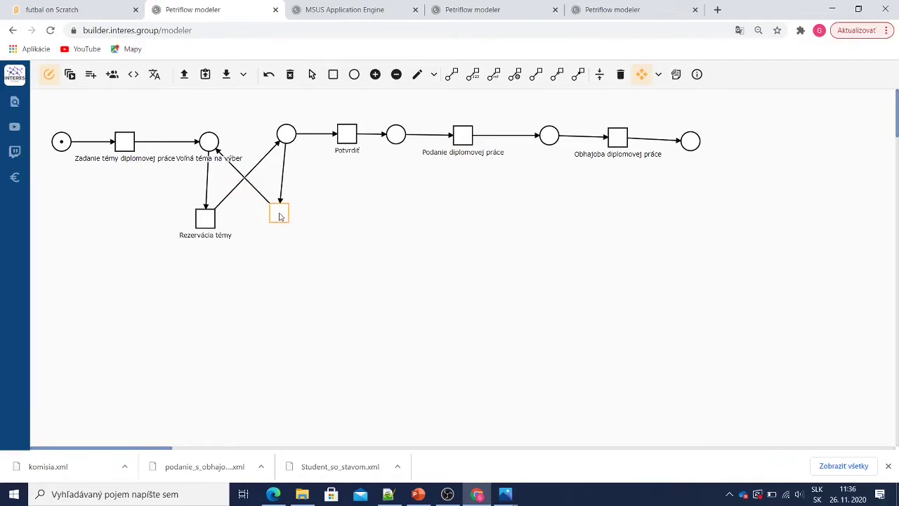
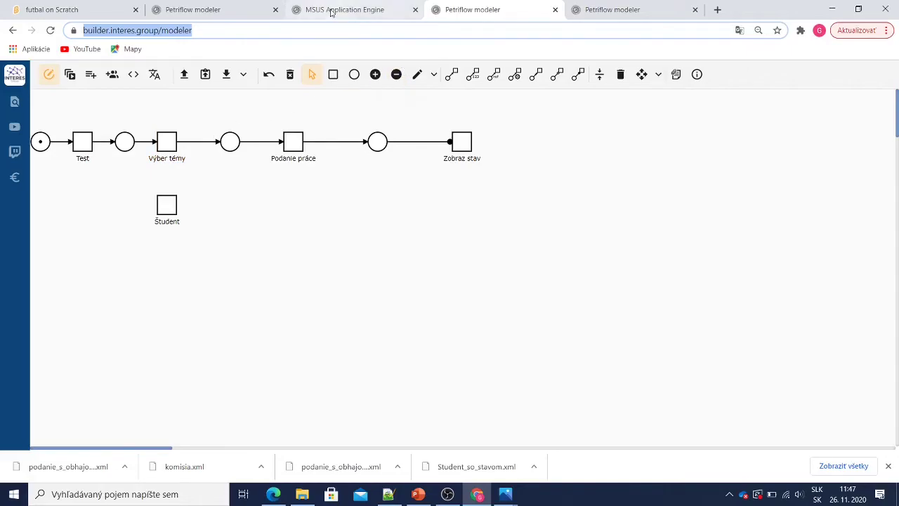
left_click(207, 11)
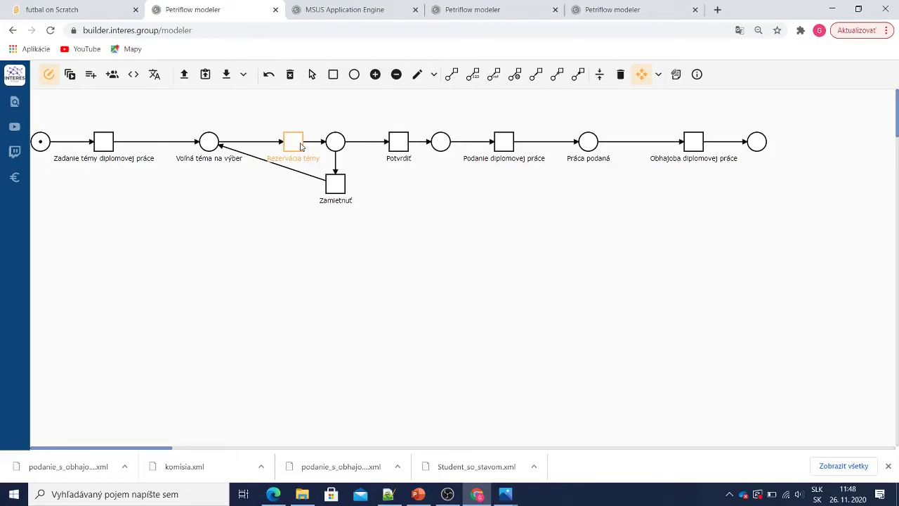
left_click(473, 11)
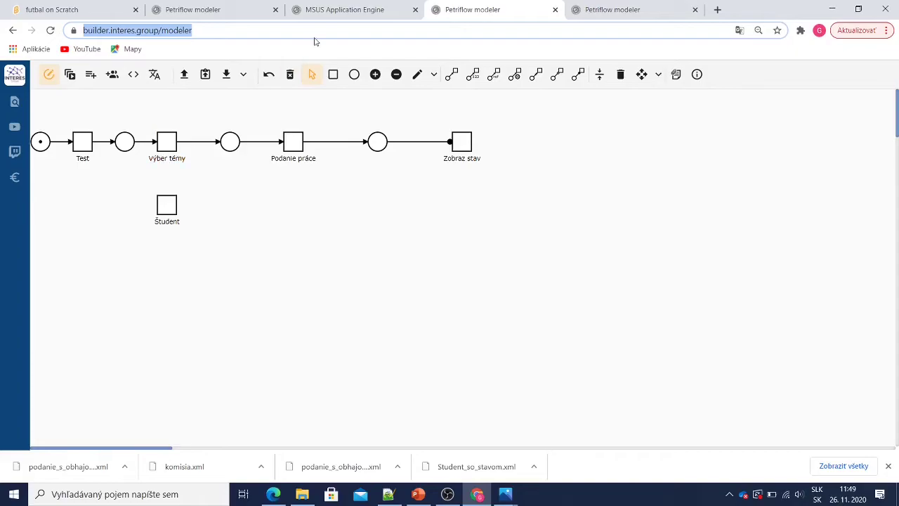
left_click(243, 16)
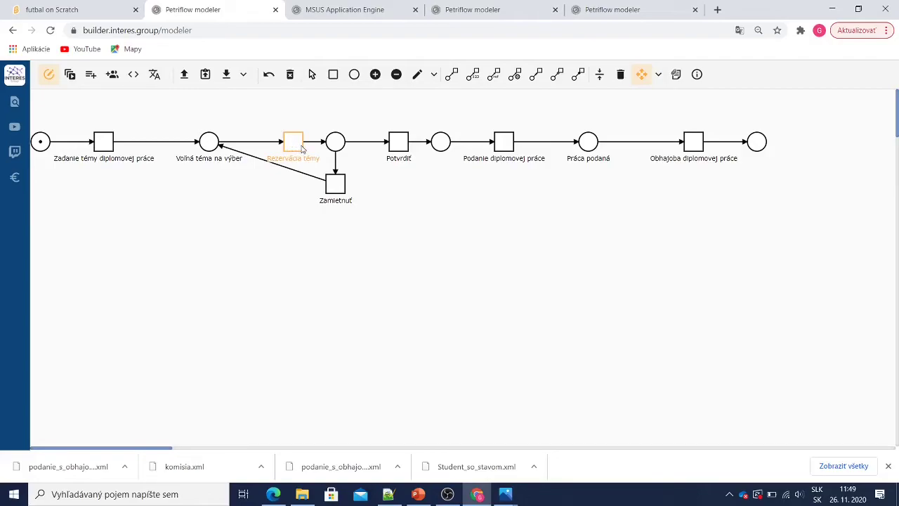
left_click(491, 14)
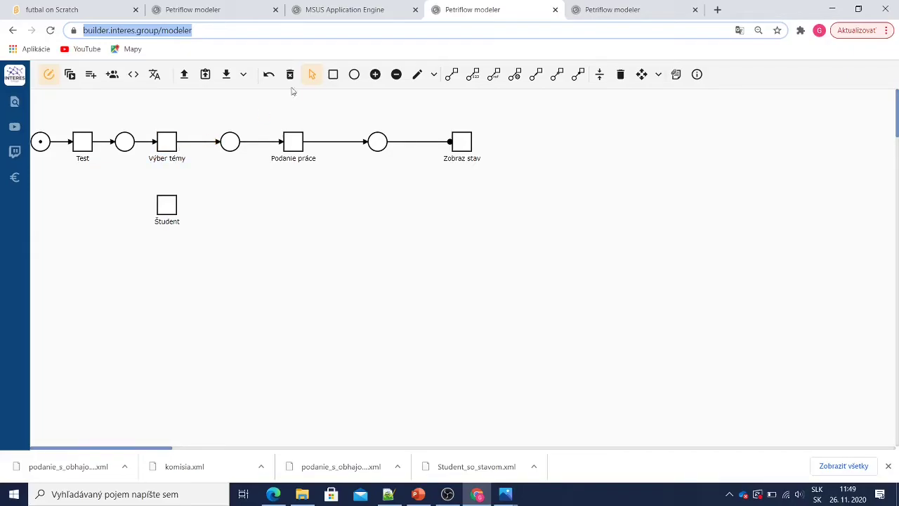
left_click(237, 20)
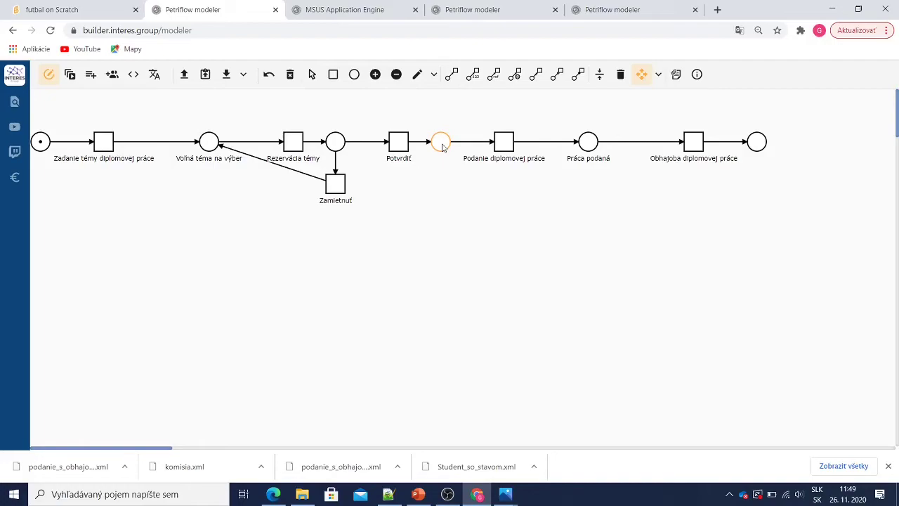
left_click(339, 11)
left_click(456, 11)
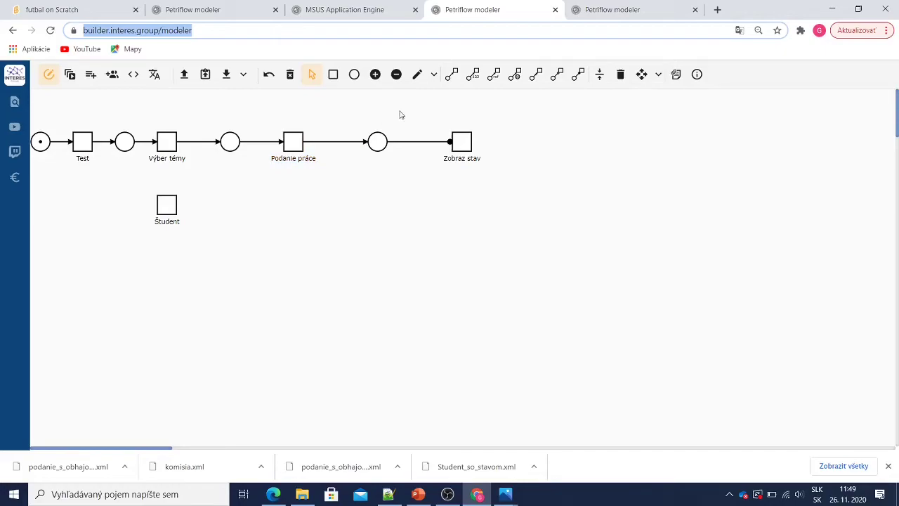
left_click(623, 76)
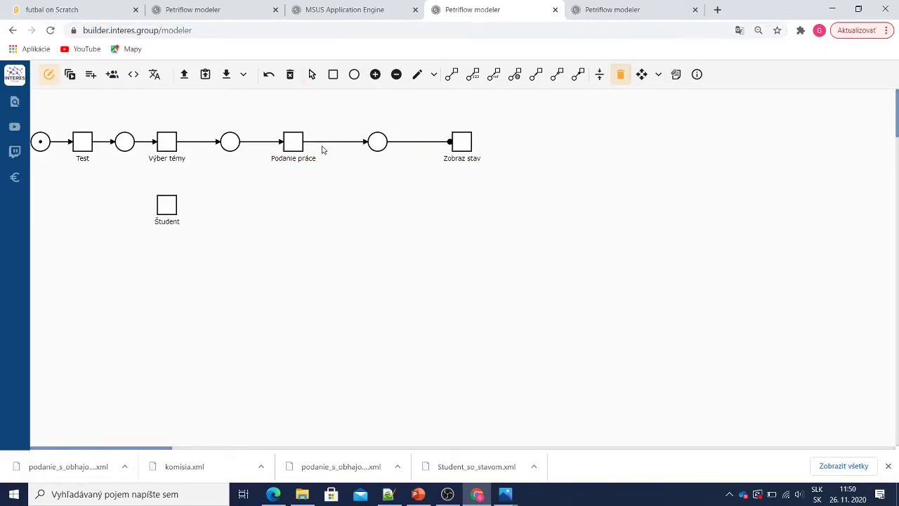
Replace the arc into Podanie práce with a new transition below, fed from the place after Výber témy, labelled 'Schválenie témy'
left_click(267, 142)
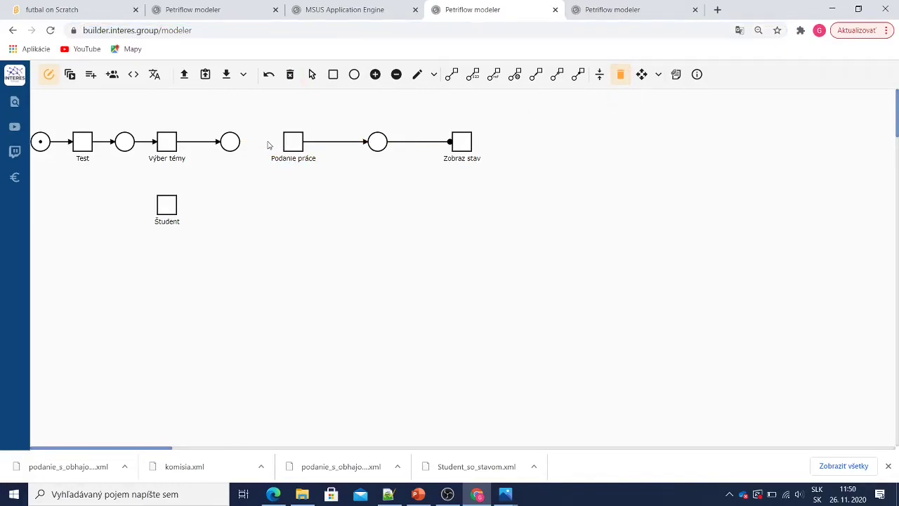
left_click(332, 75)
left_click(247, 216)
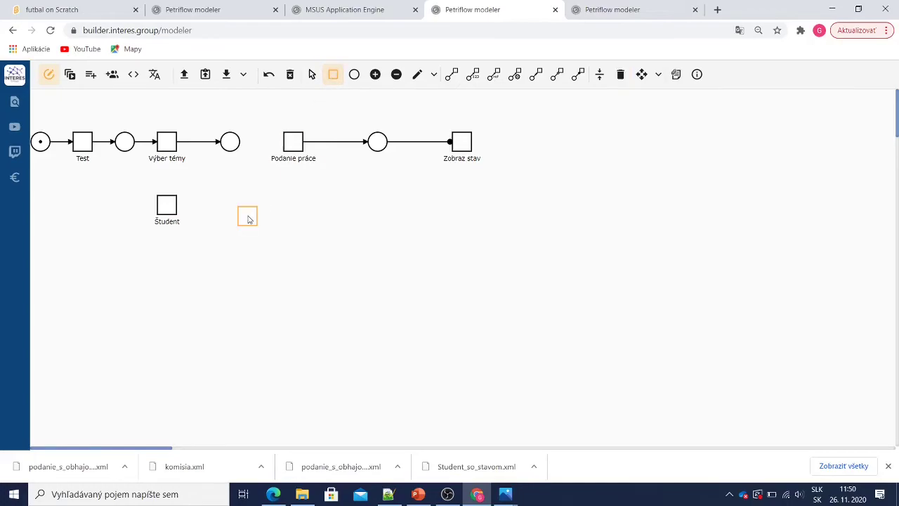
left_click(450, 79)
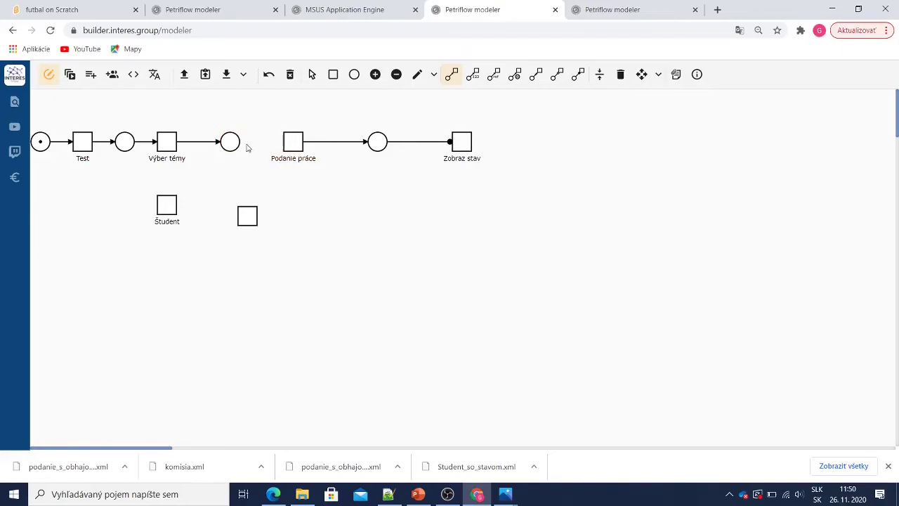
left_click(230, 142)
left_click(247, 216)
left_click(416, 79)
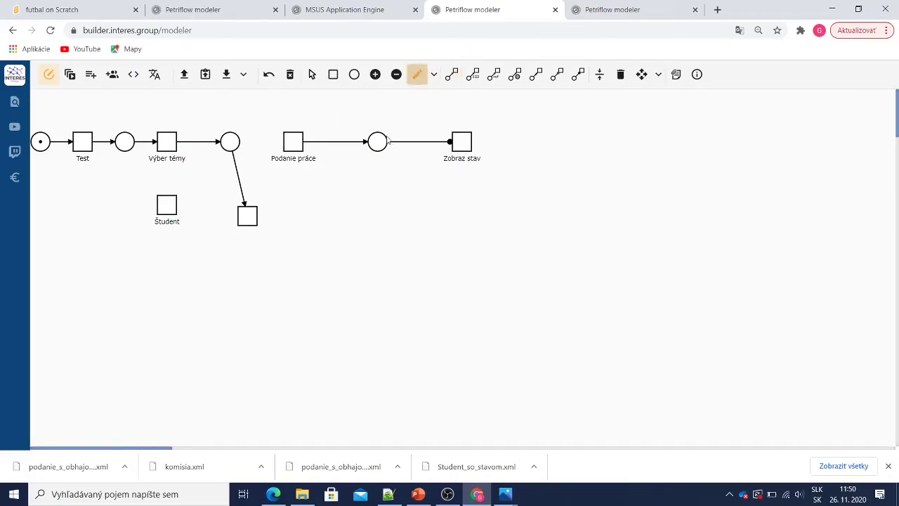
left_click(252, 216)
type("Schv")
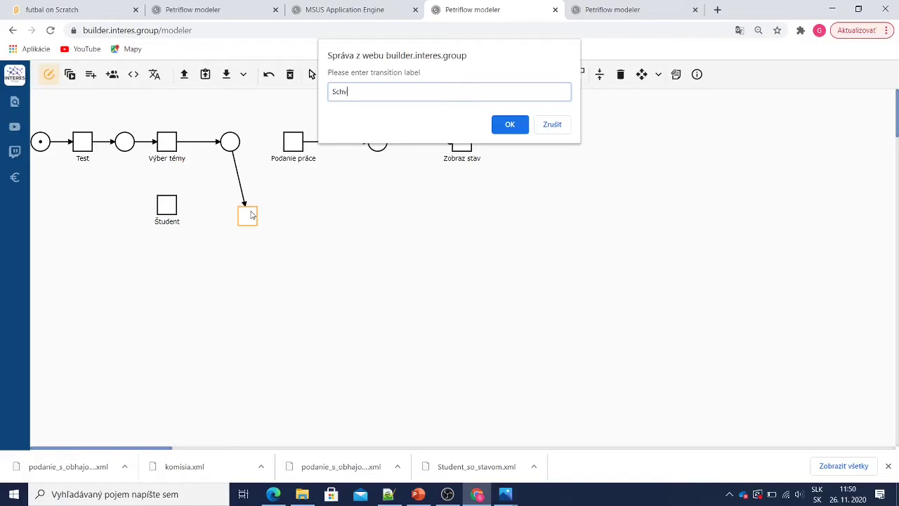
type("álenie témy")
left_click(504, 128)
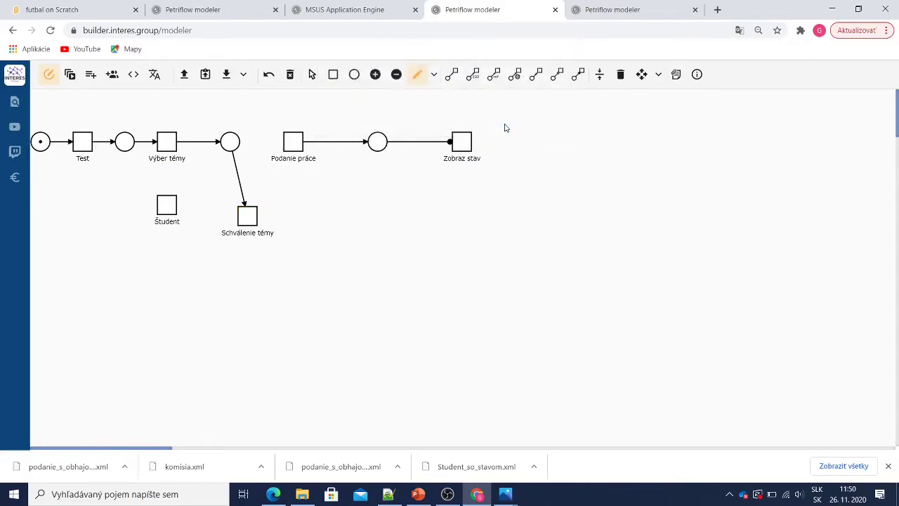
Add a place after Schválenie témy and connect it onward to Podanie práce
left_click(354, 74)
left_click(290, 200)
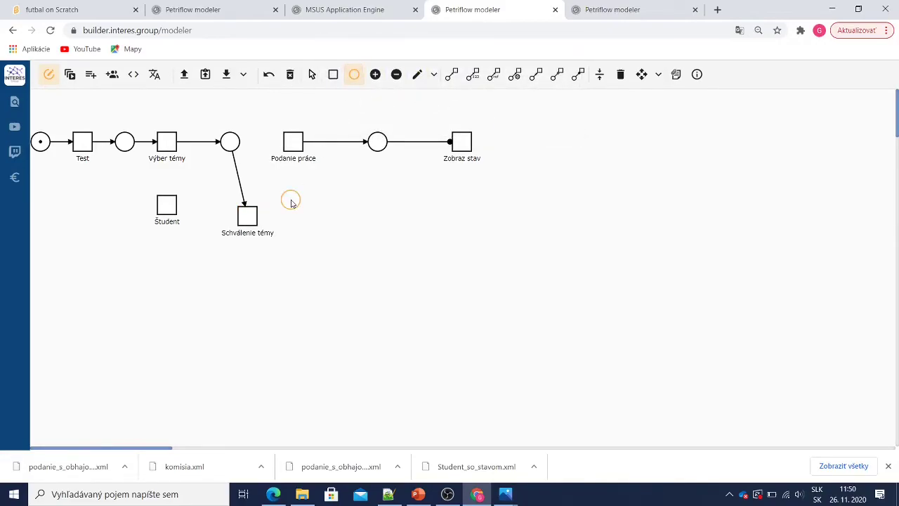
left_click(452, 74)
left_click(246, 219)
left_click(291, 199)
left_click(291, 200)
left_click(295, 145)
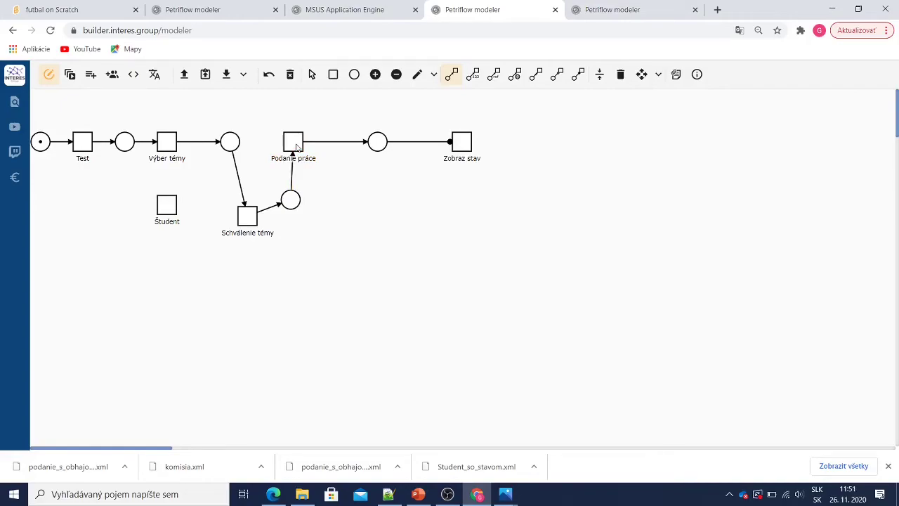
Add a top transition looping from the place after Výber témy back to the place before it, then view the reference thesis net
left_click(333, 74)
left_click(255, 110)
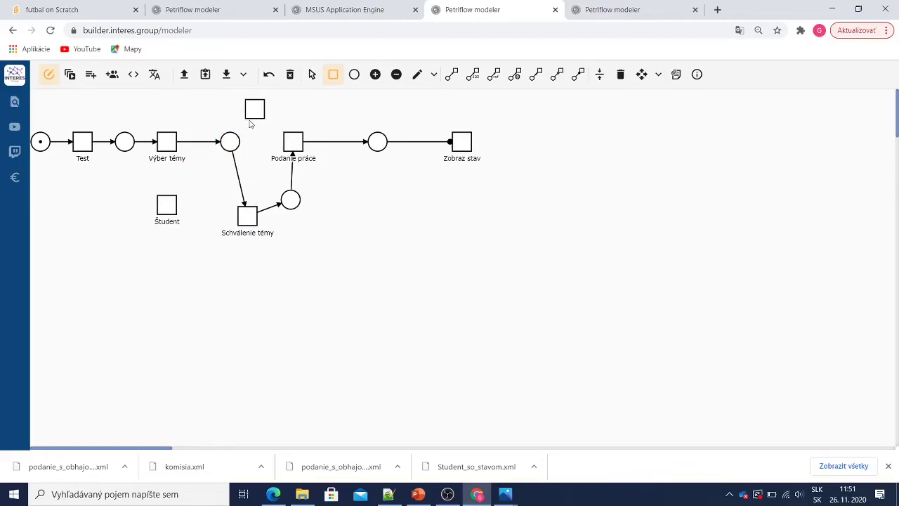
left_click(453, 75)
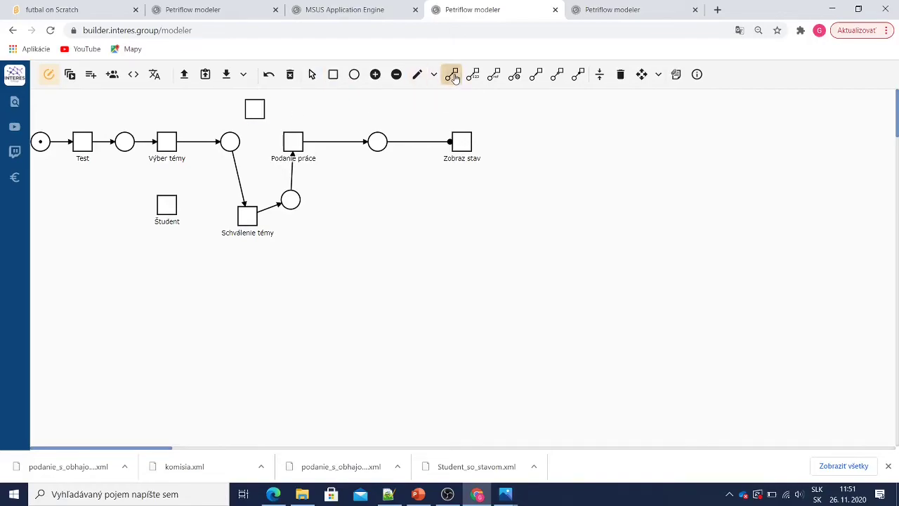
left_click(234, 143)
left_click(255, 111)
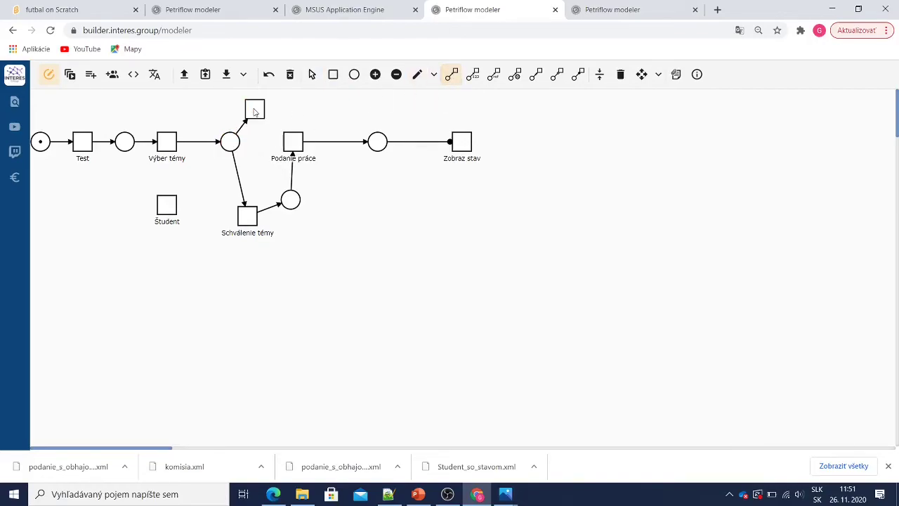
left_click(254, 110)
left_click(123, 143)
left_click(187, 11)
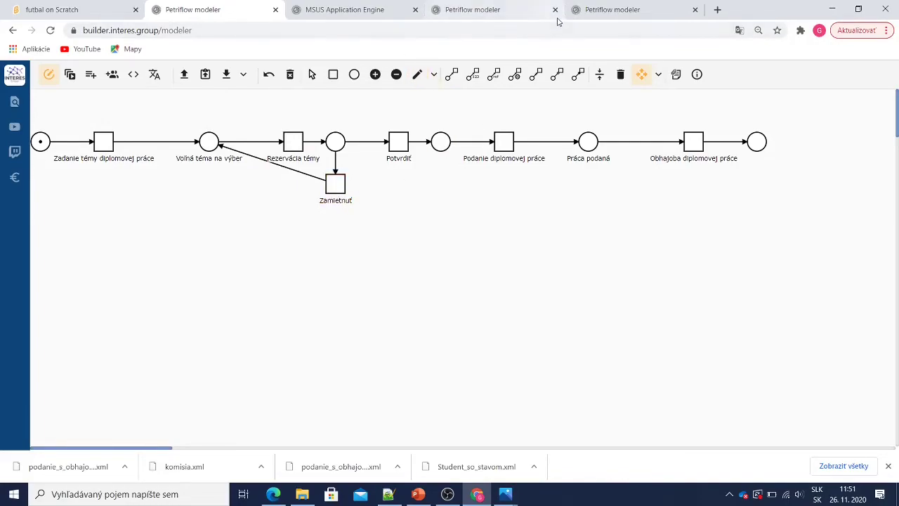
Back in the student net, label the top loop transition 'Zamietnutie témy'
left_click(465, 14)
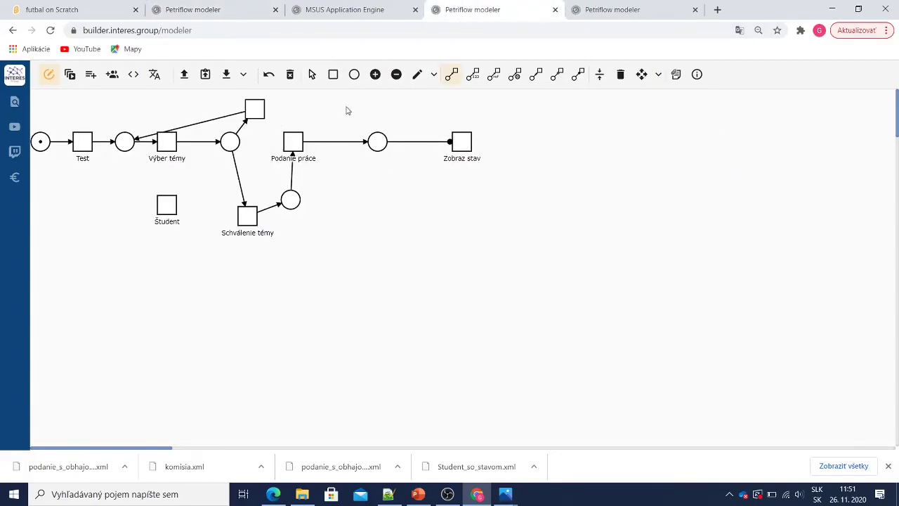
left_click(418, 74)
left_click(257, 115)
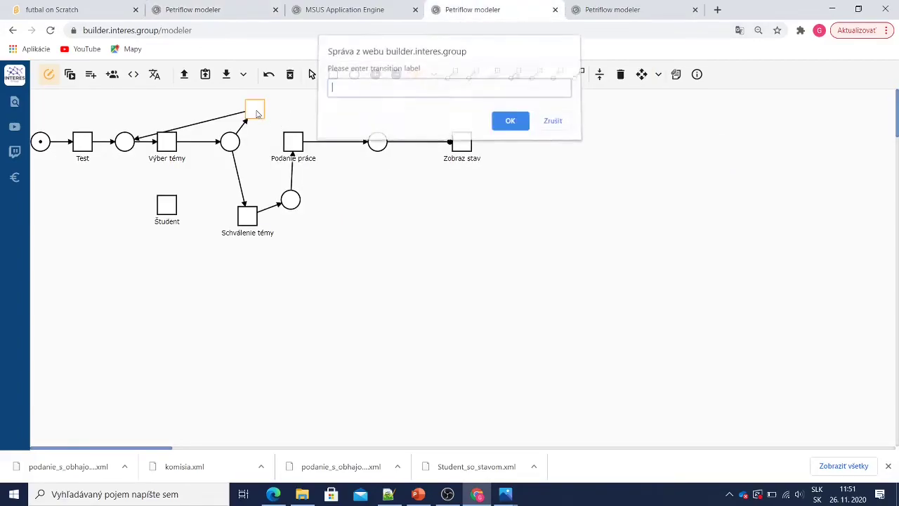
type("Téma")
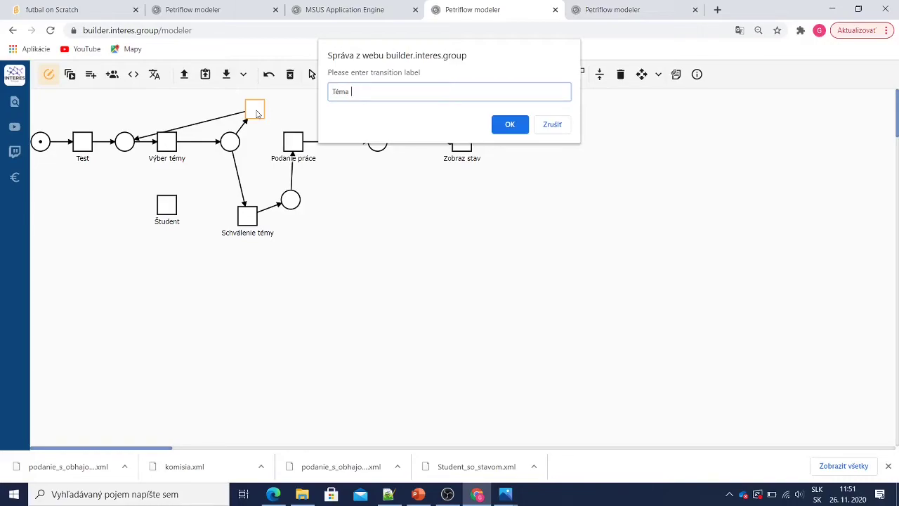
key("BackSpace")
key("BackSpace")
key("BackSpace")
key("BackSpace")
key("BackSpace")
type("Zamietnutie témy")
left_click(507, 124)
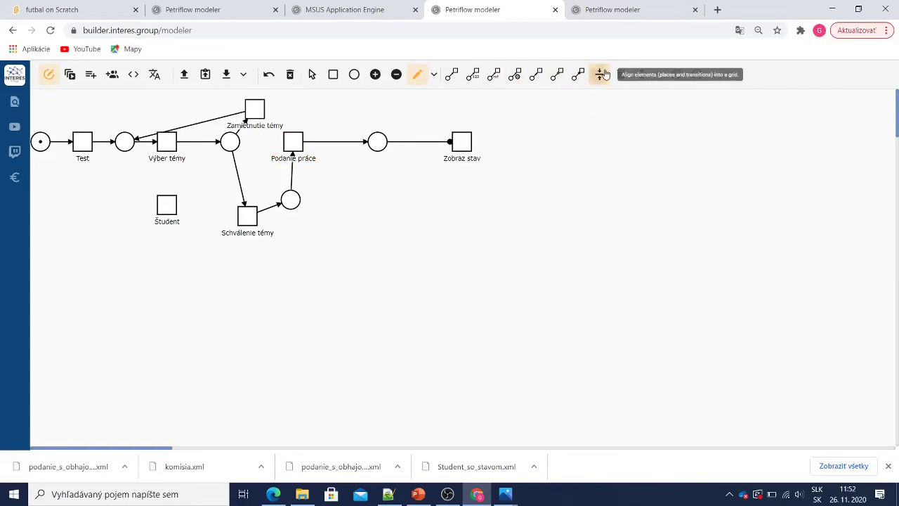
Align the net, move Schválenie témy, Podanie práce, Zobraz stav and their places onto the main row, realign, then view the reference net
left_click(599, 73)
left_click(456, 146)
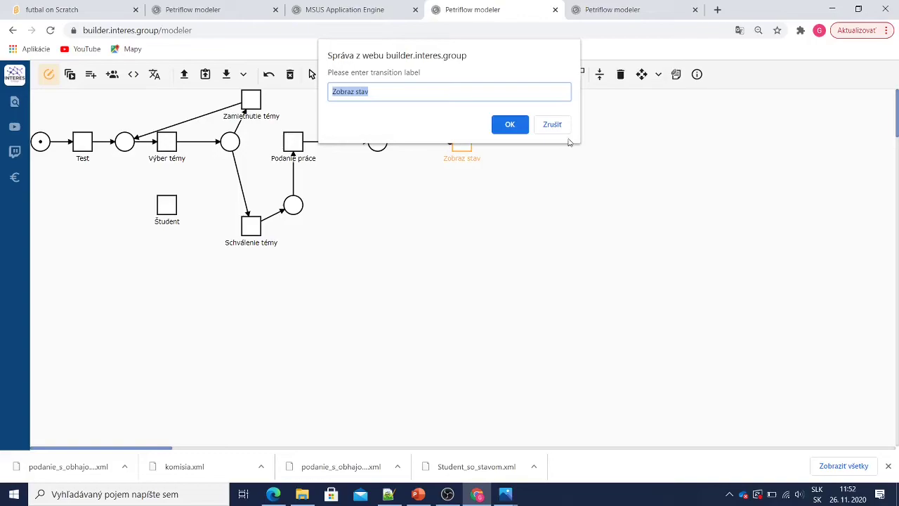
left_click(554, 127)
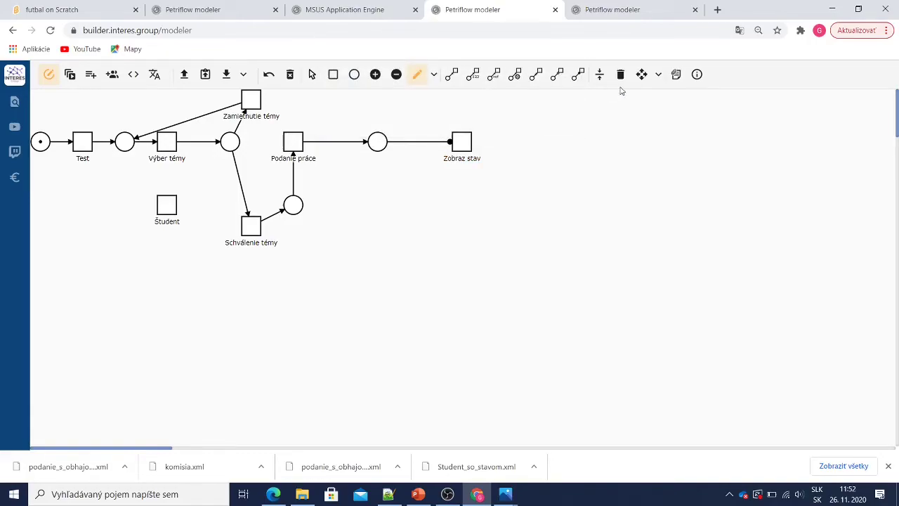
left_click(641, 76)
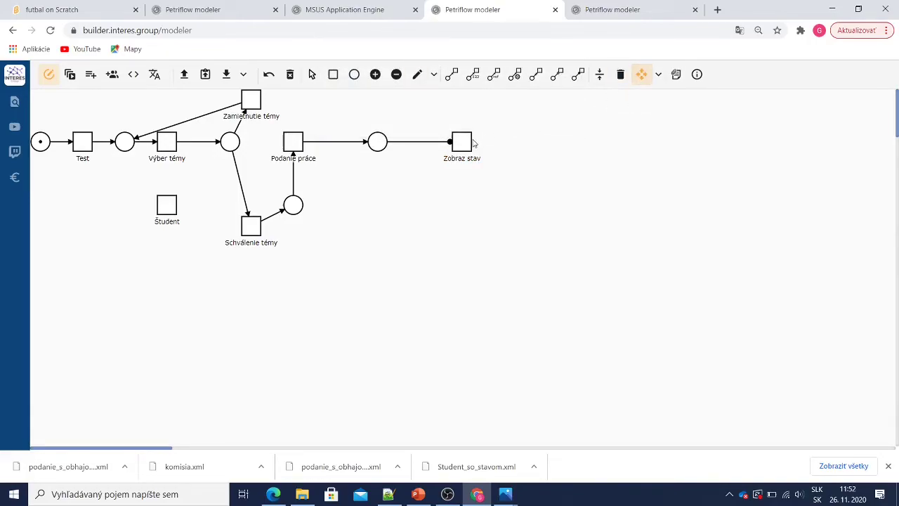
left_click_drag(471, 143, 594, 145)
left_click_drag(378, 144, 536, 144)
left_click_drag(300, 146, 489, 145)
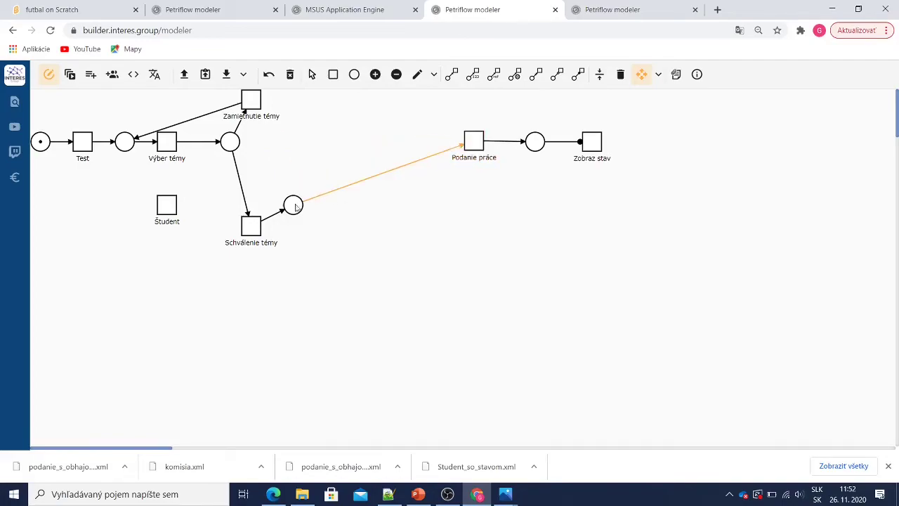
left_click_drag(292, 207, 425, 142)
left_click_drag(258, 223, 321, 146)
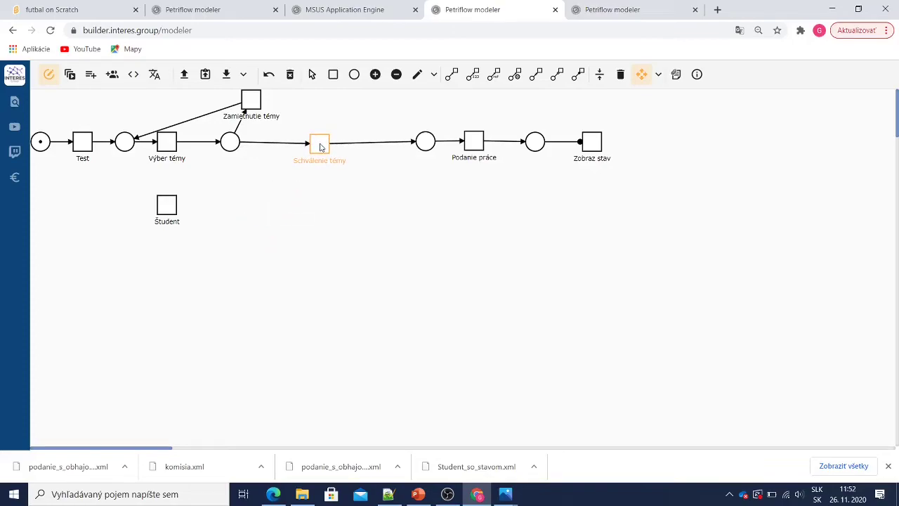
left_click(599, 75)
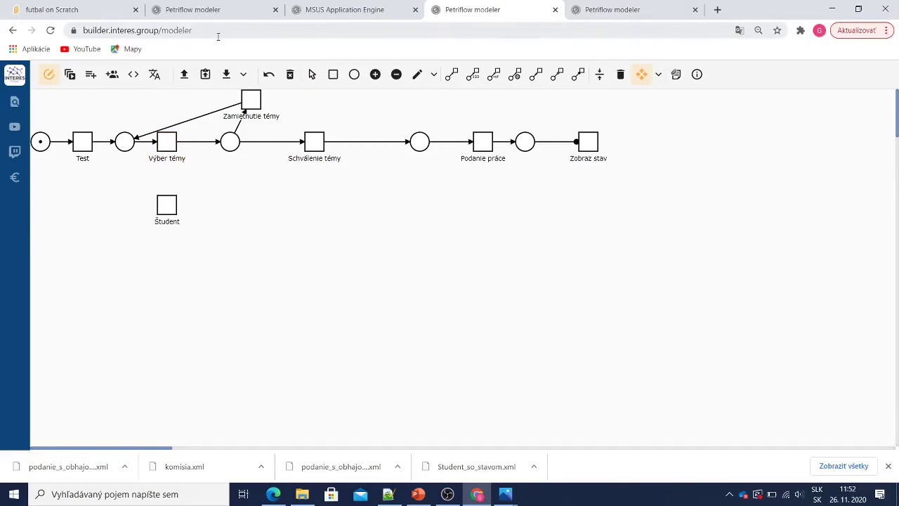
left_click(226, 13)
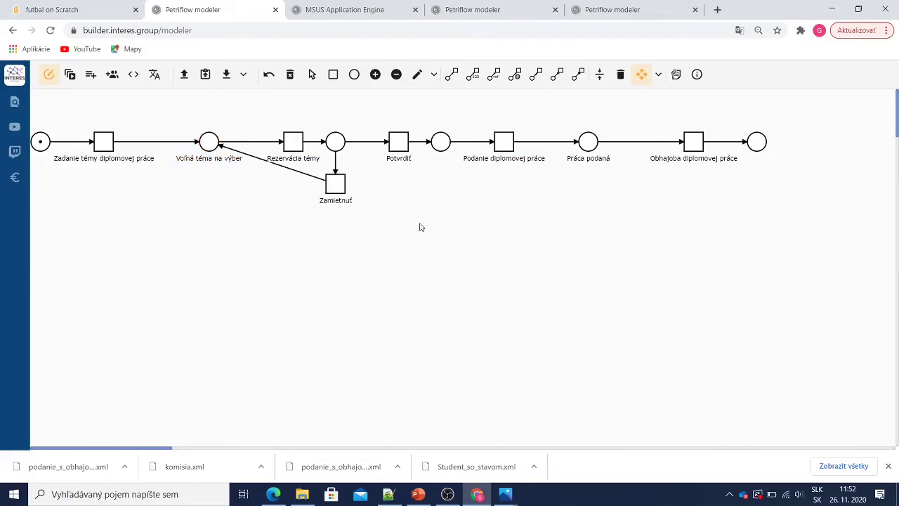
left_click(472, 10)
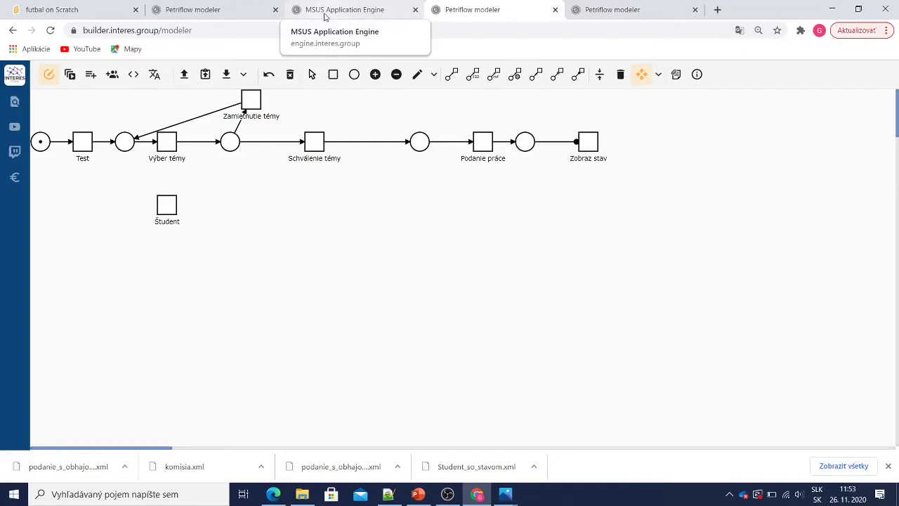
left_click(601, 22)
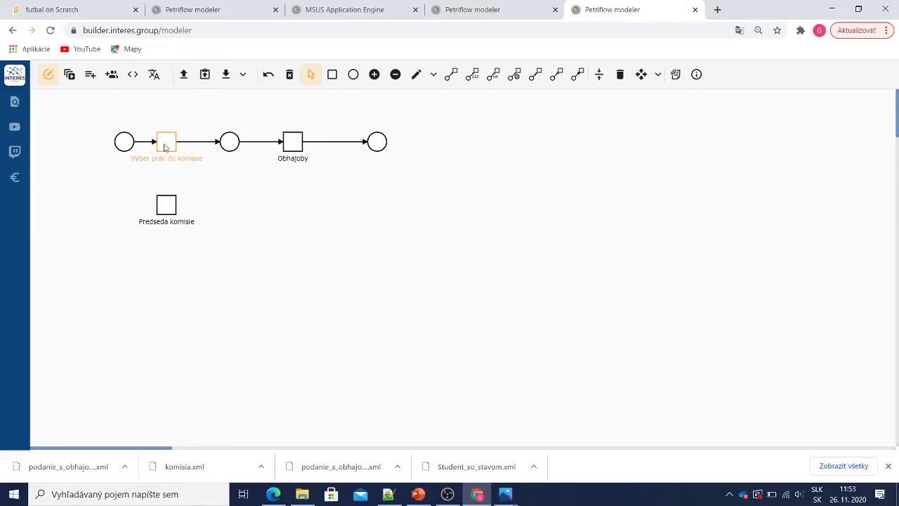
left_click(449, 14)
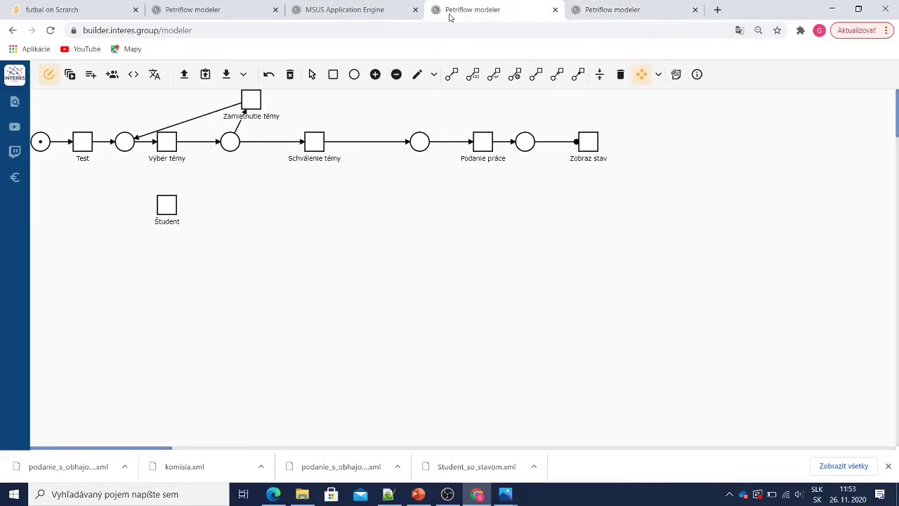
left_click(210, 10)
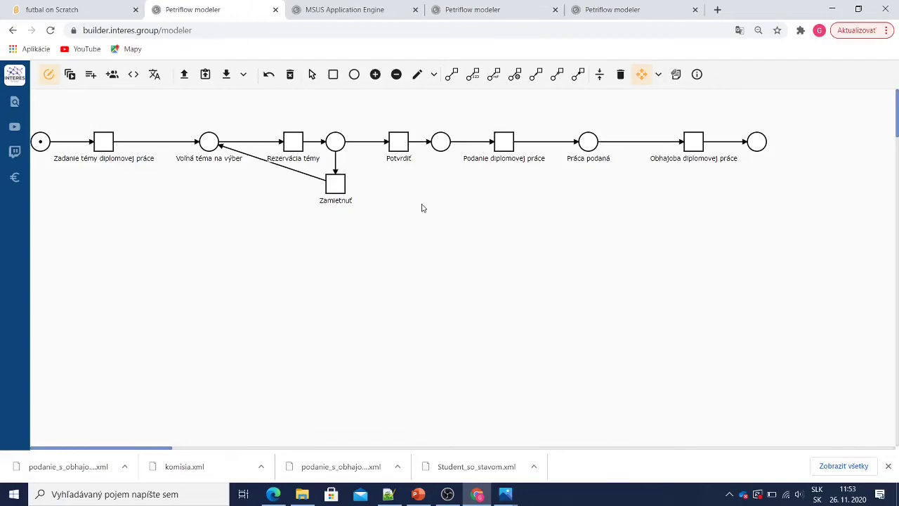